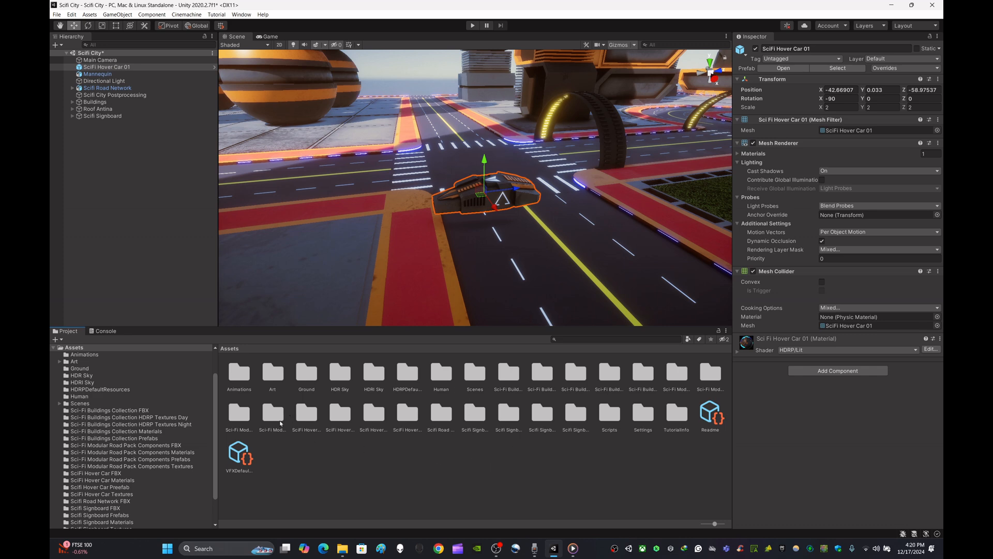
Place a Mannequin from the Human folder on the road near the hover car and lower it to about Y -0.741.
double_click(442, 373)
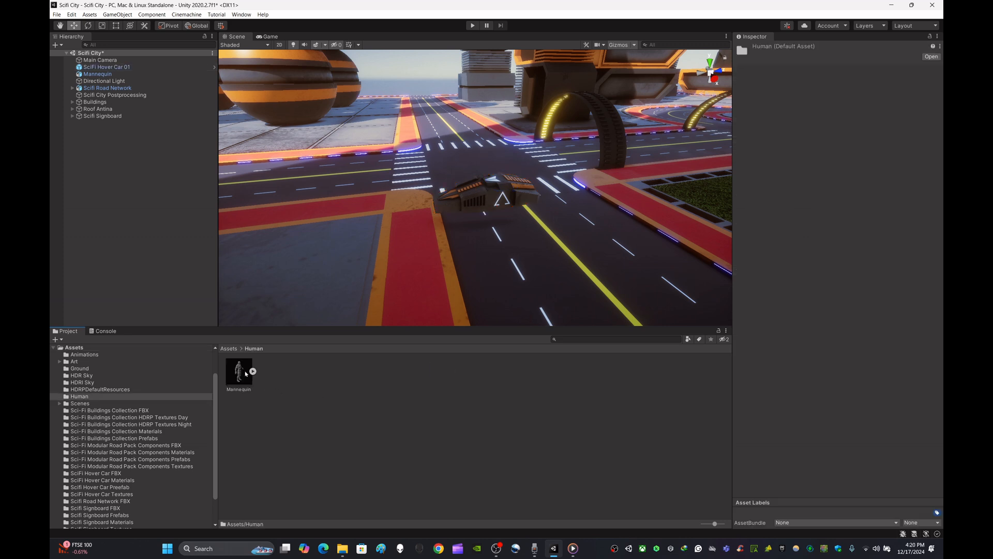
drag(238, 371, 473, 279)
drag(474, 235, 474, 218)
key(a)
right_drag(525, 248, 361, 234)
key(w)
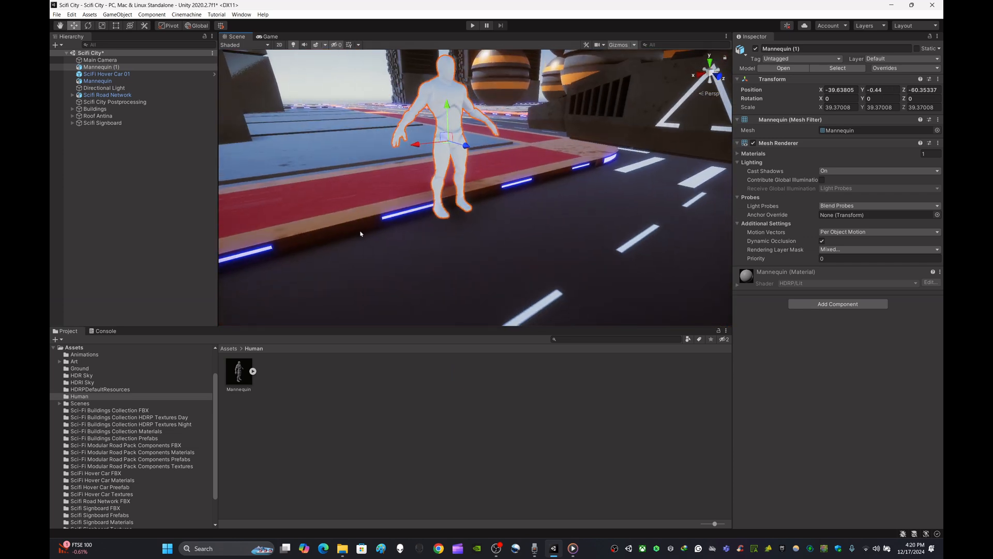
drag(448, 110, 448, 133)
right_drag(455, 135, 510, 155)
key(s)
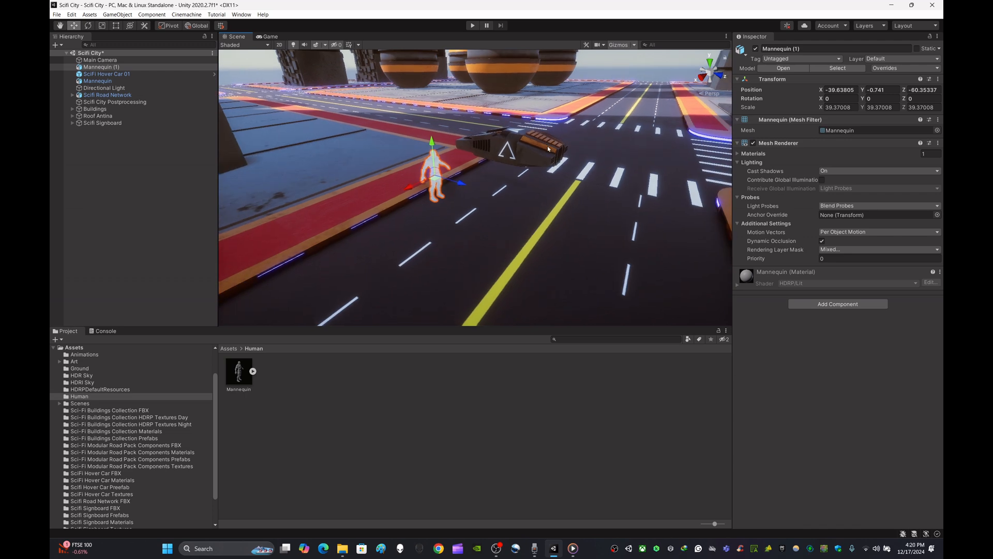
Set the scale of SciFi Hover Car 01 in the scene to 4 on all three axes.
click(523, 149)
click(842, 106)
text(4)
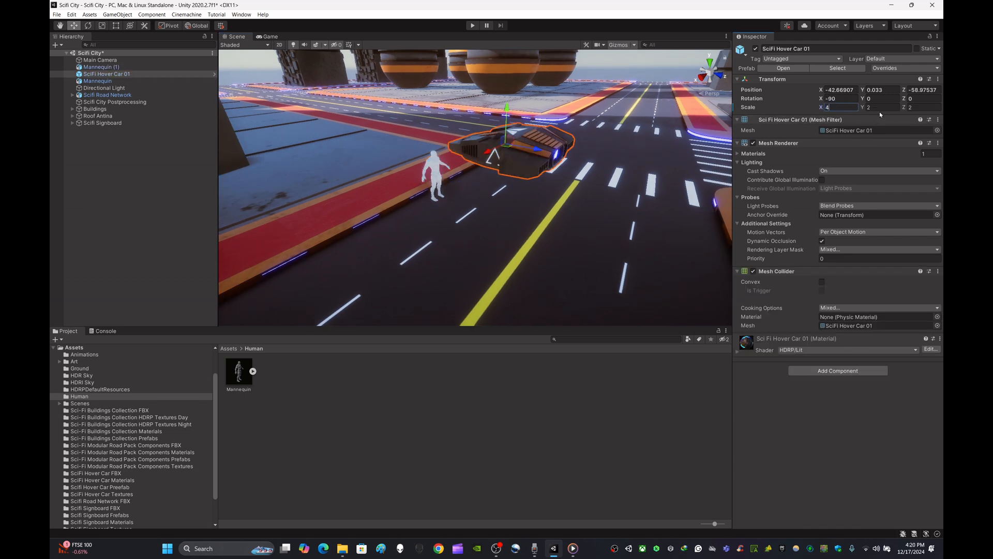
key(Tab)
text(4)
key(Tab)
text(4)
Set the hover car's scale to 2 on all axes and move it to the mannequin, at about X -39.69.
right_drag(538, 207, 262, 228)
key(w)
key(s)
text(2)
key(Tab)
text(2)
key(Tab)
text(2)
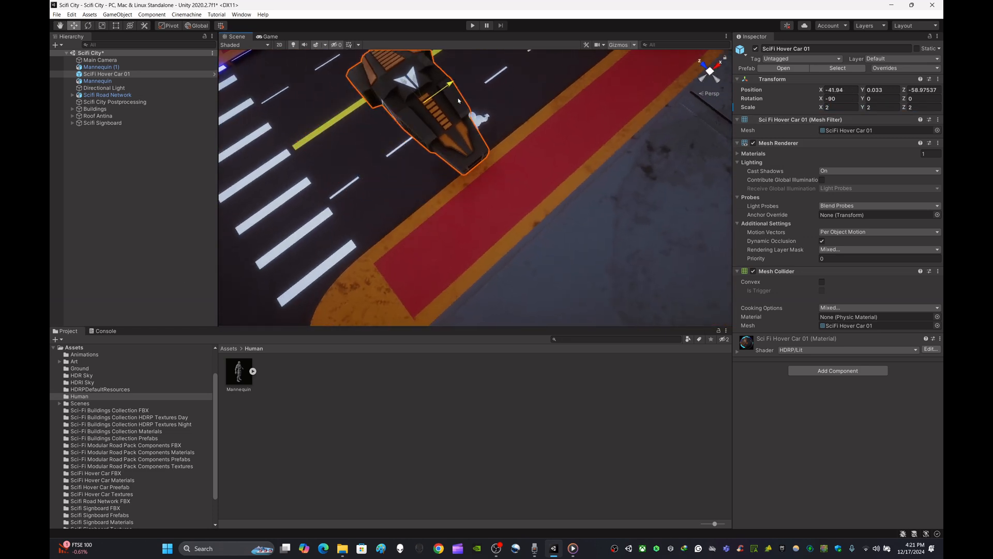
right_drag(403, 171, 580, 108)
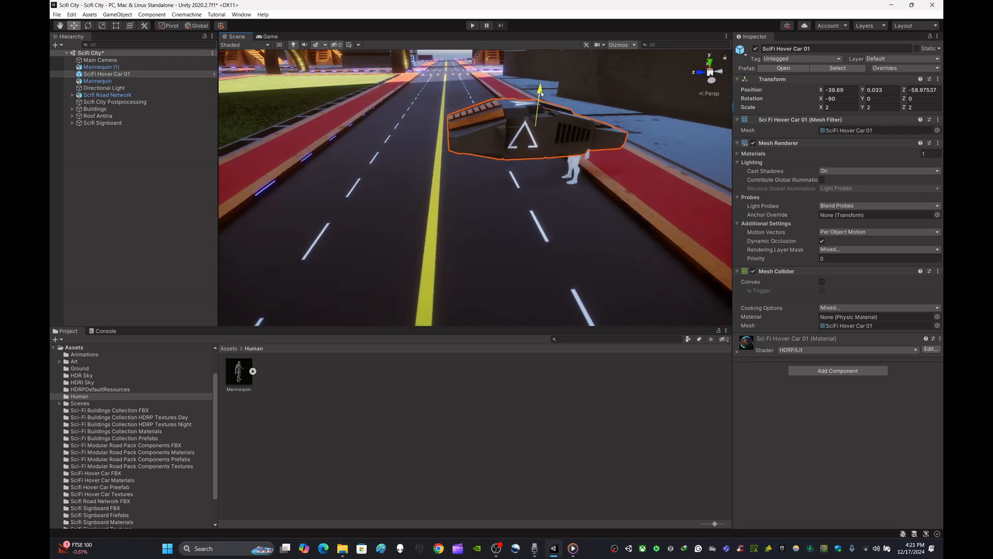
Set the hover car's scale to 3 on all axes and shift it beside the mannequin, to about X -41.95.
text(3)
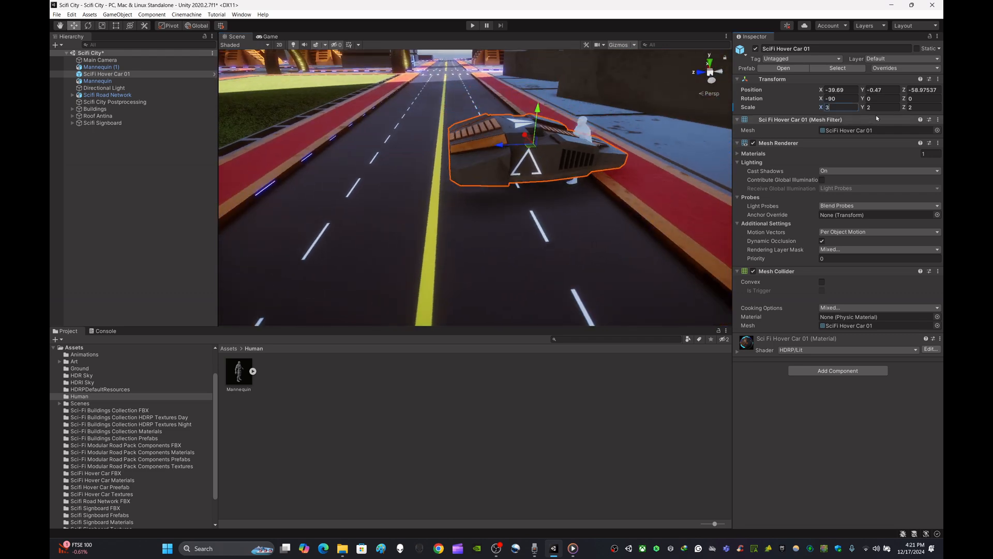
click(895, 107)
text(3)
right_drag(673, 140, 455, 187)
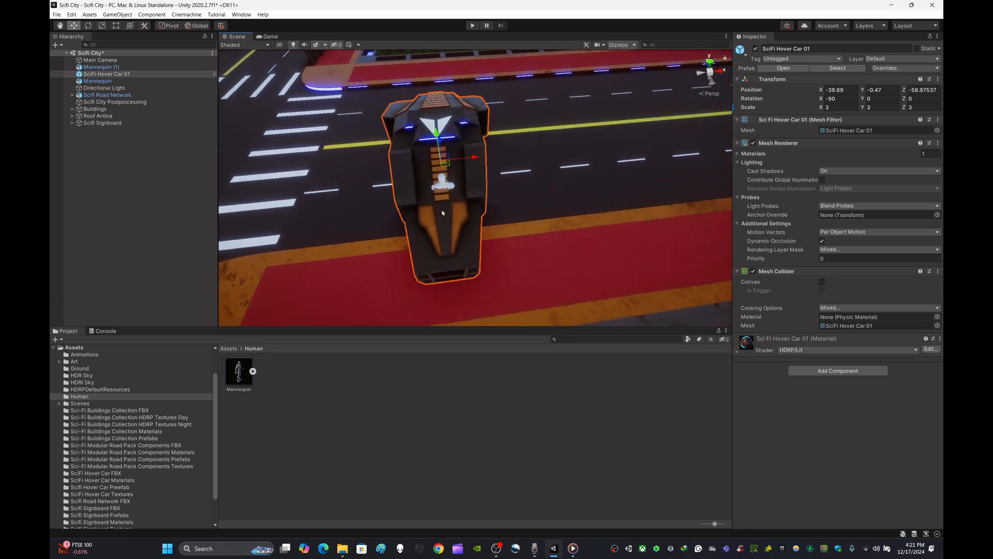
drag(482, 162, 408, 174)
right_drag(408, 174, 269, 132)
key(f)
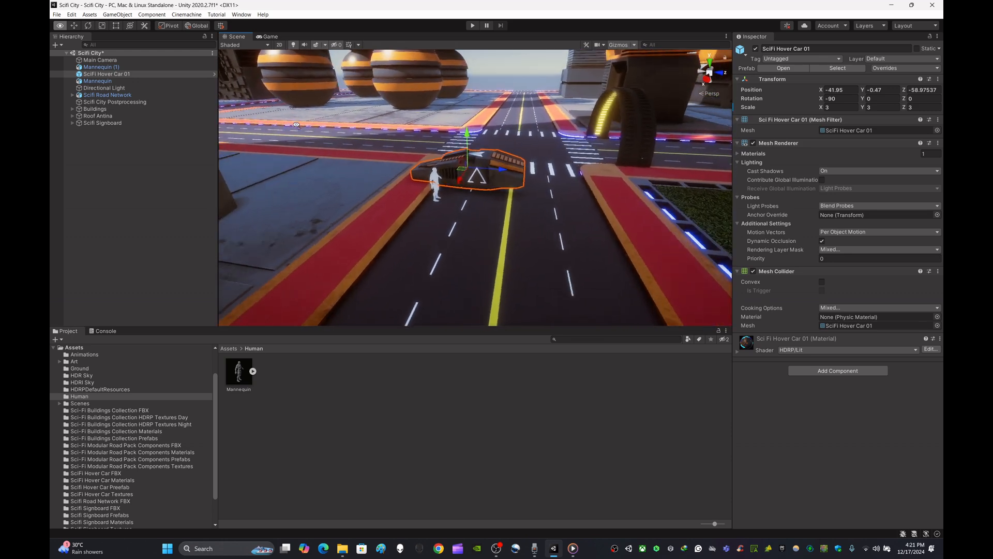
Rescale the hover car to 4 on all axes and raise it to about Y -0.18.
text(4)
key(Tab)
text(4)
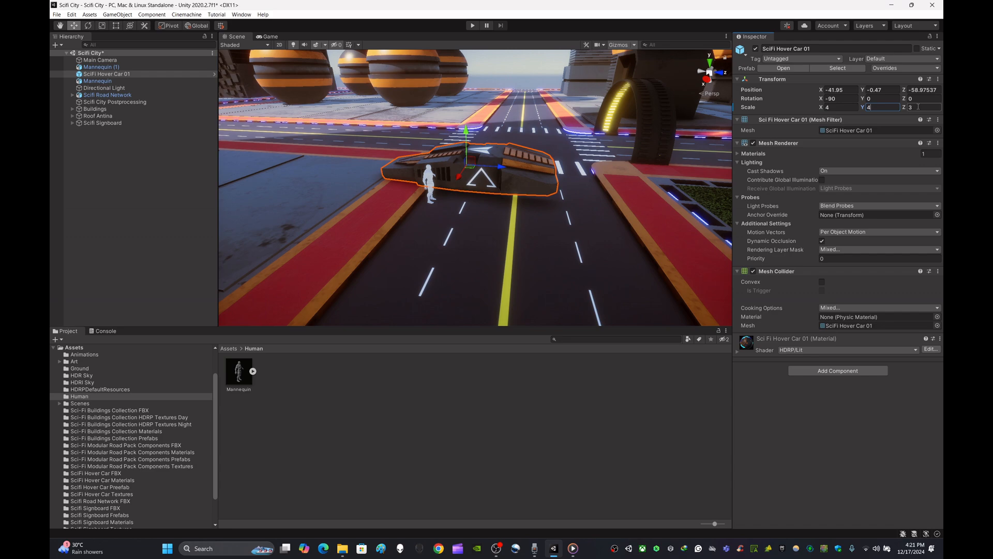
right_drag(649, 167, 567, 95)
drag(554, 105, 556, 70)
right_drag(559, 78, 696, 220)
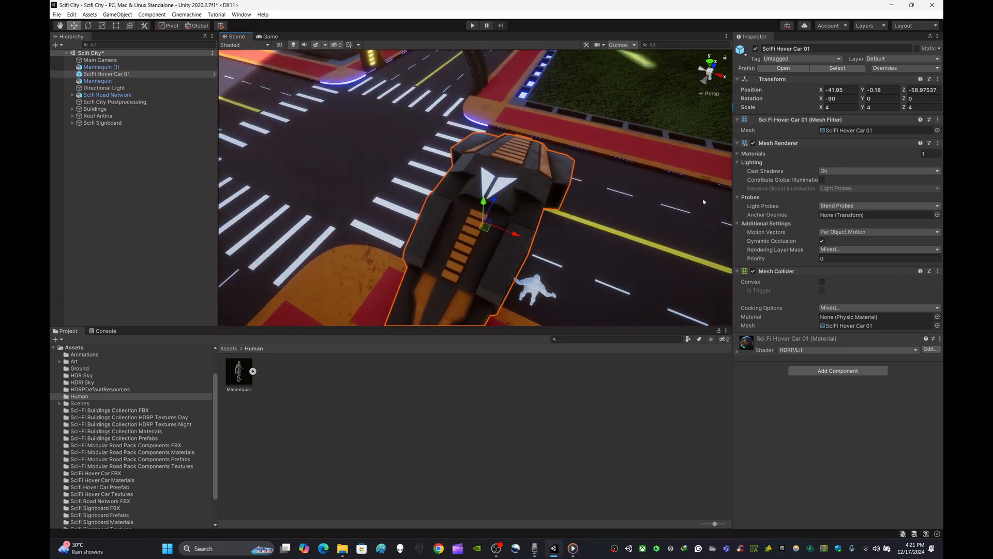
Move the hover car across the intersection to about X -50.87, Z -44.77 and set its scale to 3 on all axes.
drag(513, 219, 324, 190)
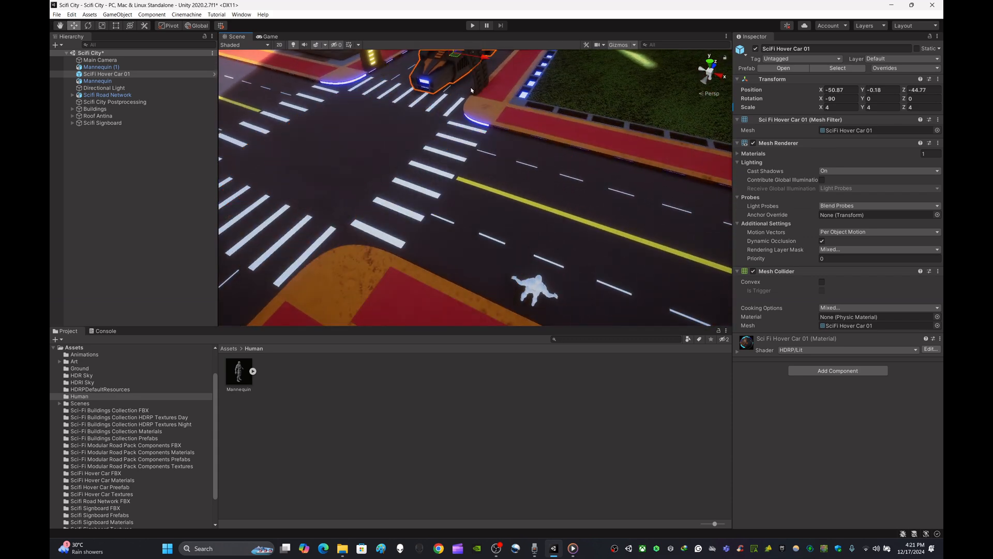
right_drag(471, 91, 491, 103)
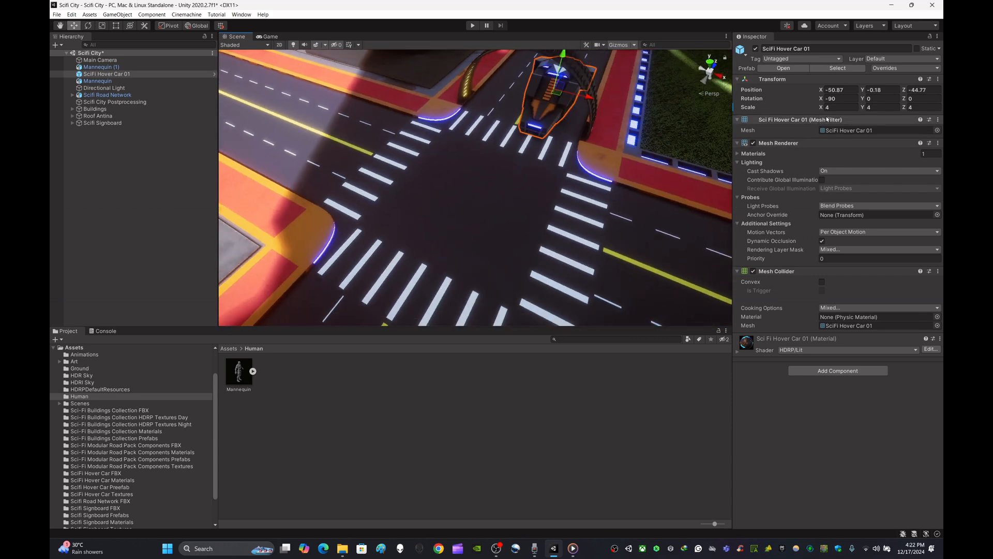
click(837, 108)
text(3)
key(Tab)
text(3)
key(Tab)
text(3)
right_drag(631, 171, 507, 171)
Bring the hover car back beside the mannequin, to about X -41.57, Y -0.58, Z -59.38.
drag(609, 126, 406, 228)
right_drag(523, 194, 295, 254)
right_drag(394, 171, 657, 150)
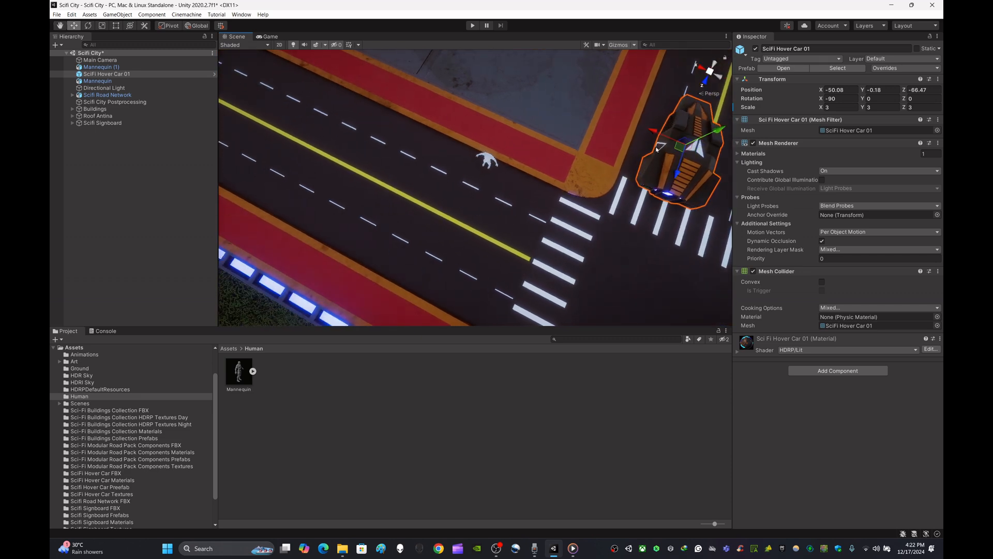
drag(465, 187, 463, 190)
alt+drag(462, 190, 688, 119)
middle_drag(585, 124, 383, 126)
drag(374, 123, 414, 111)
alt+drag(642, 155, 393, 166)
drag(435, 101, 485, 95)
alt+drag(460, 181, 600, 123)
drag(593, 84, 591, 107)
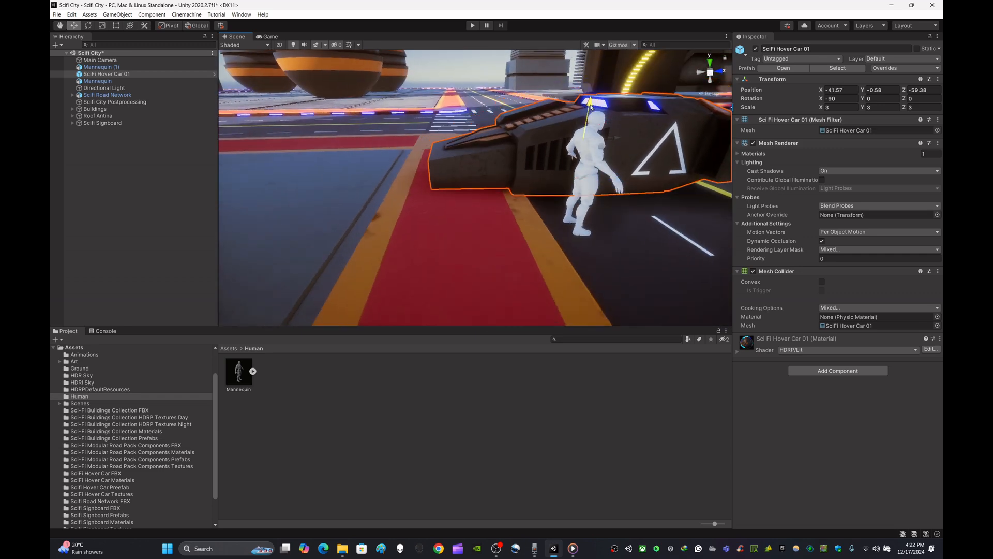
Rotate the hover car to about 89.7 degrees in Z along the road and move it to about X -38.31, Z -57.43.
key(d)
right_drag(595, 124, 754, 201)
key(s)
key(w)
key(a)
key(s)
key(w)
key(d)
key(e)
drag(546, 219, 432, 213)
alt+drag(509, 220, 747, 255)
key(w)
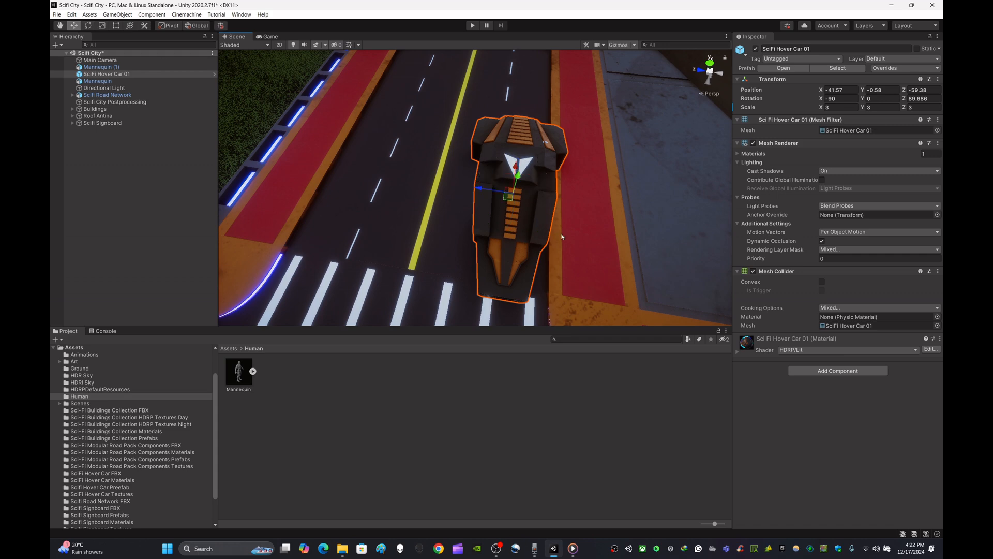
drag(479, 188, 480, 102)
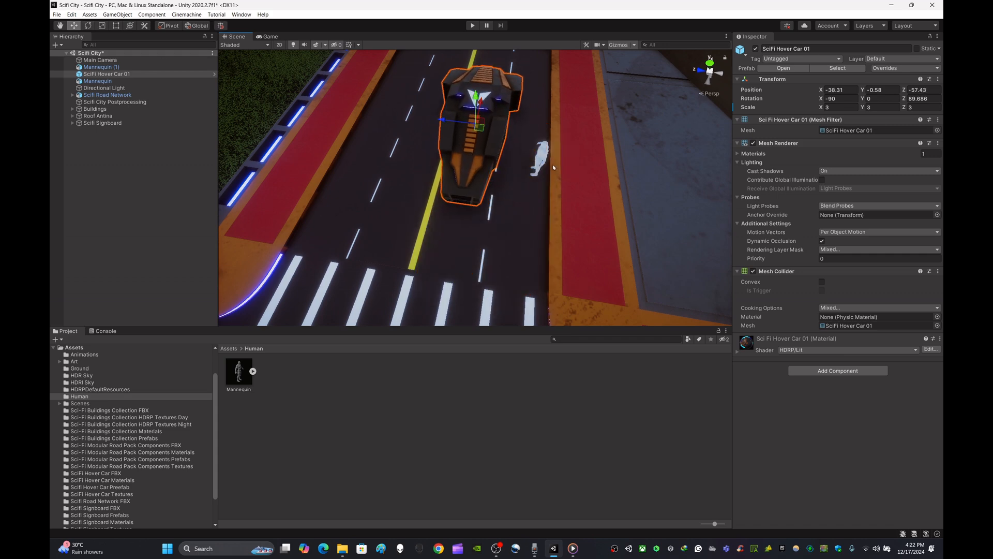
Delete SciFi Hover Car 01 and the mannequin standing on the road from the scene.
key(Delete)
click(229, 348)
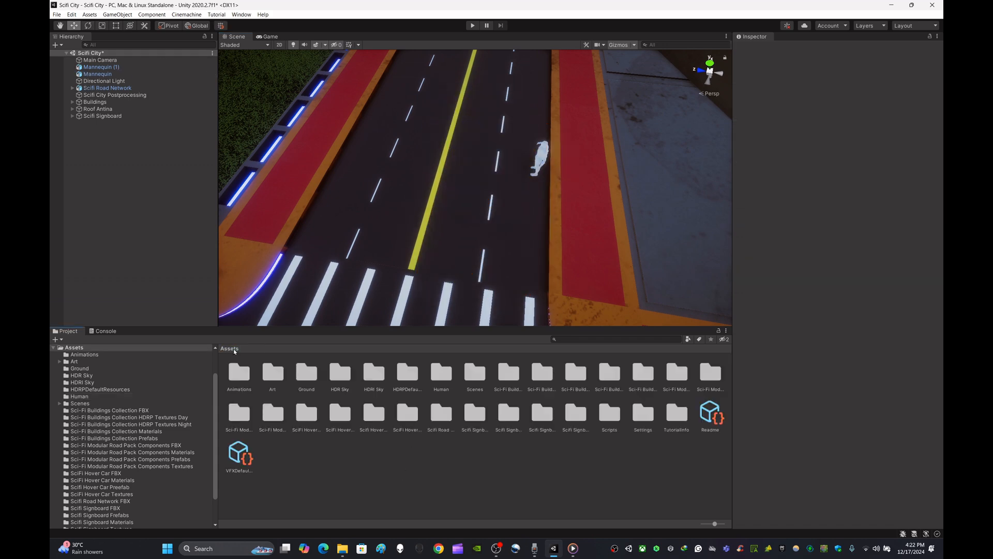
click(549, 150)
key(Delete)
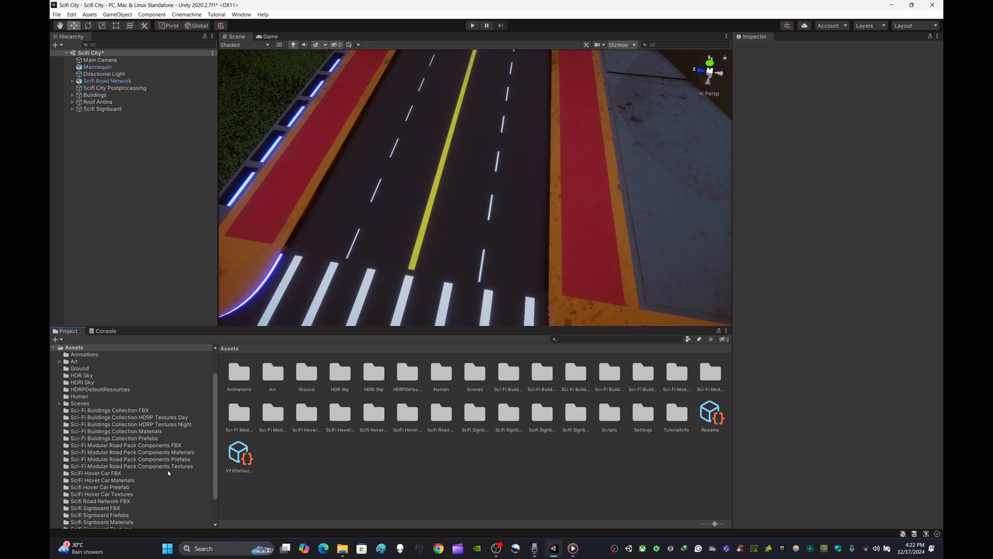
Look through the project's road network, road pack and building asset folders for the available prefabs.
click(104, 501)
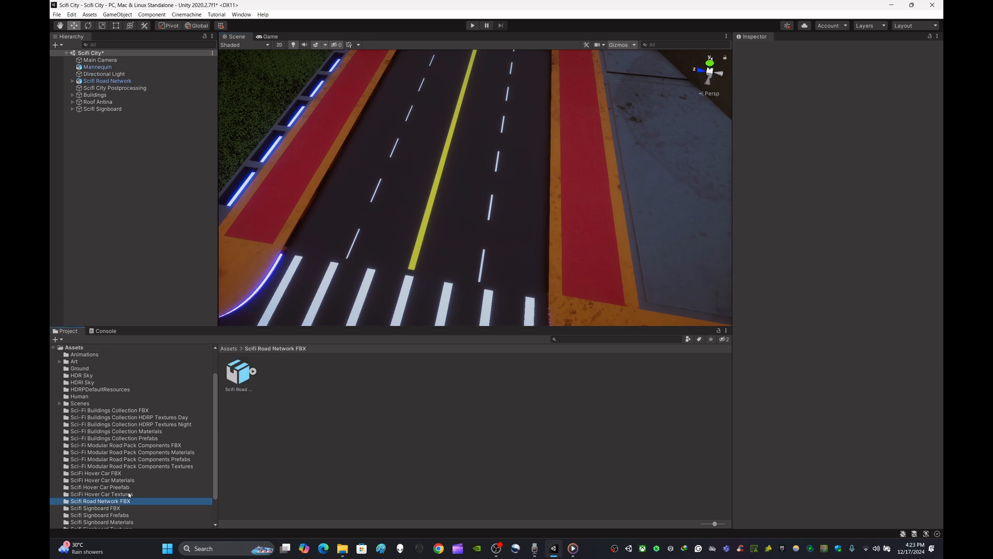
scroll(128, 495, down, 3)
click(183, 427)
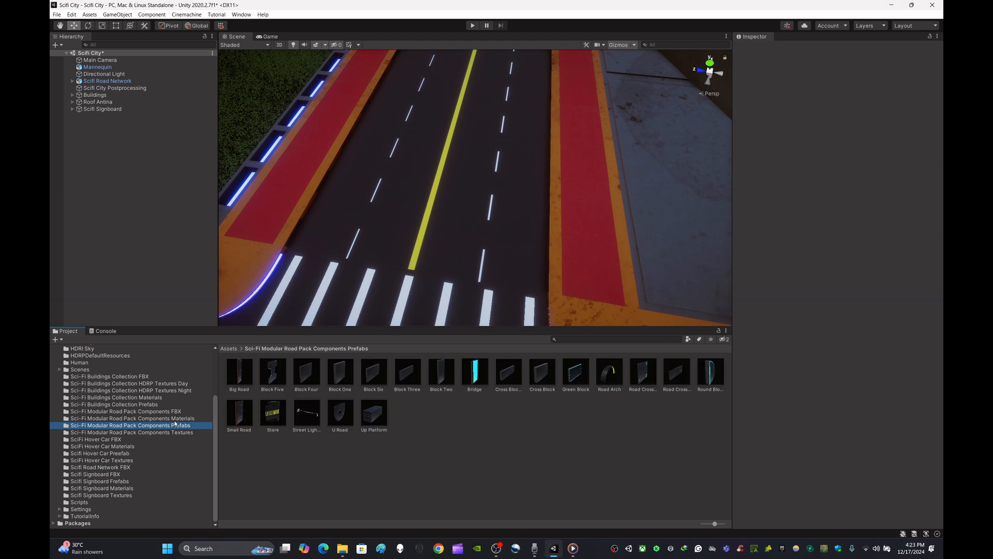
click(165, 391)
click(159, 405)
click(163, 425)
scroll(160, 448, up, 3)
click(488, 458)
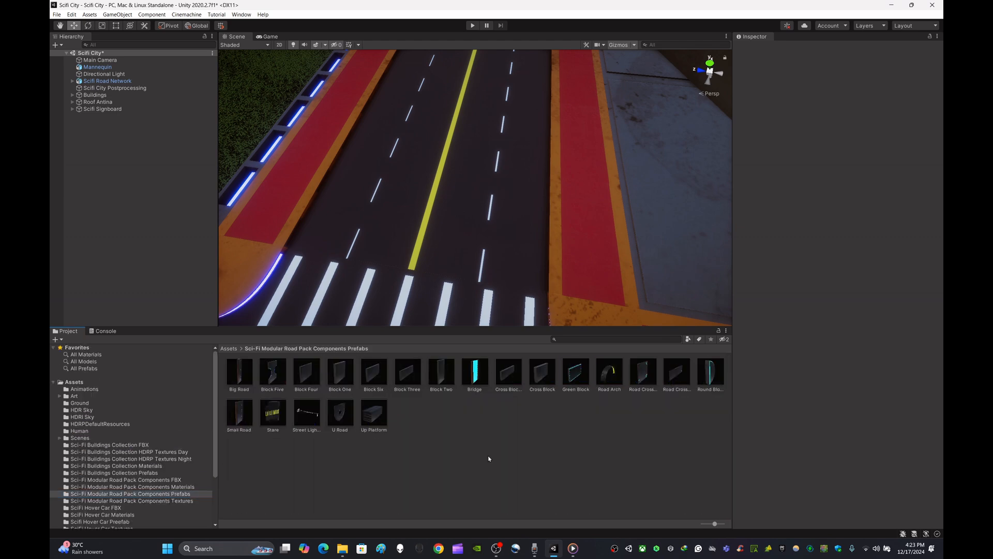
Undo the mannequin's deletion and open the Scifi Hover Car Preefab folder.
key(ctrl+z)
click(488, 458)
scroll(150, 450, down, 3)
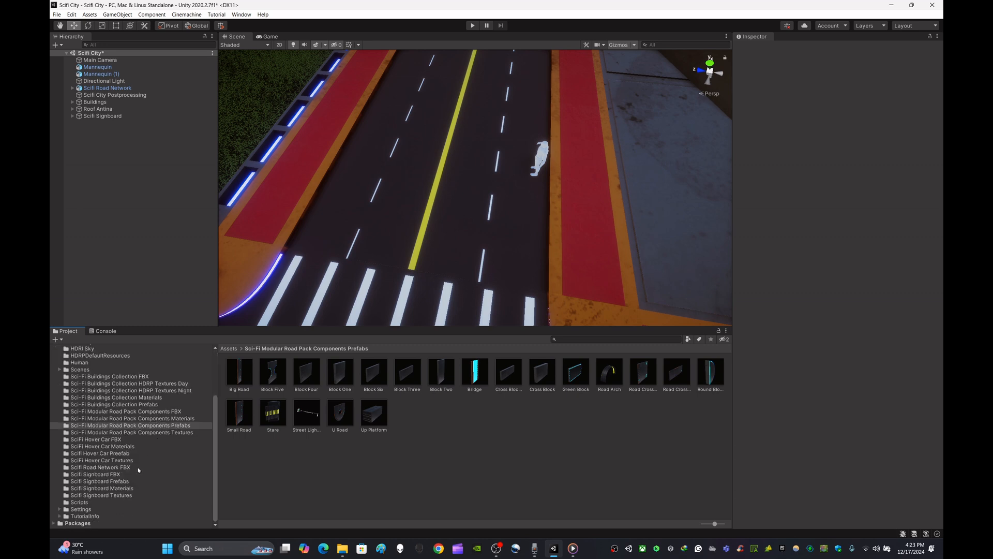
click(153, 405)
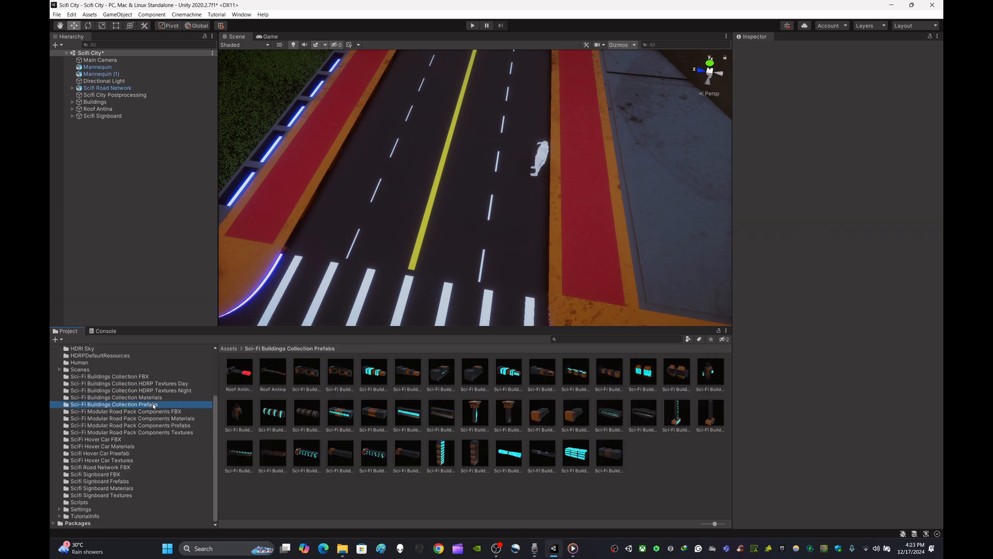
click(182, 425)
click(128, 454)
Open the SciFi Hover Car 01 prefab and set its scale to 3 on all three axes.
click(240, 371)
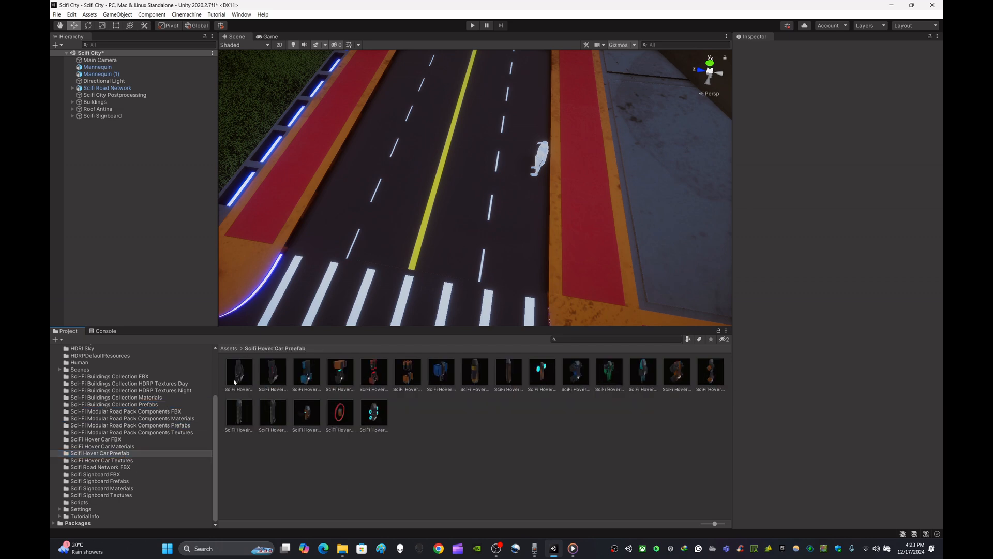
double_click(245, 379)
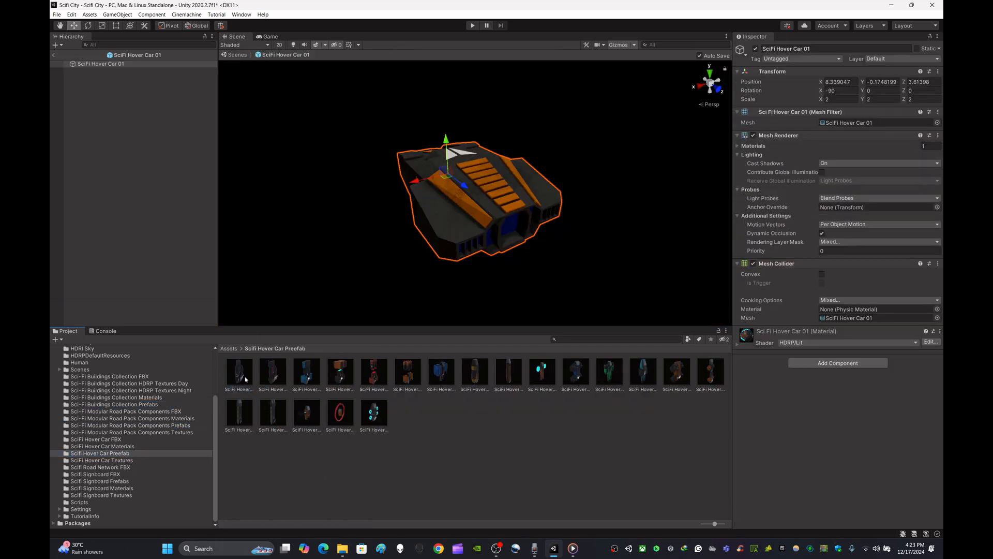
text(3)
click(887, 98)
text(3)
click(922, 98)
text(3)
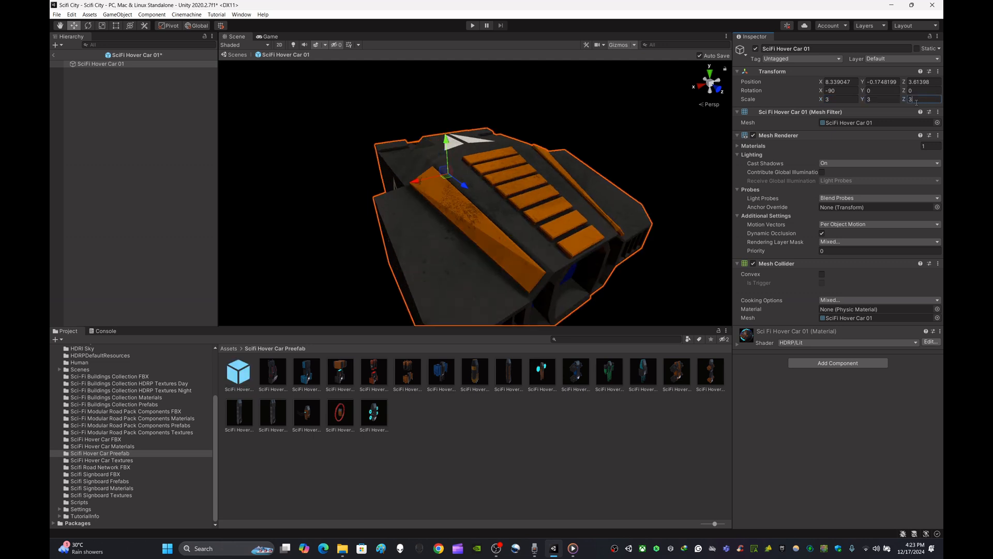
right_drag(538, 181, 554, 186)
scroll(527, 264, down, 4)
click(308, 433)
Open the SciFi Hover Car 02 prefab and set its scale to 3 on all three axes.
double_click(273, 371)
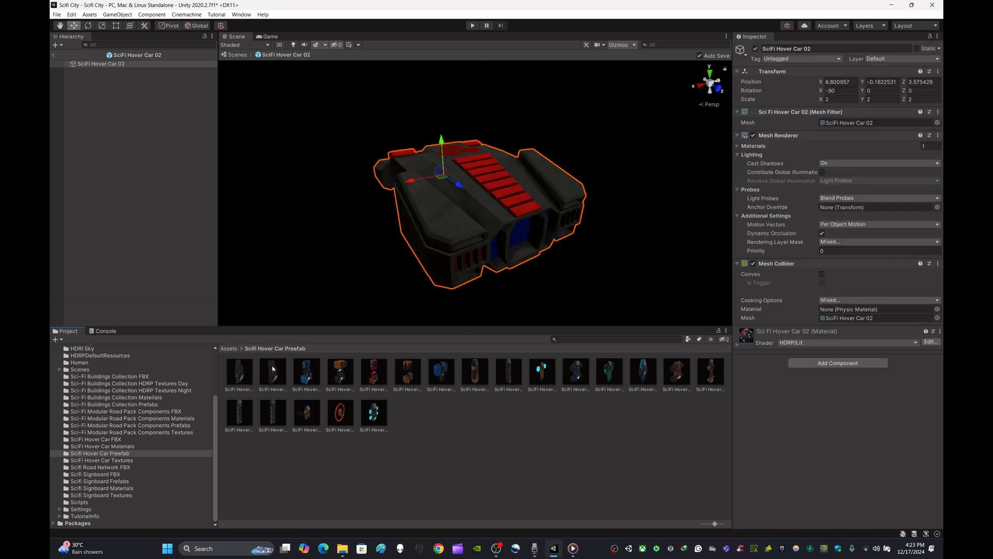
click(837, 100)
text(3)
key(Tab)
text(3)
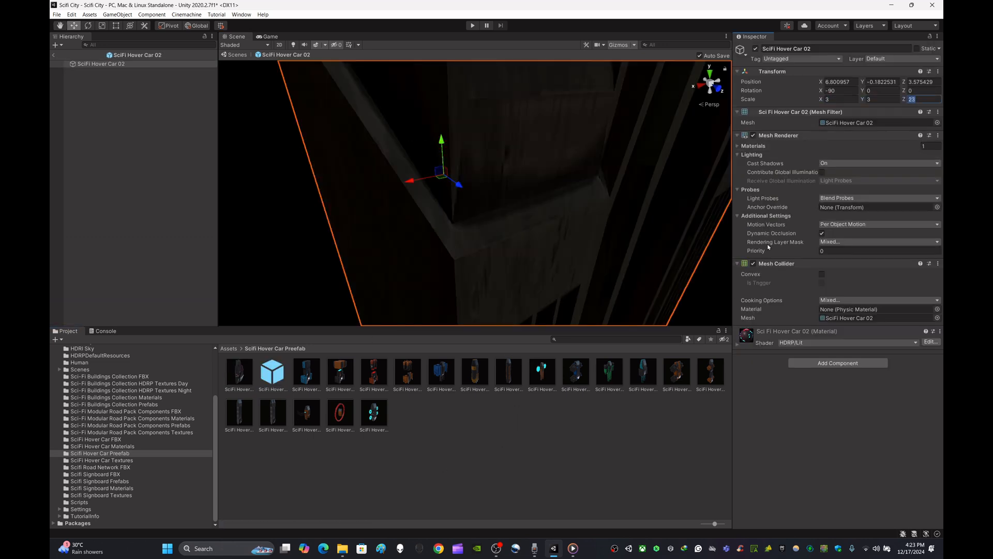
key(Tab)
text(3)
click(630, 474)
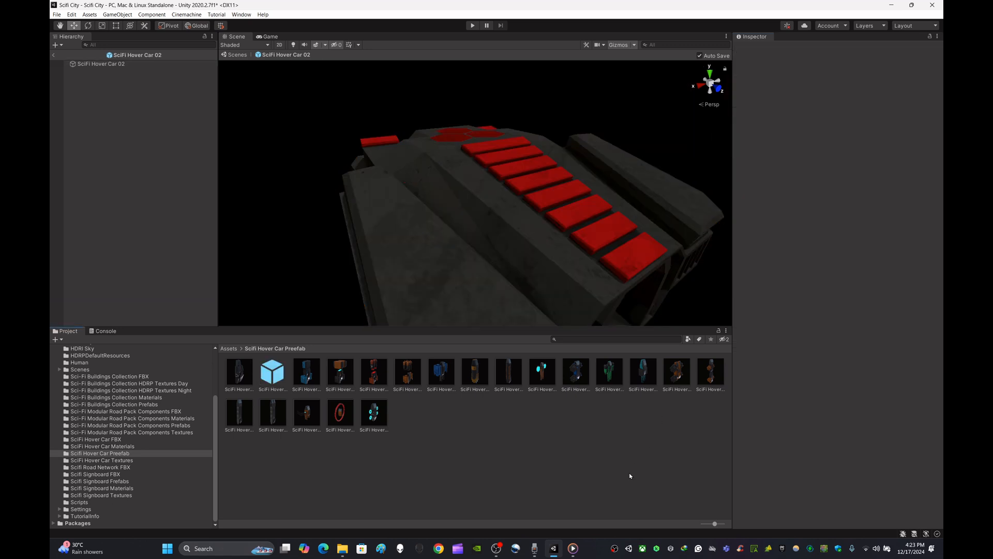
scroll(528, 207, down, 5)
mouse_move(512, 181)
right_down()
mouse_move(563, 176)
mouse_move(522, 181)
right_up()
Open the SciFi Hover Car 03 prefab and set its scale to 3 on all three axes.
double_click(308, 373)
click(852, 99)
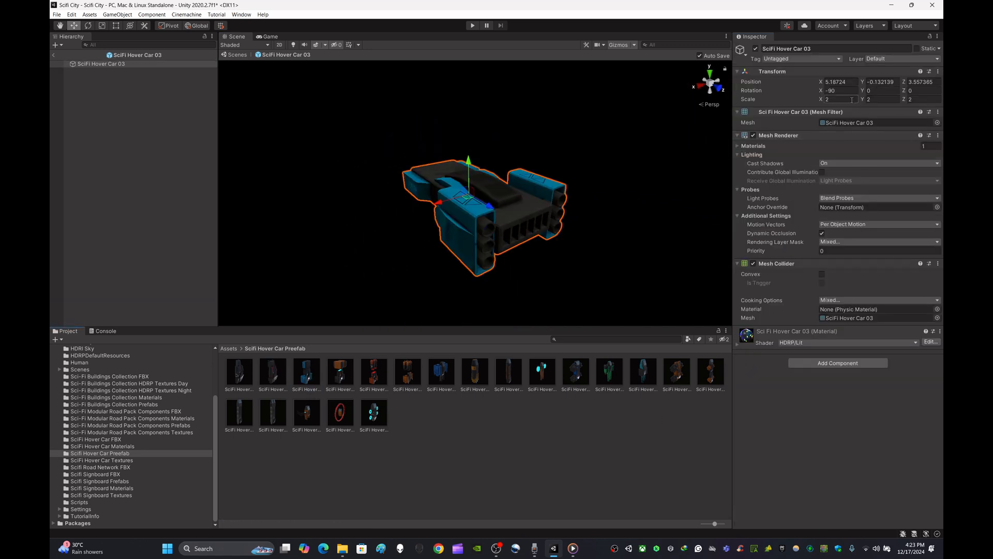
text(3)
key(Tab)
text(3)
key(Tab)
text(3)
click(544, 442)
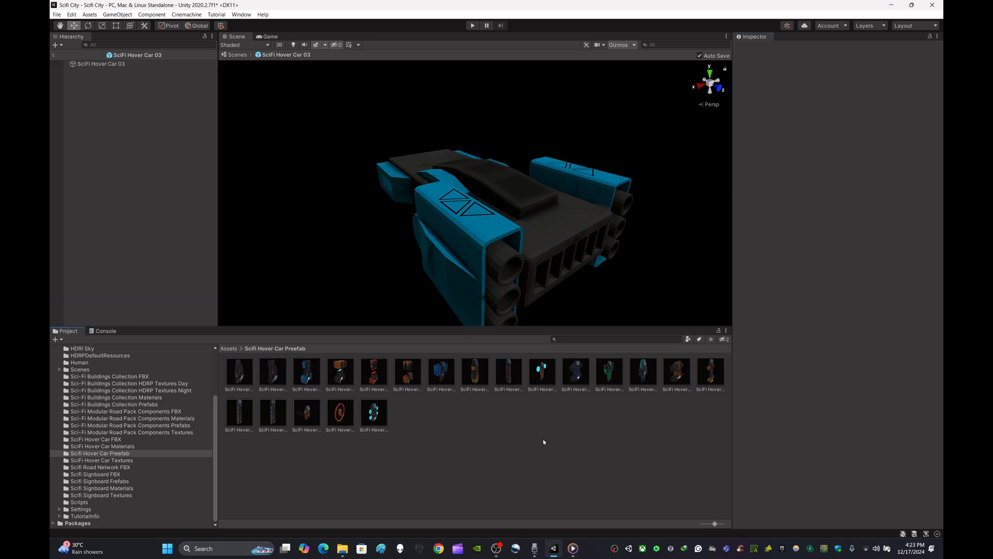
Try SciFi Hover Car 03 on the road in the city scene to compare its size with the mannequin, and delete it.
click(236, 55)
drag(304, 382, 439, 148)
scroll(512, 207, up, 5)
right_drag(512, 207, 434, 143)
scroll(433, 143, down, 5)
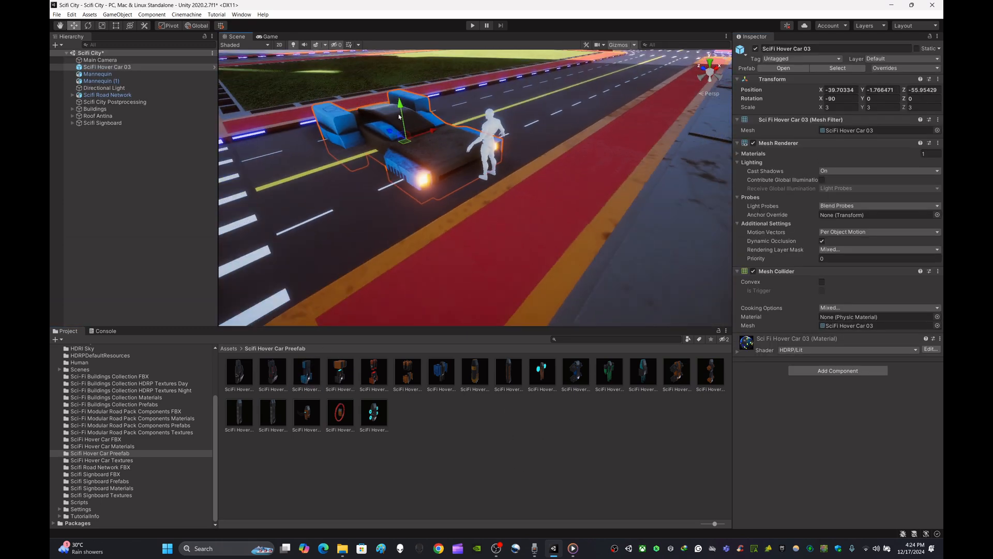
drag(400, 99, 400, 67)
right_drag(409, 72, 405, 125)
key(s)
key(w)
key(Delete)
Open the SciFi Hover Car 04 prefab and set its scale to 3 on all three axes.
click(340, 373)
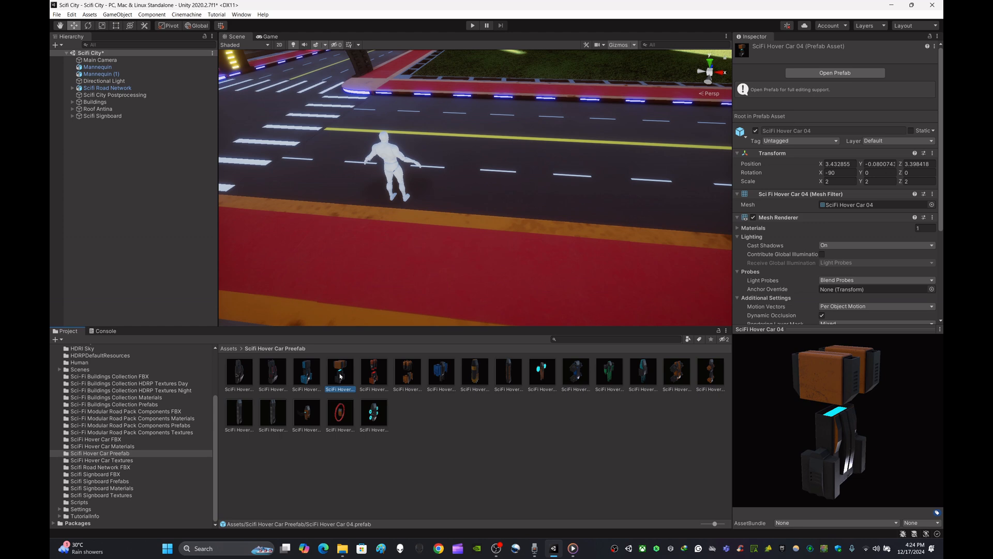
double_click(340, 376)
click(842, 99)
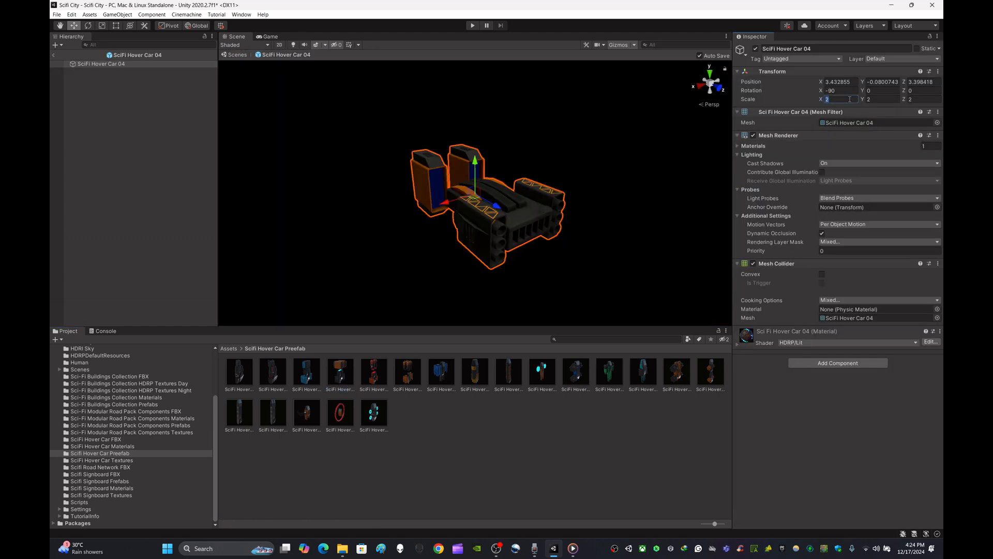
text(3)
click(882, 100)
text(3)
click(914, 100)
text(3)
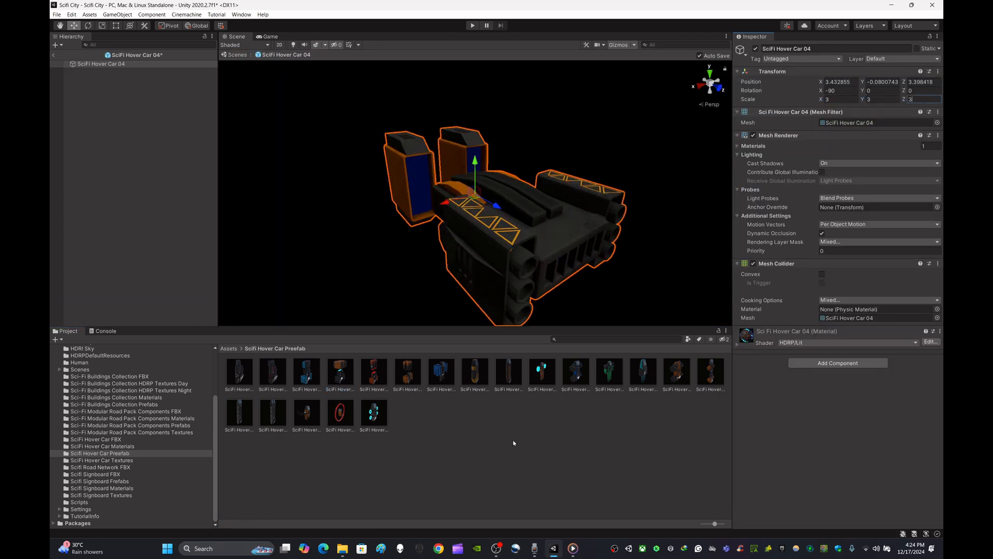
click(512, 457)
Open the SciFi Hover Car 05 prefab and set its scale to 3 on all three axes.
double_click(373, 371)
click(842, 100)
text(3)
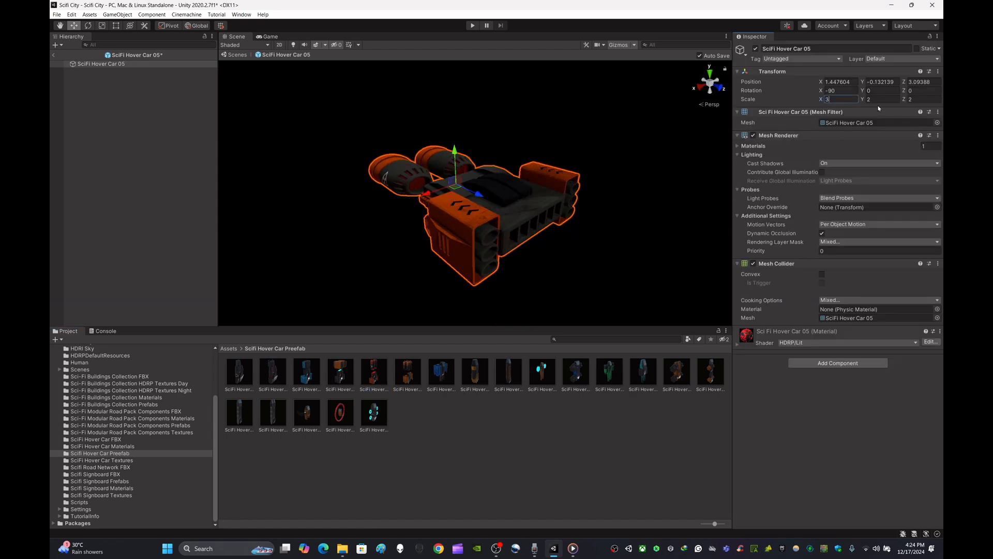
click(881, 99)
text(3)
click(917, 100)
text(3)
click(469, 476)
Open the SciFi Hover Car 06 prefab and set its scale to 3 on all three axes.
double_click(408, 376)
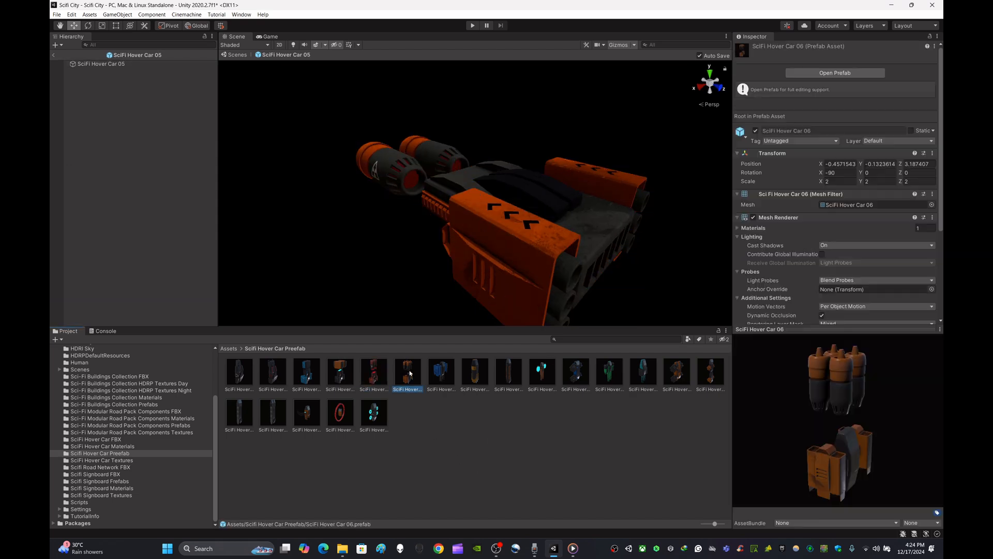
click(838, 100)
text(3)
click(882, 100)
text(3)
click(917, 100)
text(3)
click(471, 439)
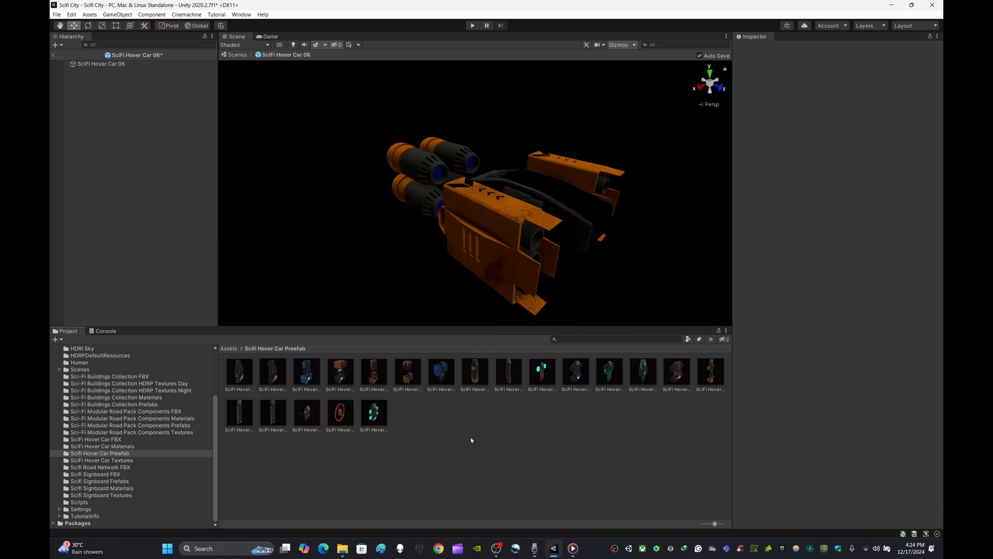
Open the SciFi Hover Car 07 prefab and set its scale to 3 on all three axes.
click(445, 373)
double_click(445, 373)
click(838, 100)
text(3)
click(881, 100)
text(3)
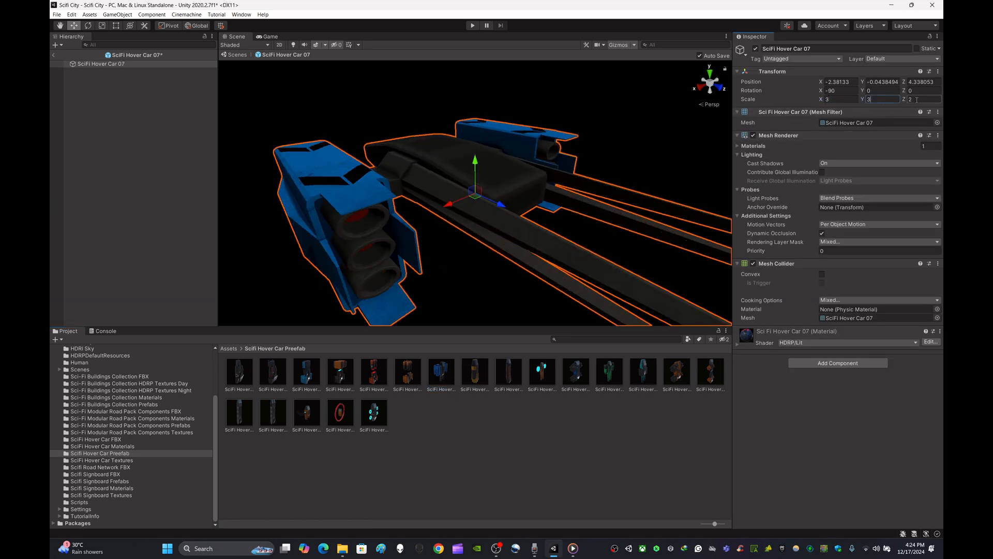
click(917, 100)
text(3)
click(504, 464)
Open the SciFi Hover Car 08 prefab and check its scale.
click(476, 372)
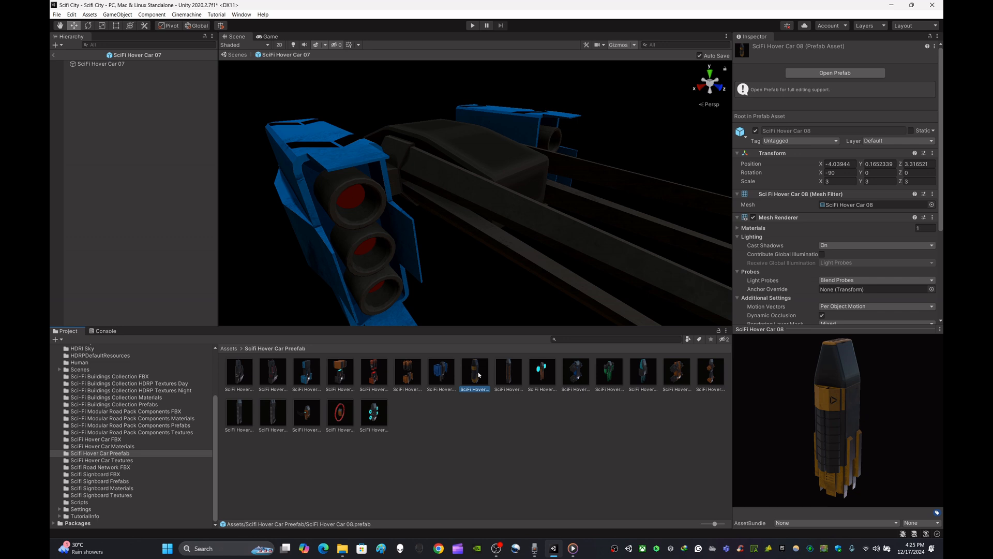
click(466, 448)
click(475, 372)
click(835, 73)
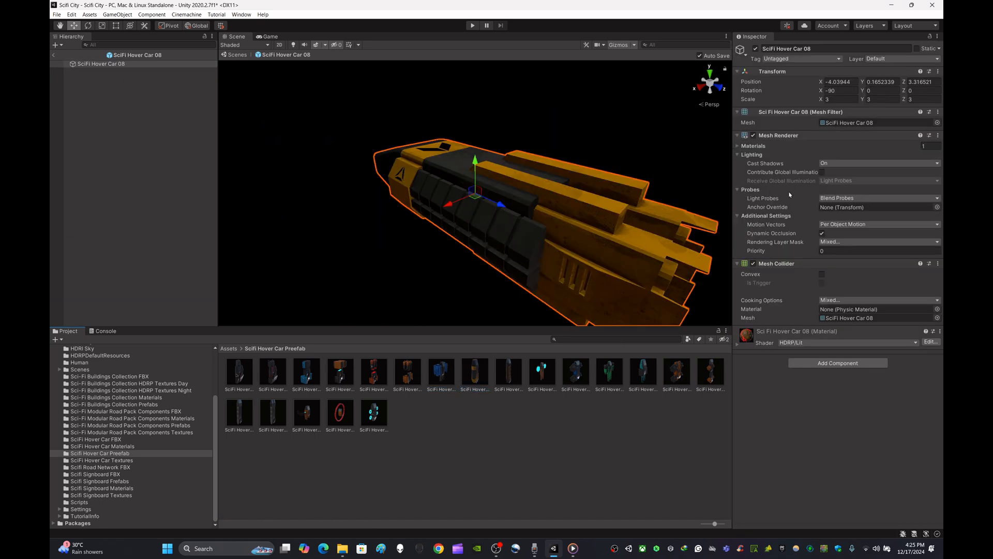
click(574, 78)
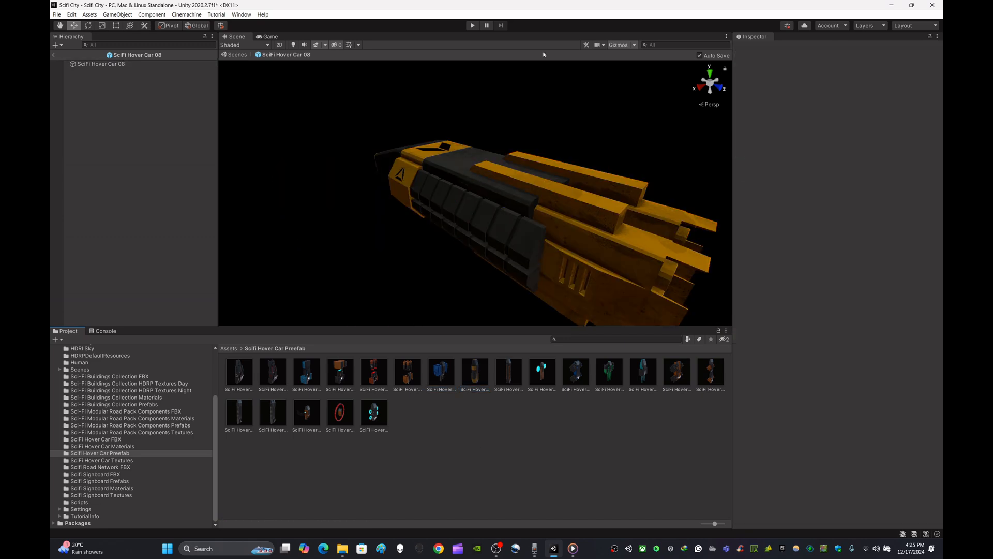
Return to the city scene, place SciFi Hover Car 08 on the road near the mannequin and rotate it to about 91.56 on Z.
click(239, 56)
drag(486, 384, 498, 71)
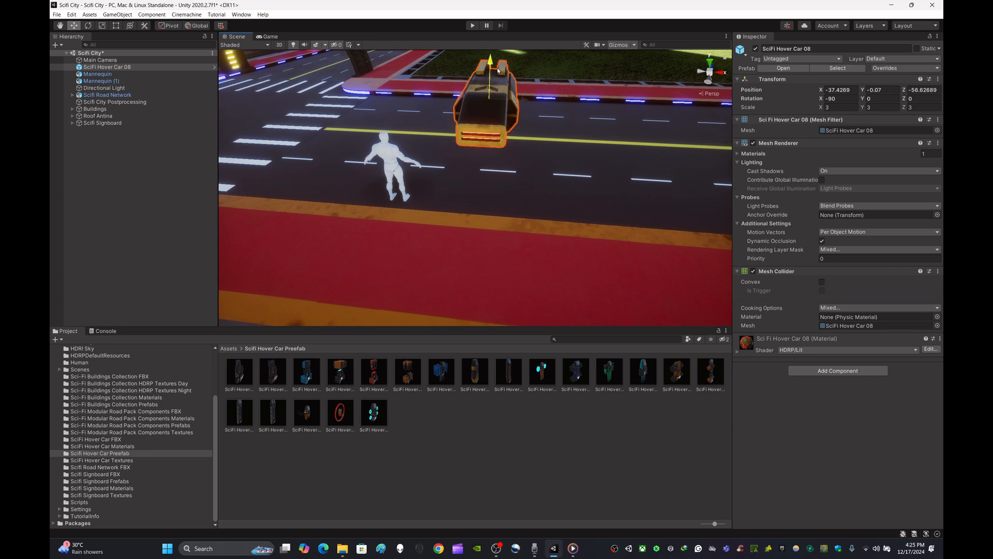
key(e)
drag(466, 108, 551, 148)
right_drag(512, 144, 665, 158)
Try a scale of 4 on all three axes for the placed hover car and move it beside the mannequin to about Z -58.44.
click(845, 107)
text(4)
click(889, 108)
text(4)
click(926, 106)
key(BackSpace)
text(4)
click(74, 25)
drag(446, 145, 500, 147)
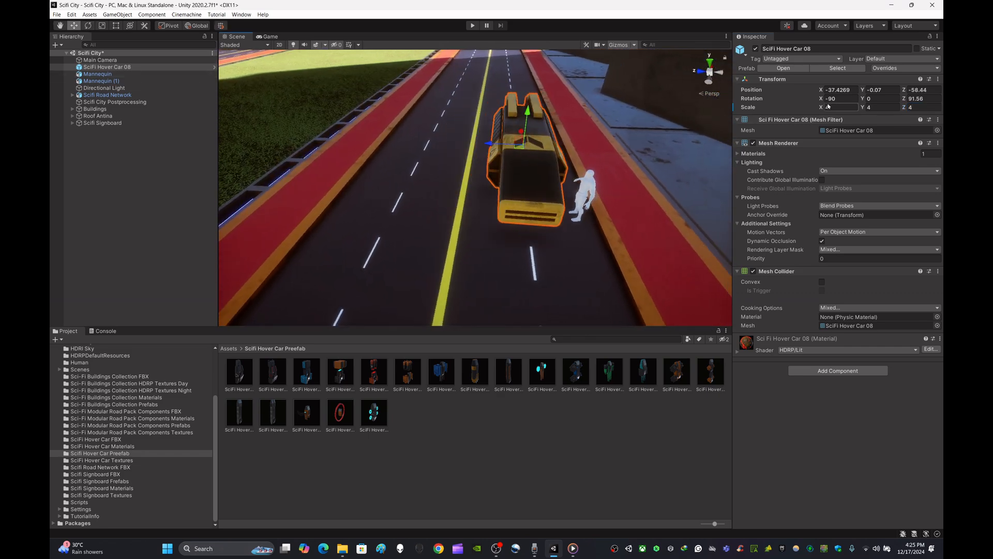
Undo the placed hover car's move, scale changes and rotation.
right_drag(611, 153, 461, 138)
key(ctrl+z)
key(ctrl+z)
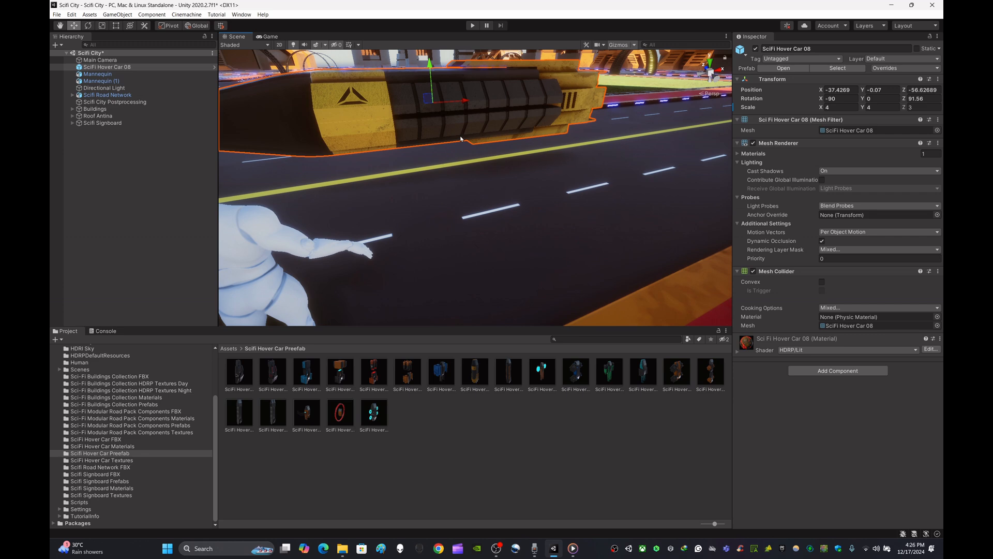
key(ctrl+z)
key(ctrl+z)
key(ctrl+z)
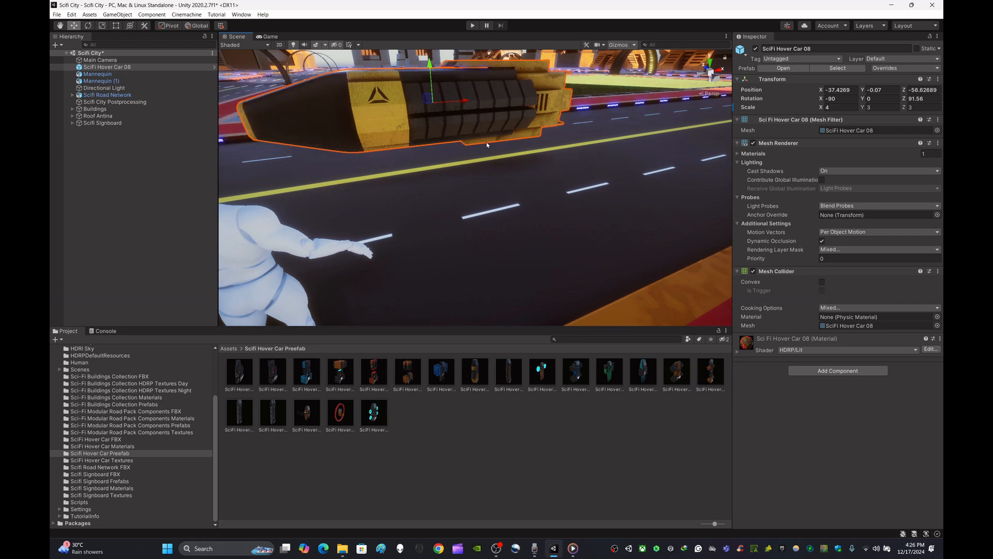
right_drag(621, 154, 906, 137)
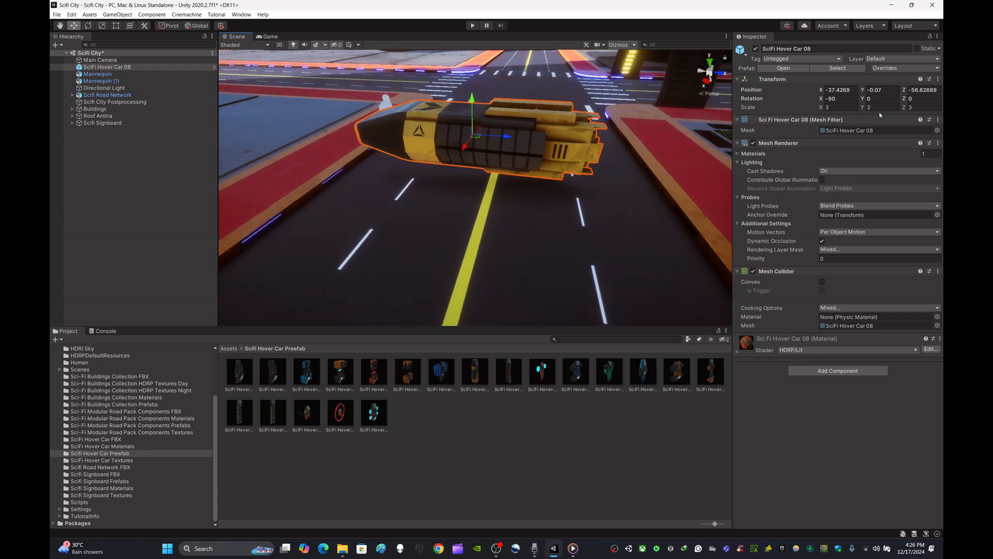
Inspect the SciFi Hover Car 08 prefab preview and undo the placement of that car on the road.
click(476, 368)
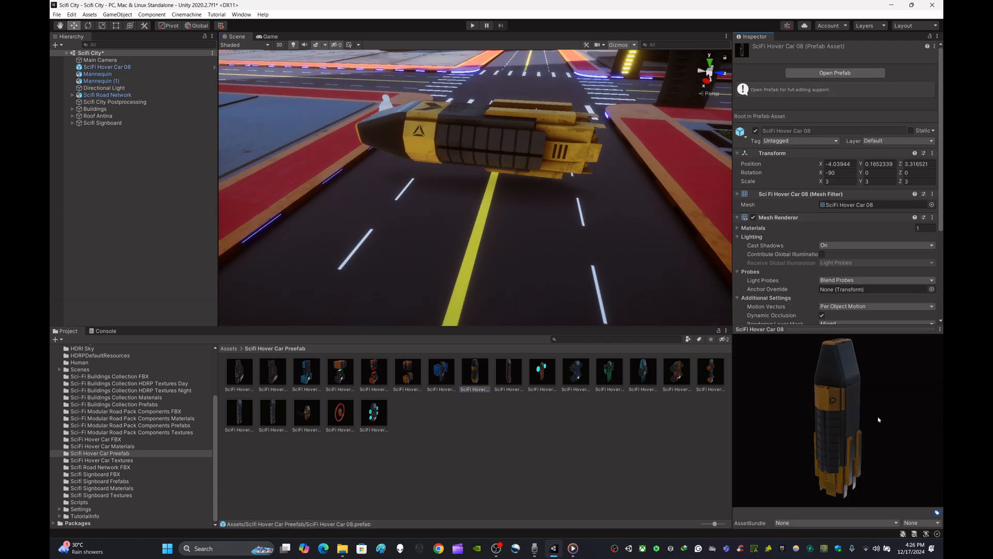
drag(878, 419, 916, 372)
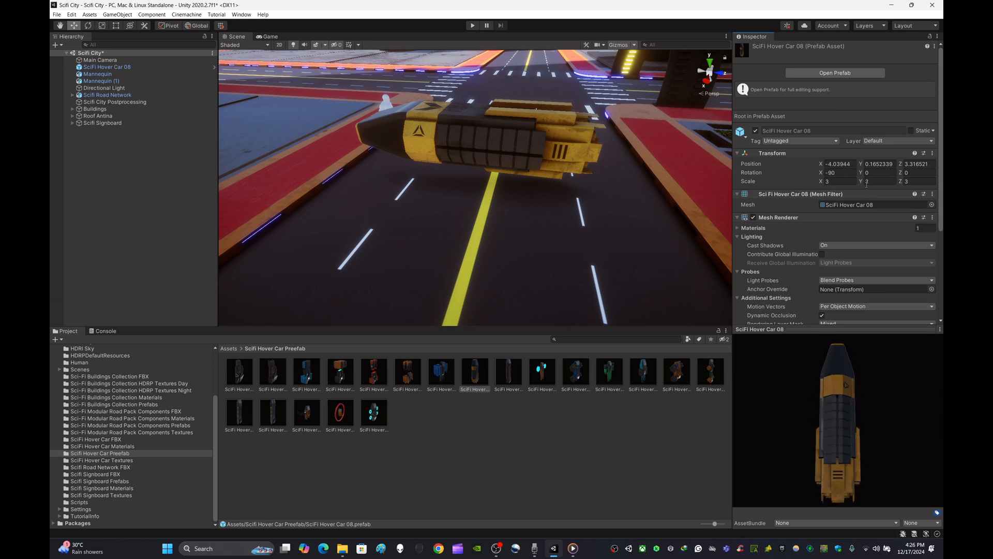
key(ctrl+z)
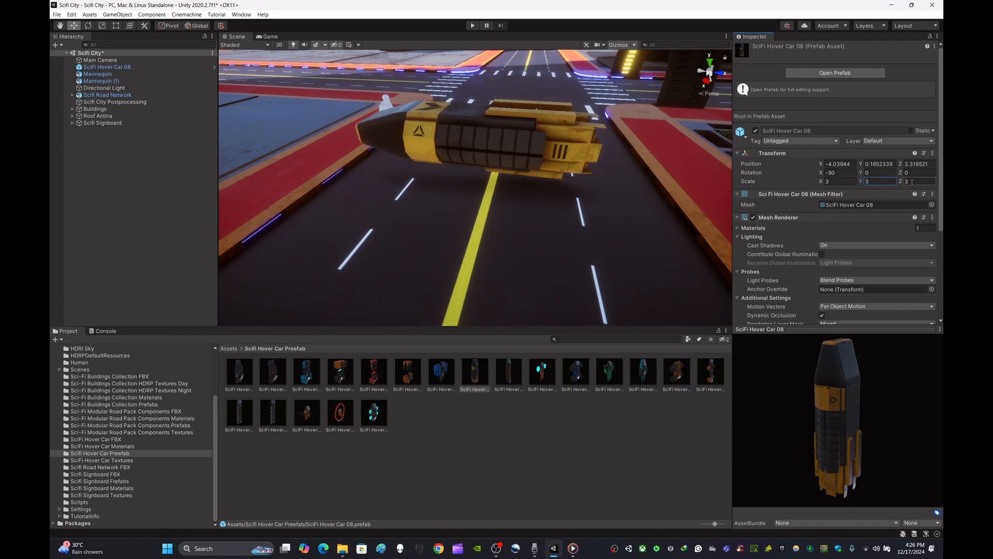
drag(901, 182, 907, 185)
key(ctrl+z)
key(ctrl+z)
key(ctrl+z)
key(ctrl+z)
key(ctrl+z)
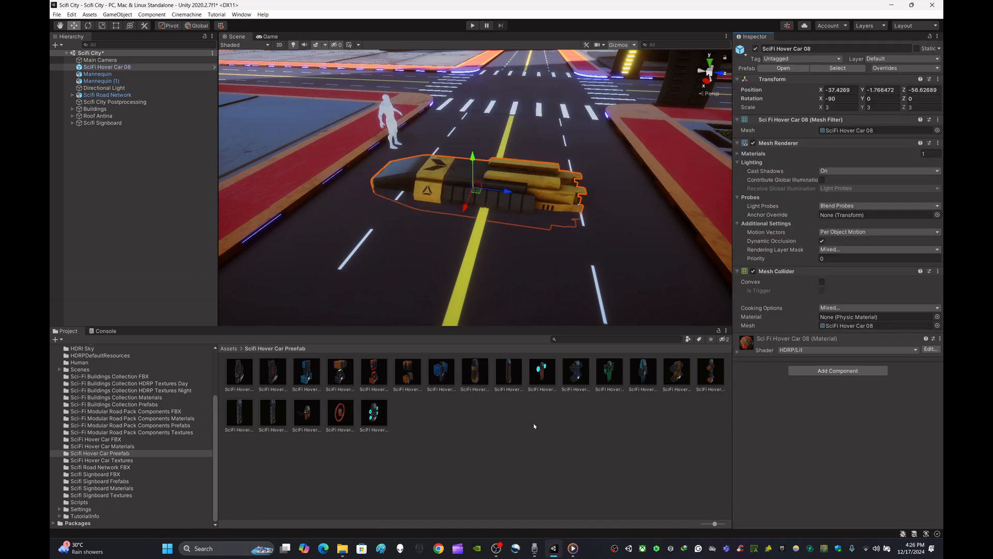
Check the scale values of the SciFi Hover Car 08 to SciFi Hover Car 11 prefabs.
click(482, 380)
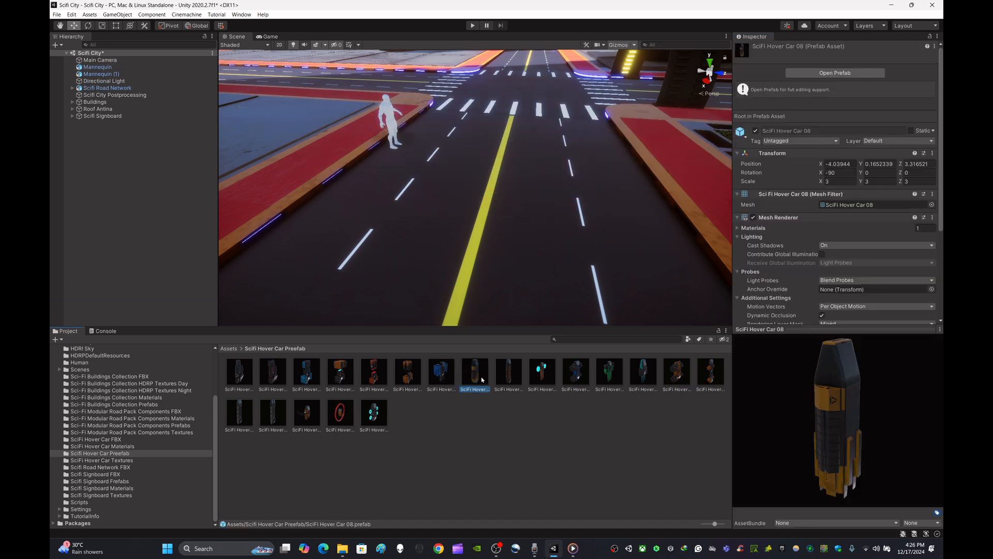
click(518, 373)
click(547, 371)
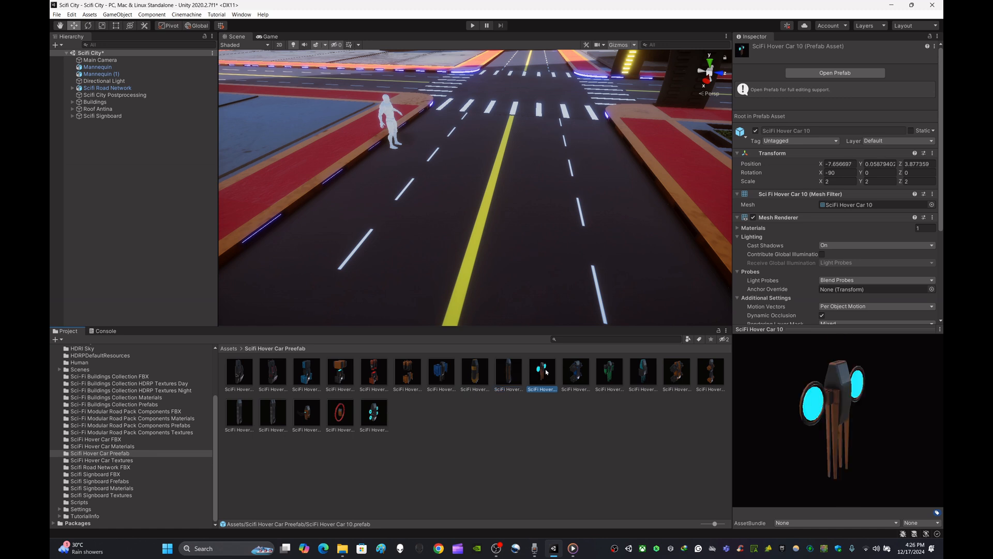
click(581, 372)
Try SciFi Hover Car 08 on the road again with a scale of 4 on all three axes, and delete it.
drag(475, 372, 483, 132)
text(4)
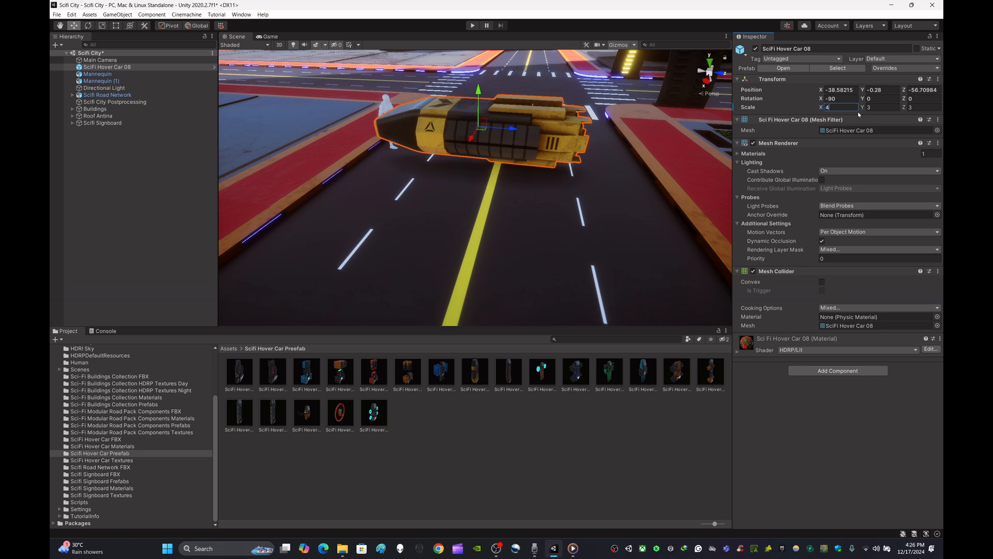
key(Tab)
text(4)
key(Tab)
text(4)
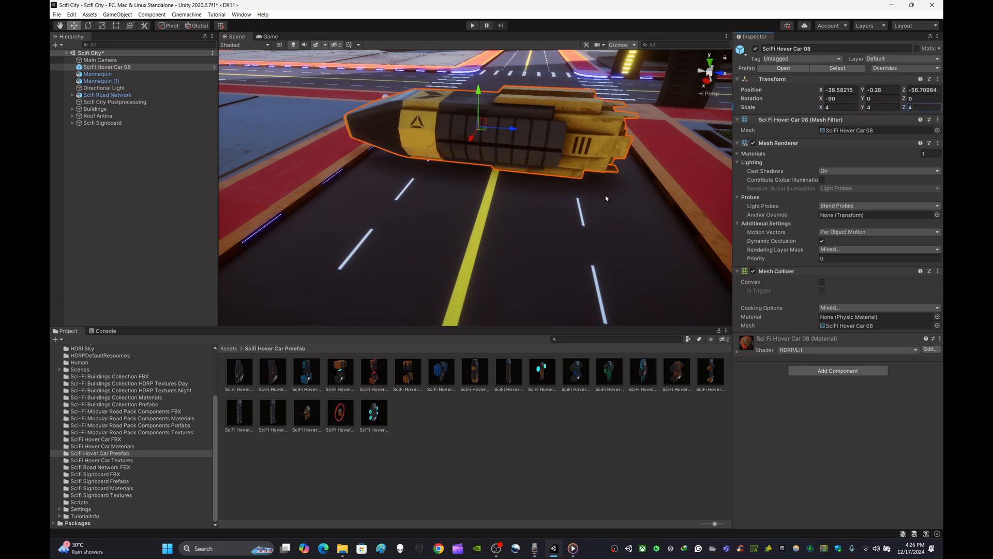
click(529, 121)
key(Delete)
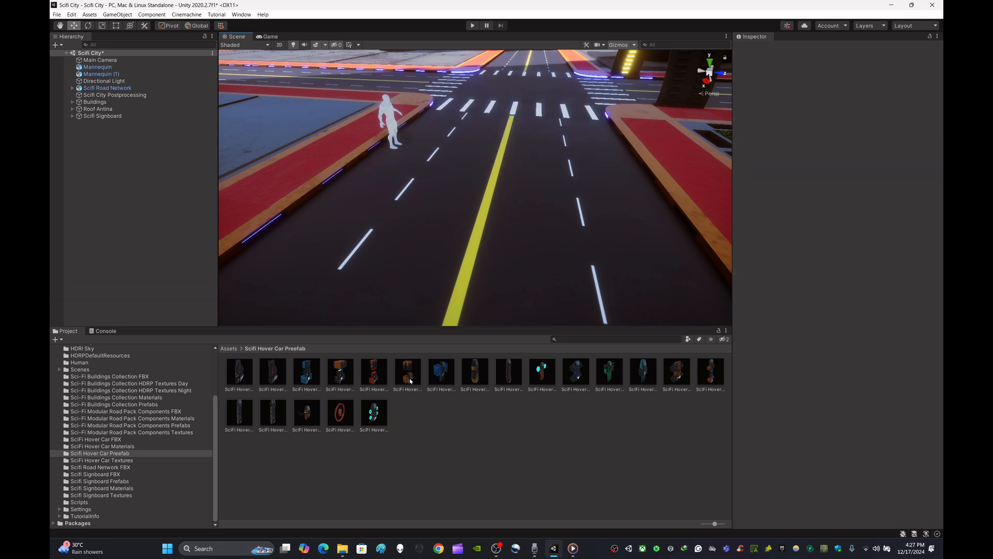
Check the SciFi Hover Car 08 and 09 prefab scales, and set the SciFi Hover Car 10 prefab's scale to 3.
click(475, 373)
click(508, 373)
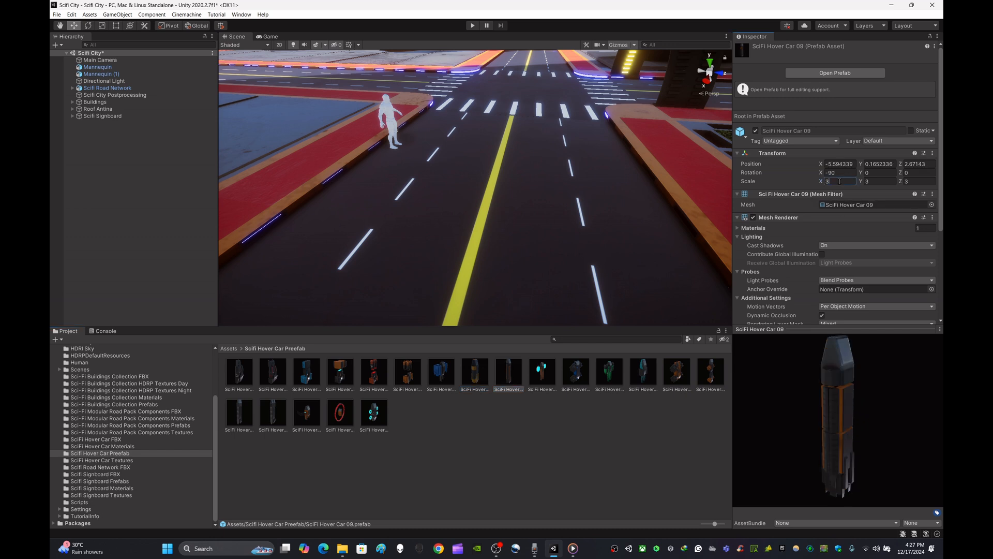
click(572, 465)
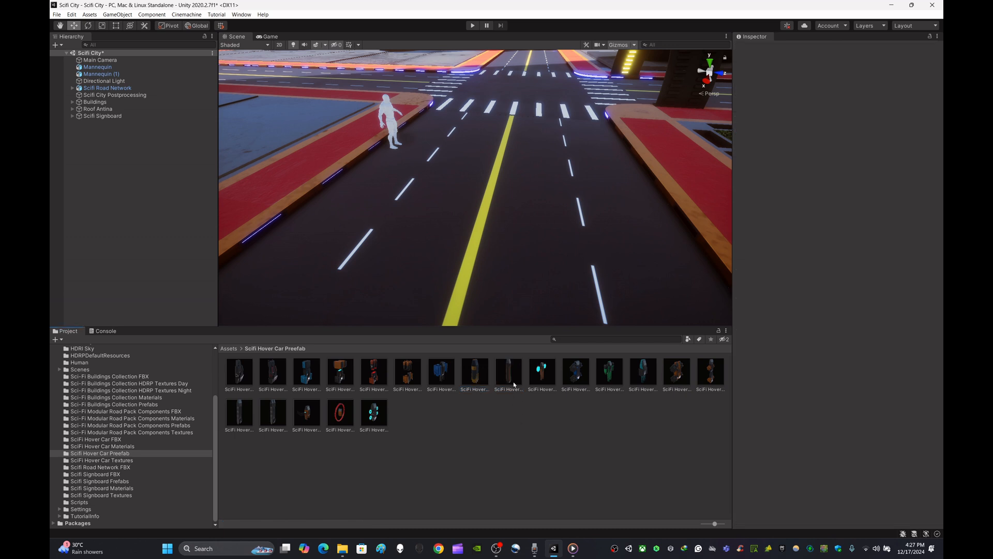
click(542, 372)
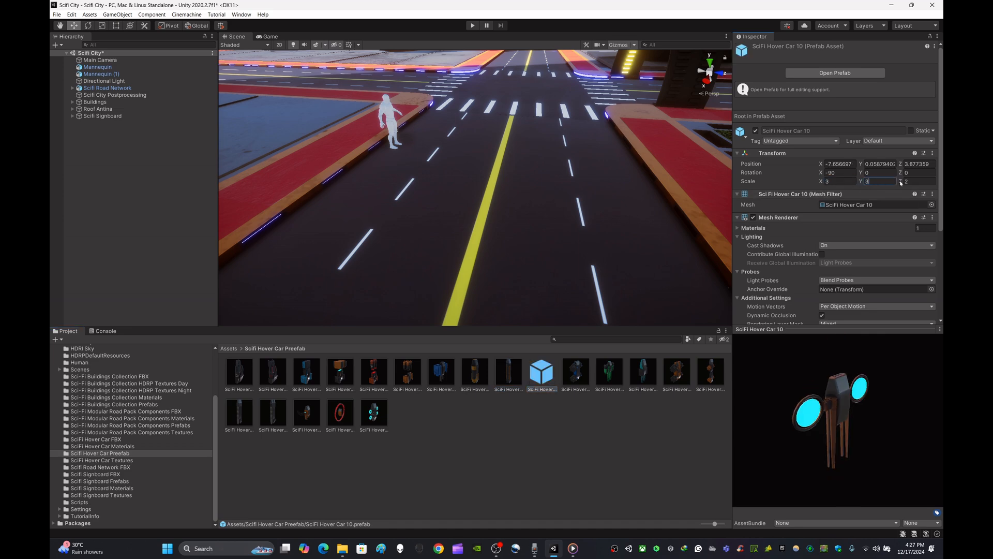
click(572, 455)
Try SciFi Hover Car 11 on the road, raise it to compare its size with the mannequin, and delete it.
click(579, 377)
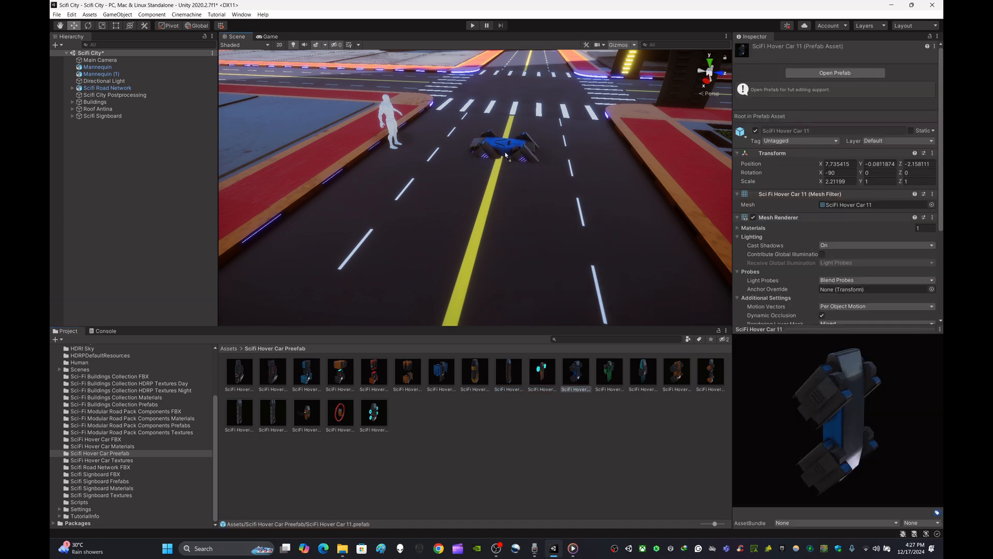
drag(505, 156, 505, 155)
drag(504, 120, 503, 103)
alt+drag(559, 171, 535, 204)
scroll(535, 204, down, 3)
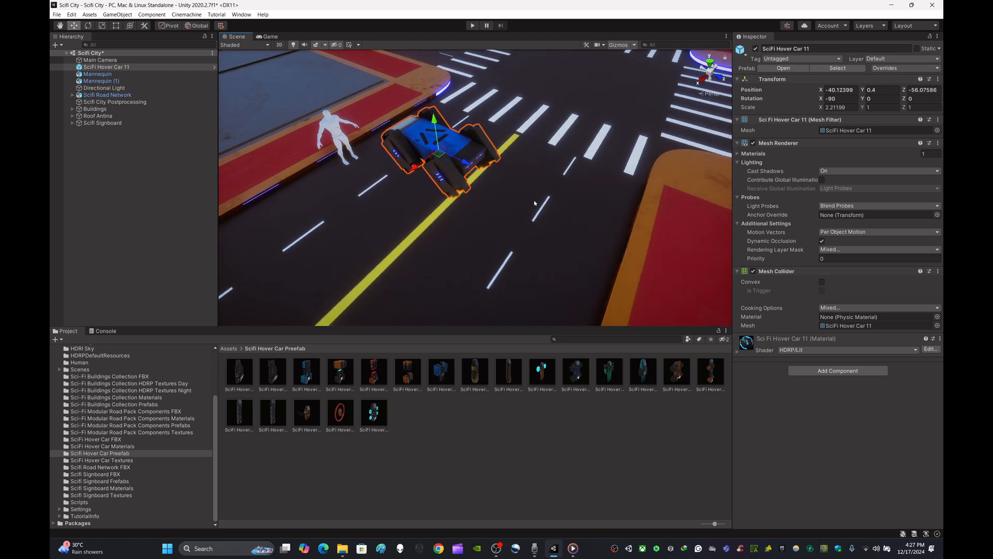
drag(440, 146, 445, 123)
alt+drag(500, 160, 589, 202)
scroll(589, 202, down, 5)
key(Delete)
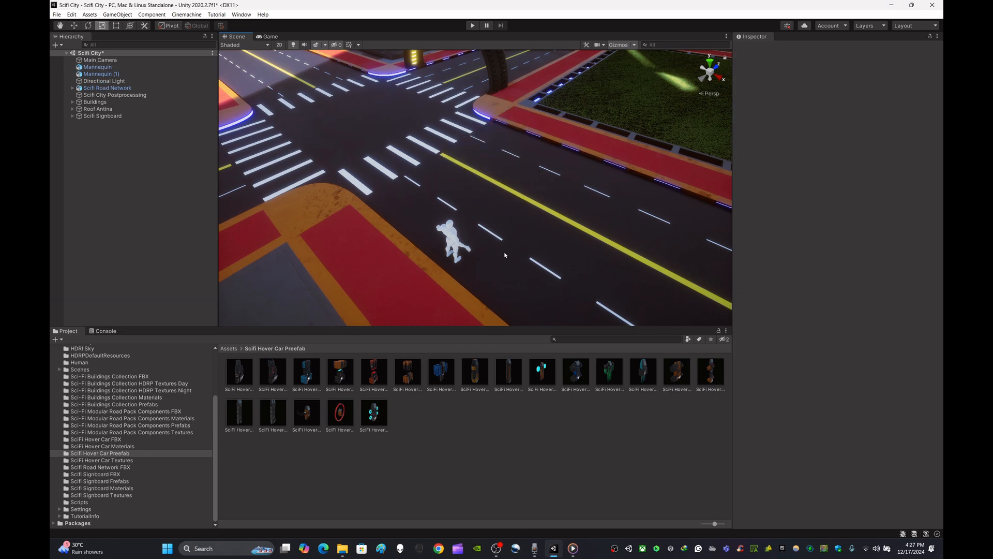
Delete the mannequin standing on the road near the crosswalk.
click(450, 238)
key(Delete)
Place SciFi Hover Car 01 on the road beside the crosswalk at another intersection and set its Z rotation to 90.
alt+drag(450, 237, 206, 248)
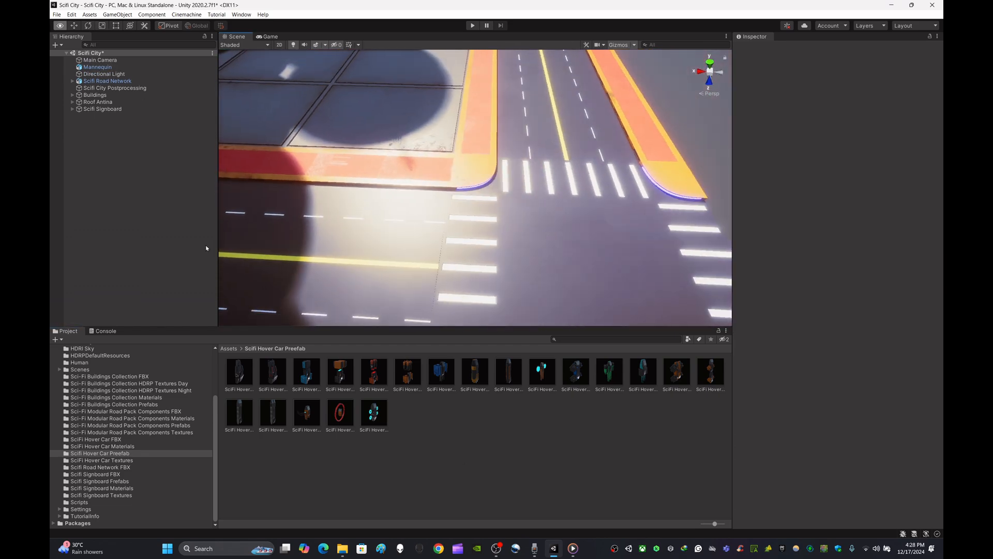
drag(364, 248, 515, 201)
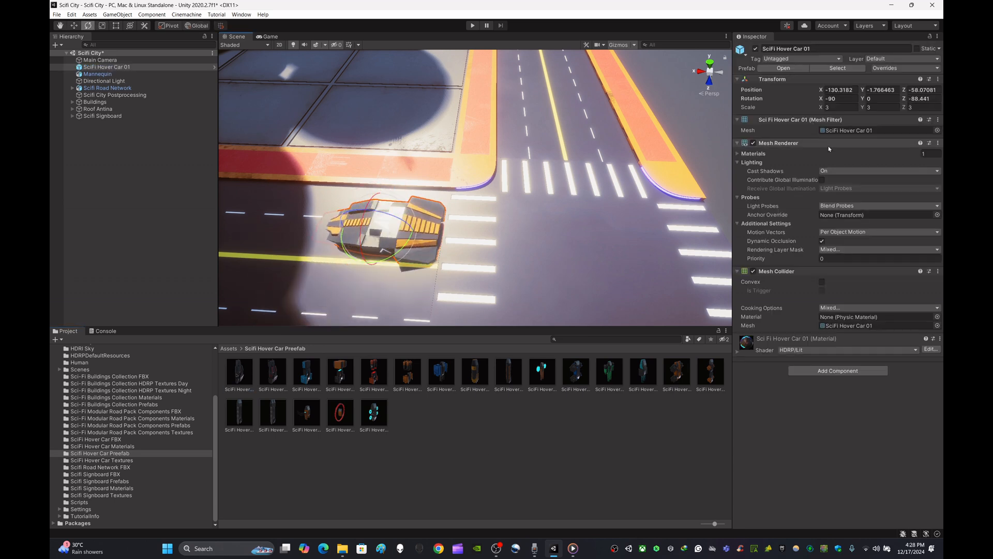
text(90)
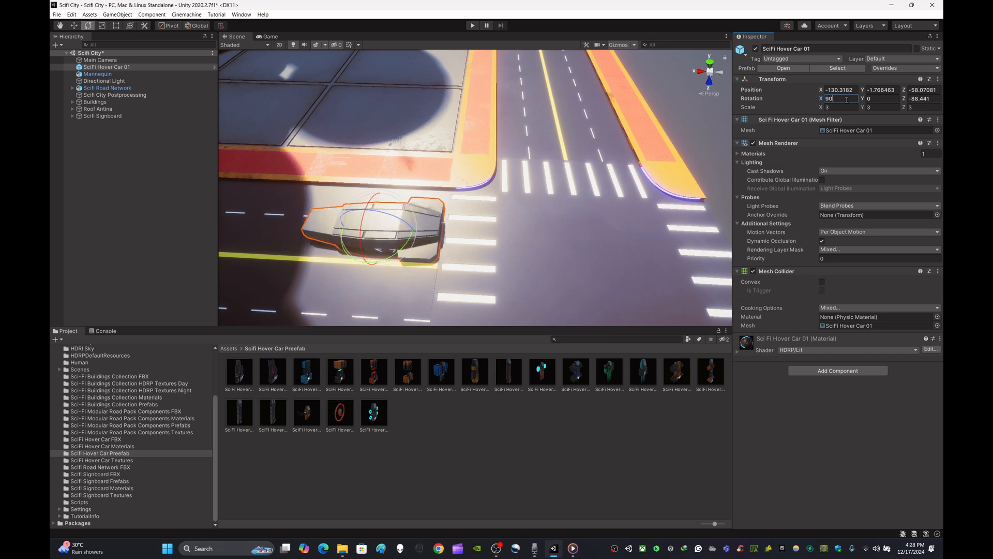
key(ctrl+z)
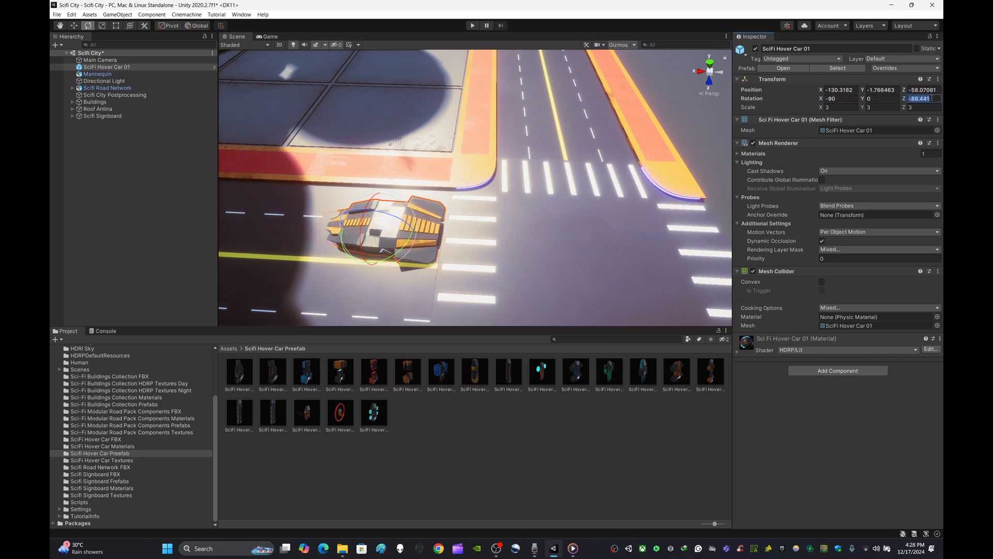
text(90)
Move SciFi Hover Car 01 to about X -130.96 and raise it above the road to about Y 2.1.
right_drag(481, 228, 326, 146)
key(w)
key(s)
key(w)
mouse_move(550, 220)
mouse_down()
mouse_move(551, 187)
mouse_move(540, 205)
mouse_up()
right_drag(540, 205, 509, 218)
key(d)
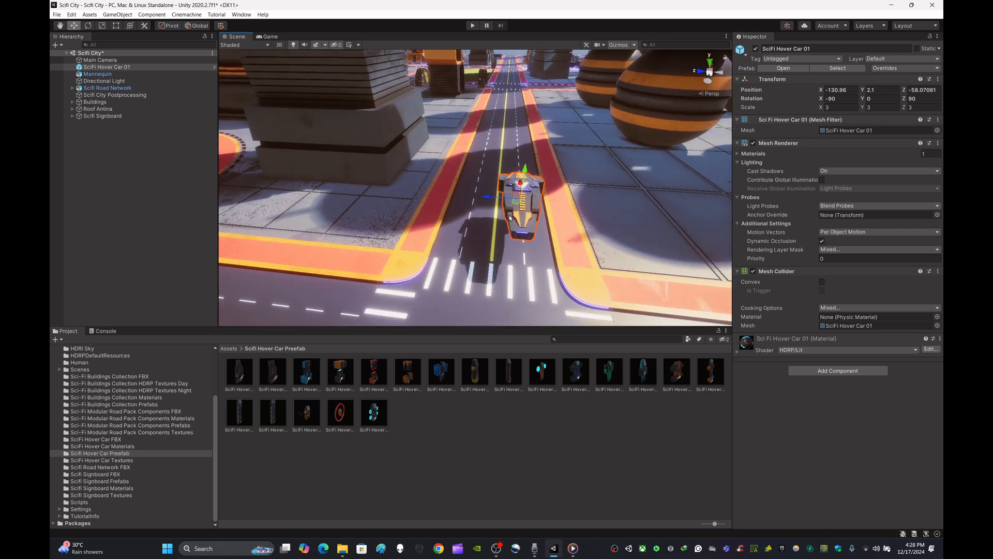
Move SciFi Hover Car 01 to about Z -58.36 and place a raised duplicate at about Y 8.78, Z -61.84.
drag(492, 201, 486, 201)
right_drag(603, 192, 584, 199)
key(d)
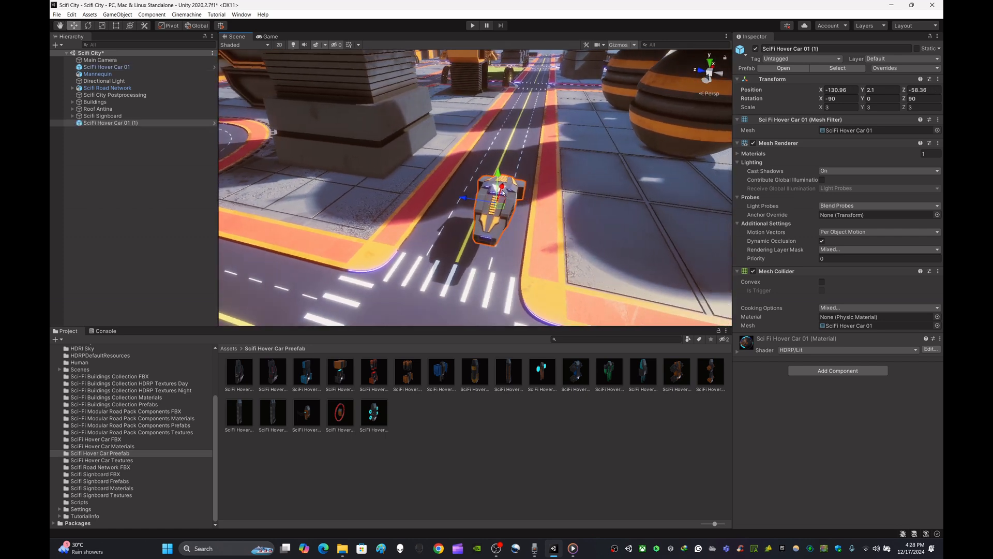
drag(502, 193, 520, 139)
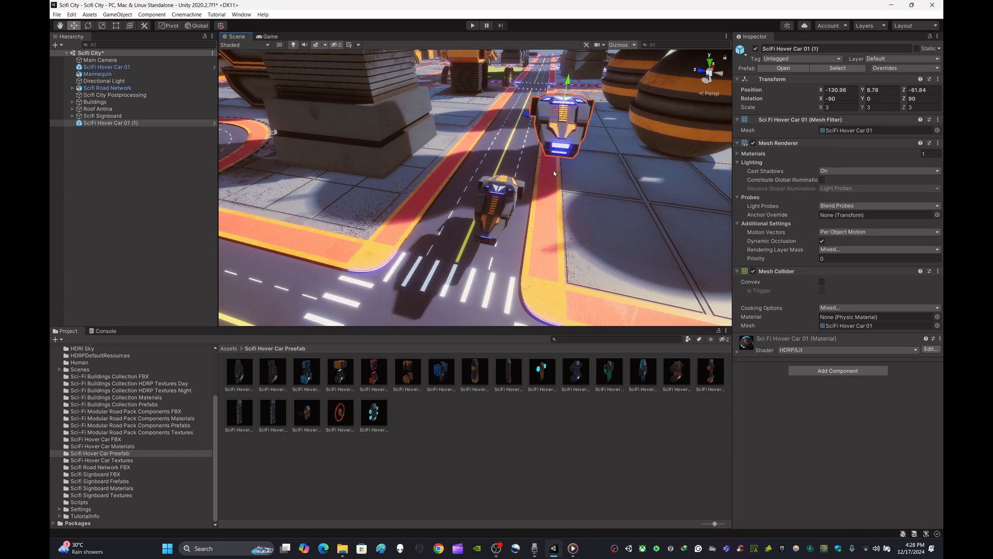
Duplicate the raised Hover Car 01, shift the new copy across the road to about Z -56.94 and along it to about X -122.01.
right_drag(554, 173, 607, 207)
drag(499, 109, 446, 107)
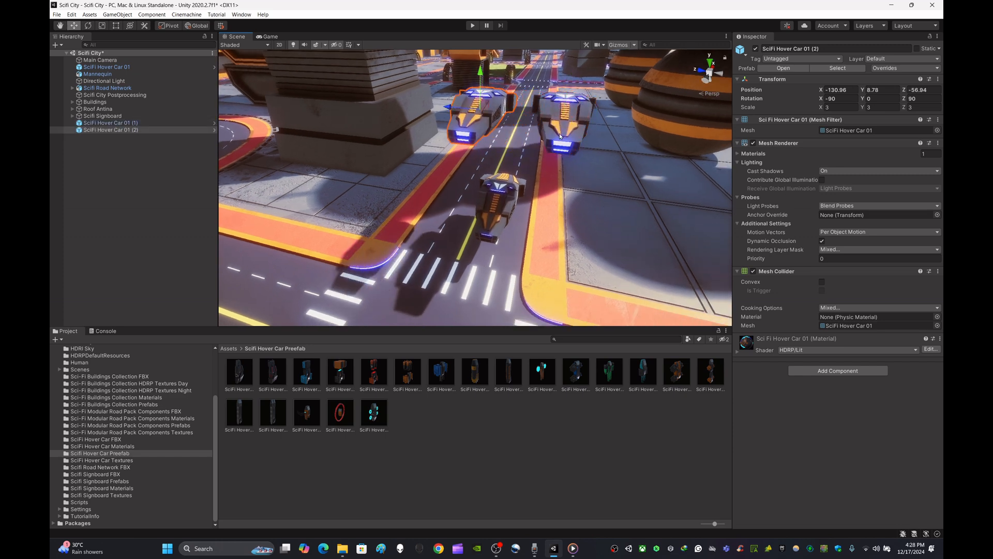
key(d)
right_drag(460, 140, 359, 158)
drag(358, 161, 504, 156)
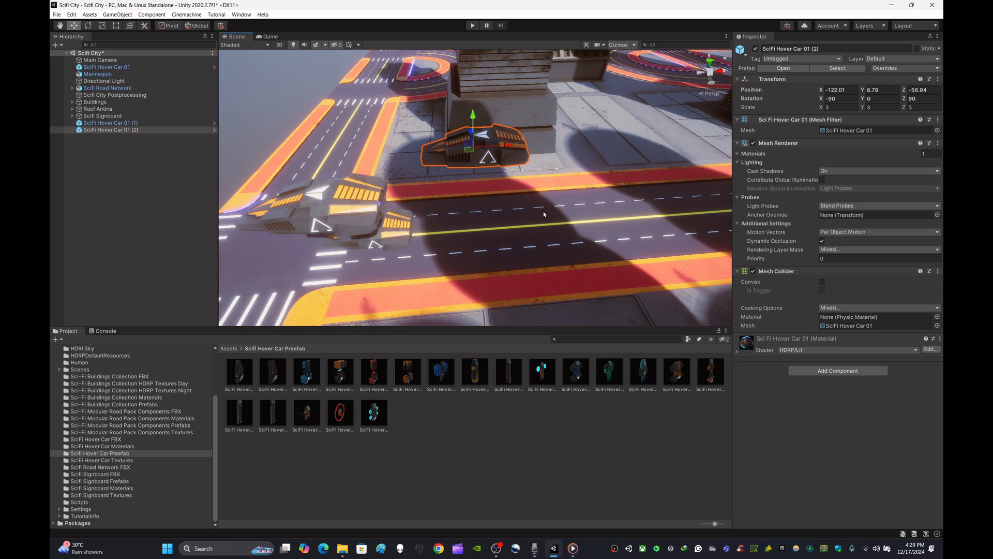
Remove the third Hover Car 01 copy and place SciFi Hover Car 02 above the road at about Y 6.52 with Z rotation -90.
click(463, 455)
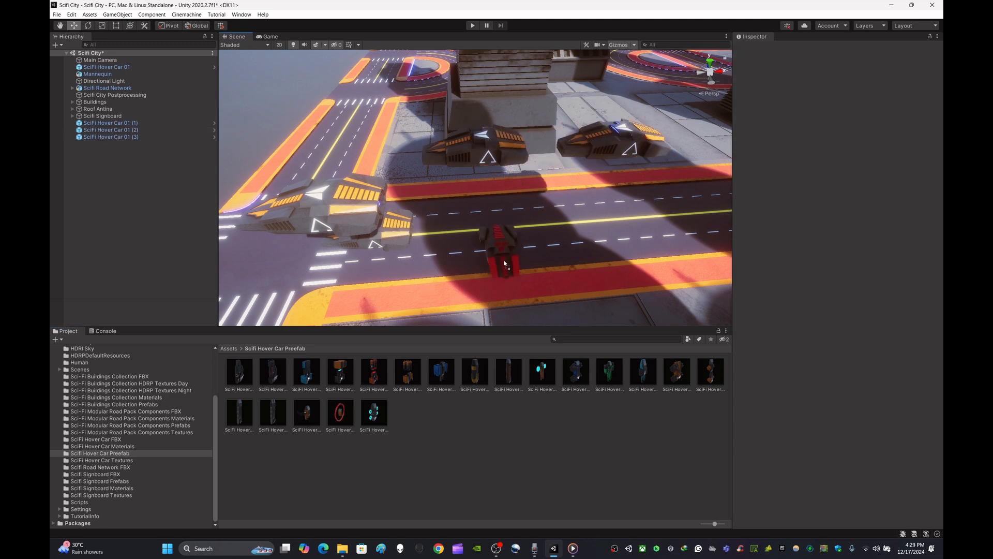
drag(505, 263, 554, 171)
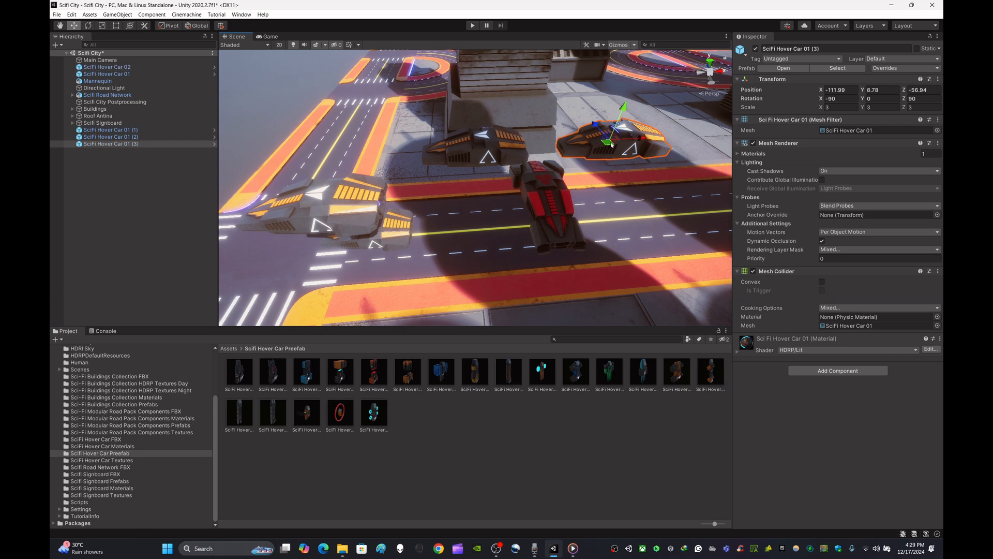
key(ctrl+z)
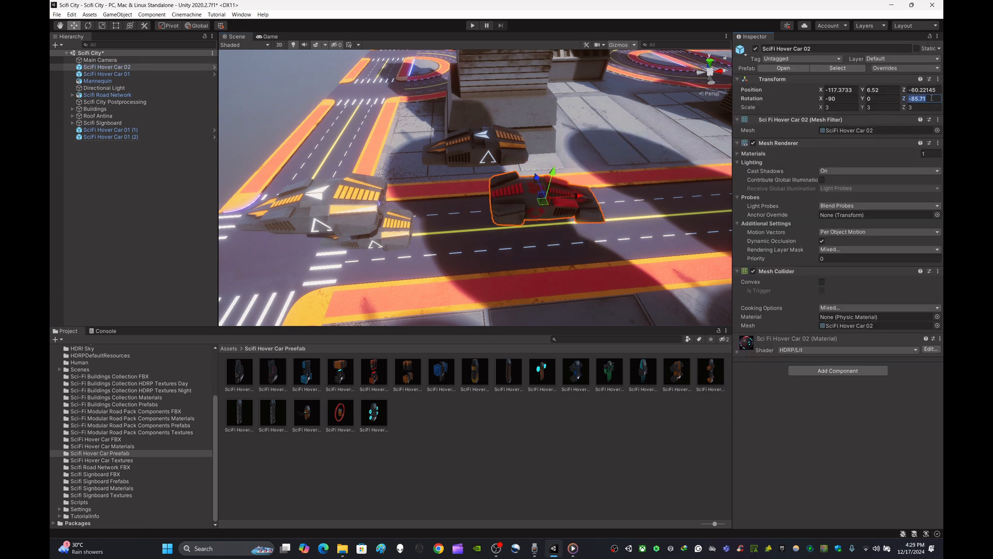
text(-90)
Move SciFi Hover Car 02 to about Z -52.58 and duplicate it twice along the road, ending with a copy at about X -78.6.
alt+drag(404, 241, 611, 192)
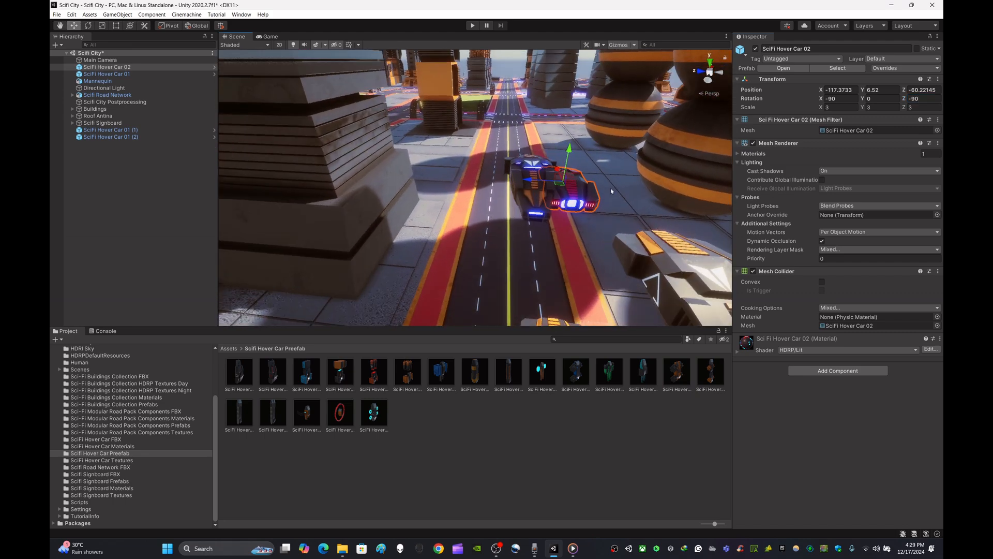
alt+drag(443, 178, 450, 226)
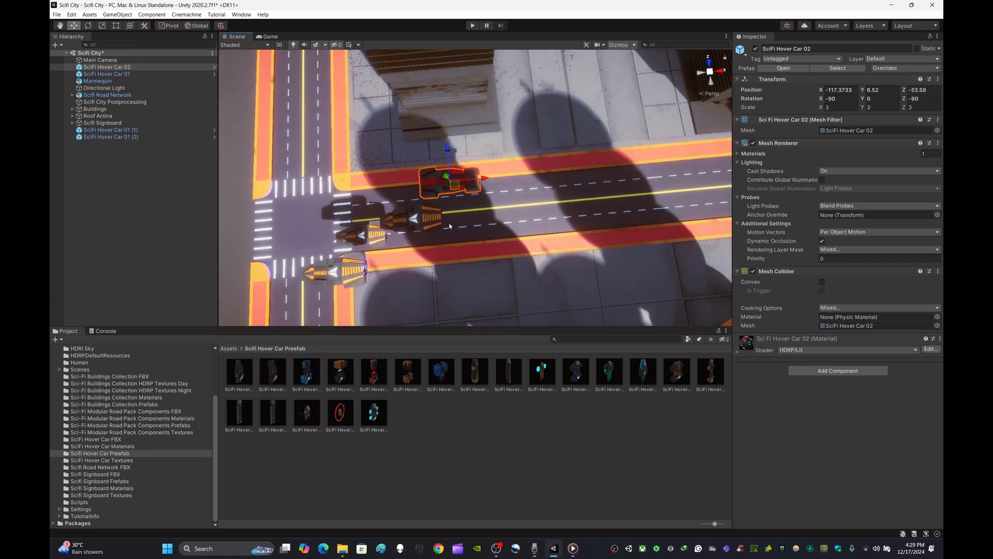
alt+drag(581, 172, 643, 141)
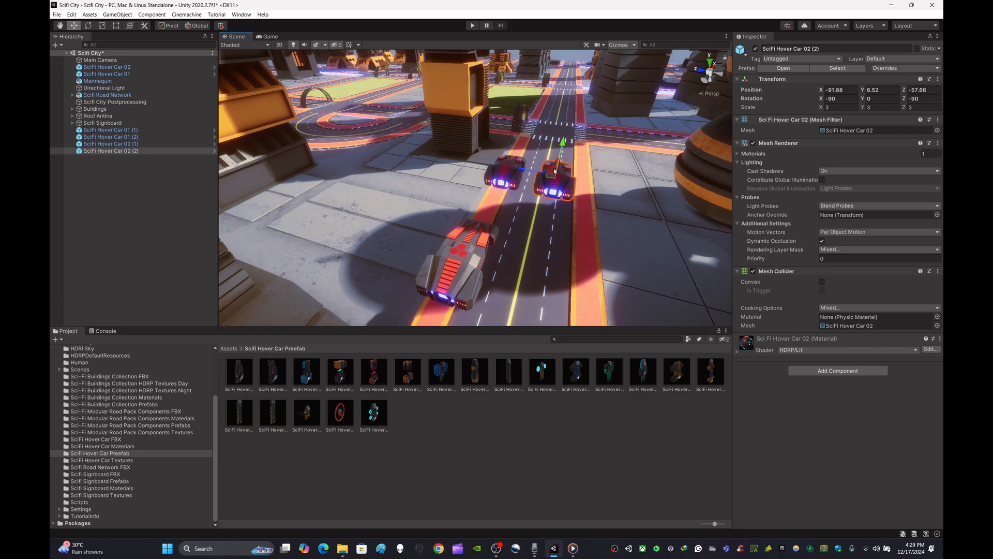
alt+drag(555, 171, 434, 202)
drag(587, 170, 709, 124)
click(556, 445)
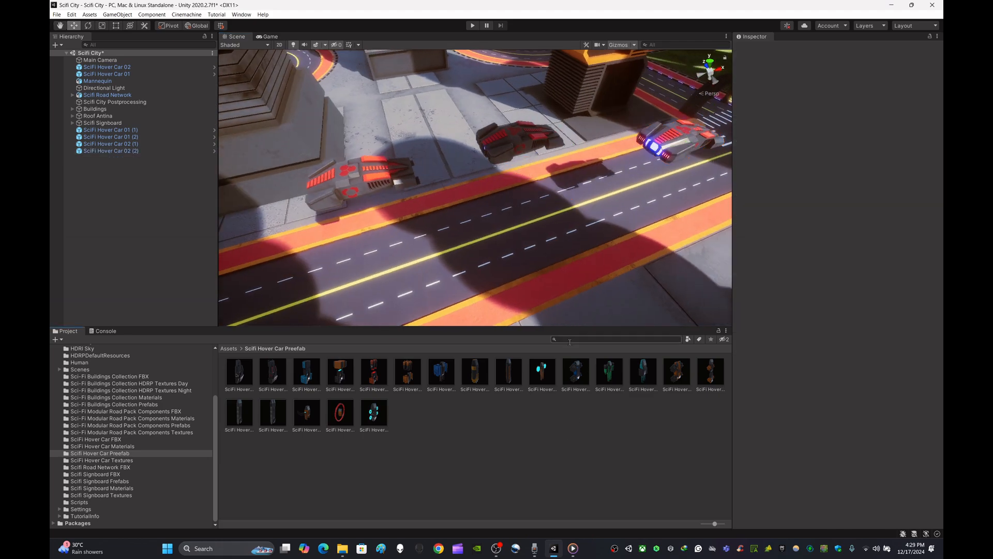
Move the farthest SciFi Hover Car 02 copy further along the road toward the next crosswalk.
key(w)
right_drag(590, 217, 545, 250)
key(s)
key(w)
key(w)
click(370, 149)
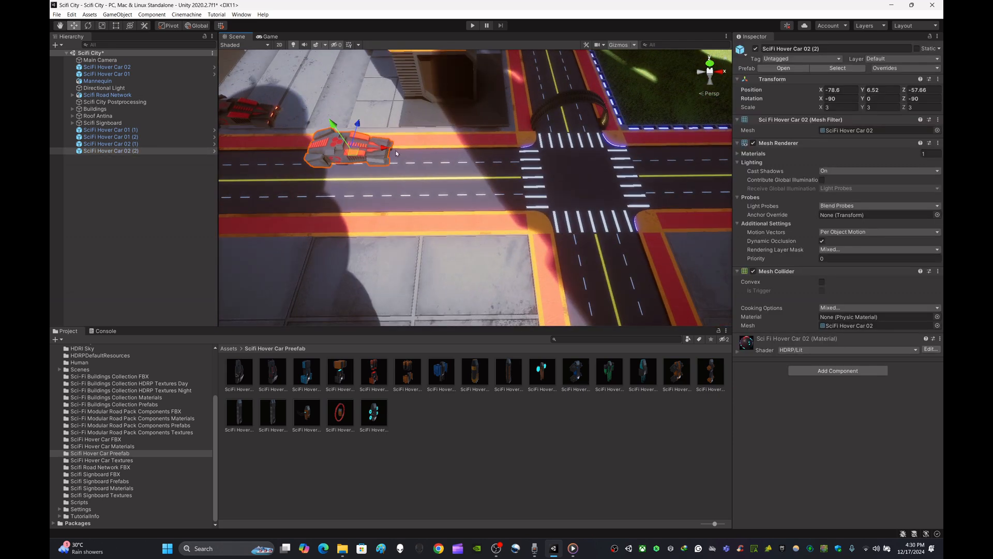
Place SciFi Hover Car 05 at the roadside before the intersection and set its Z rotation to -90.
click(407, 371)
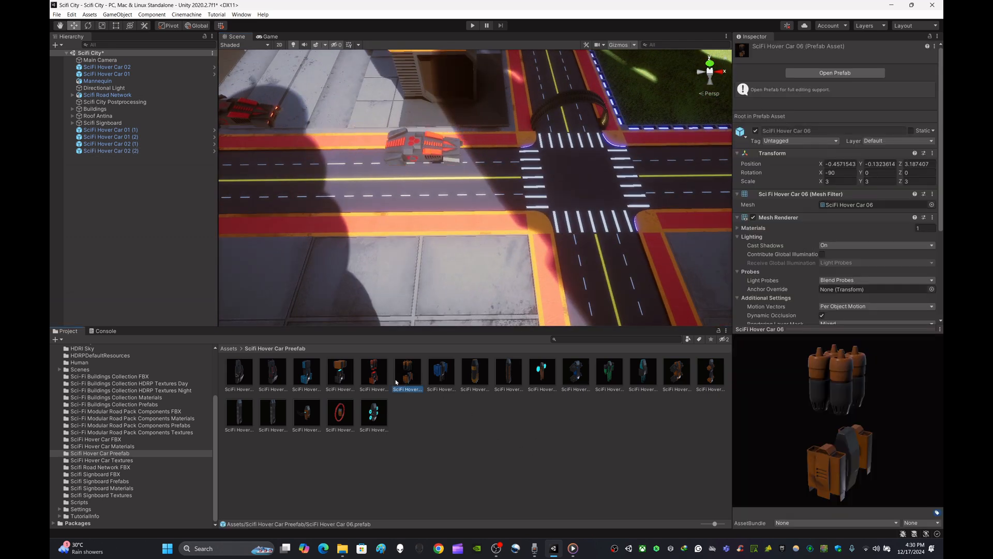
click(374, 371)
drag(374, 372, 441, 241)
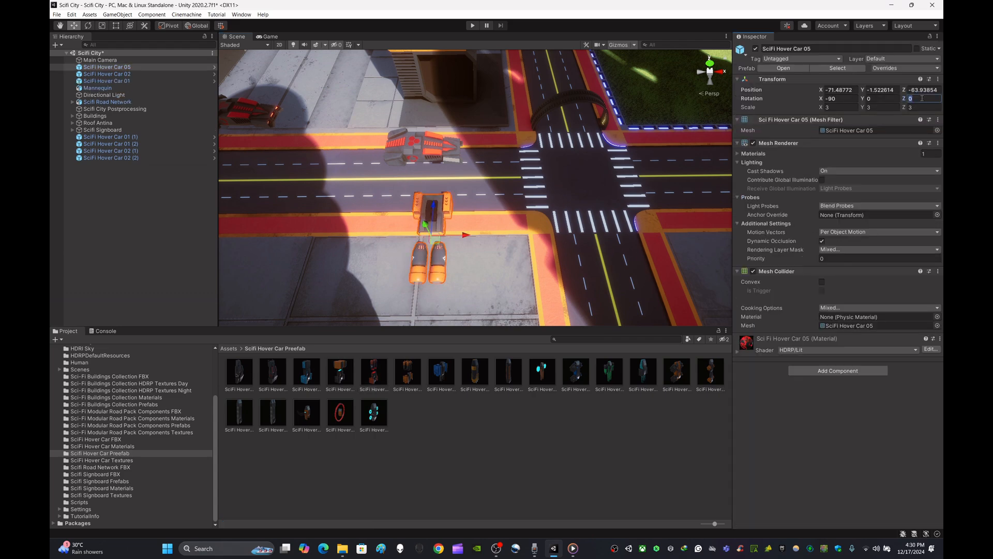
right_drag(556, 176, 446, 178)
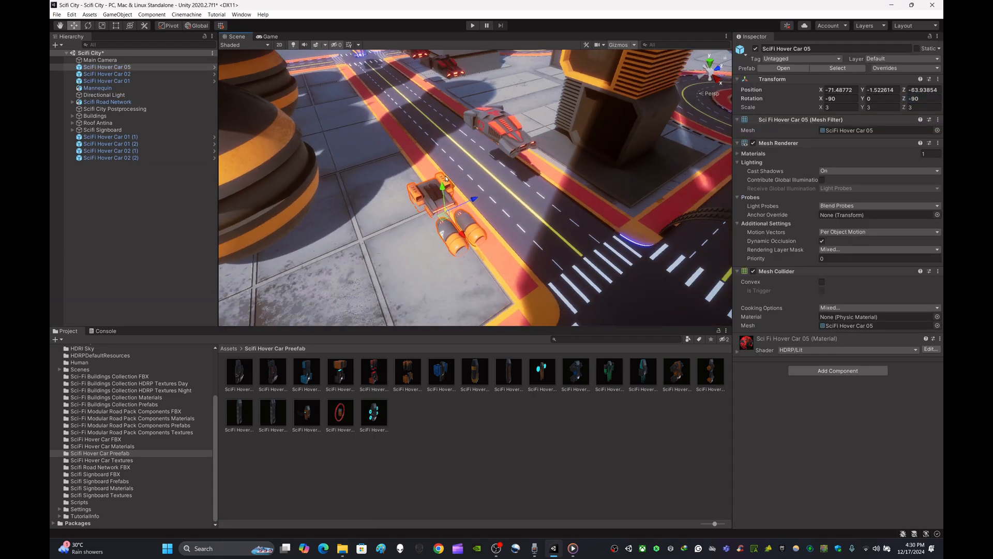
Raise SciFi Hover Car 05 and make three raised copies around the intersection, the last at about X -35.76, Y 21.94, Z -53.87.
right_drag(542, 183, 479, 183)
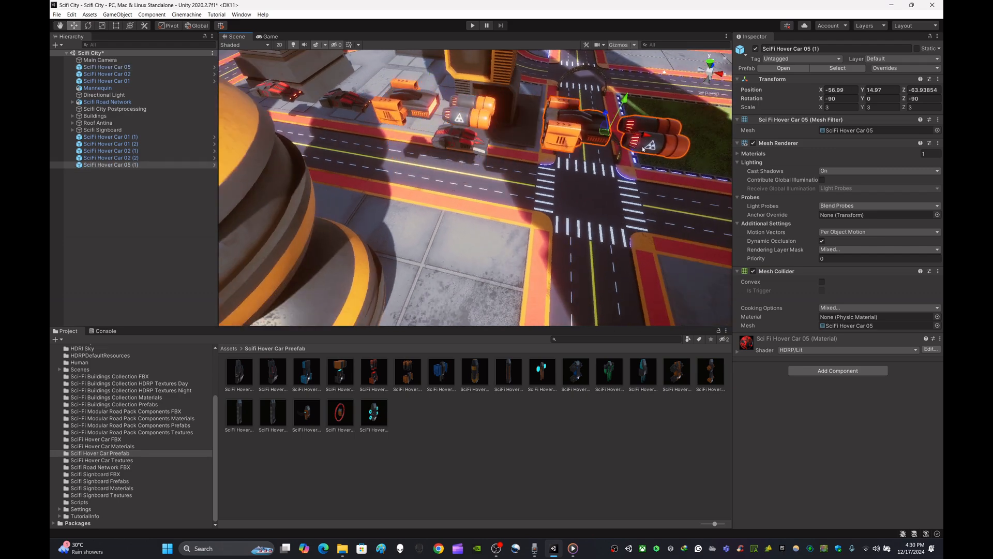
right_drag(642, 150, 369, 155)
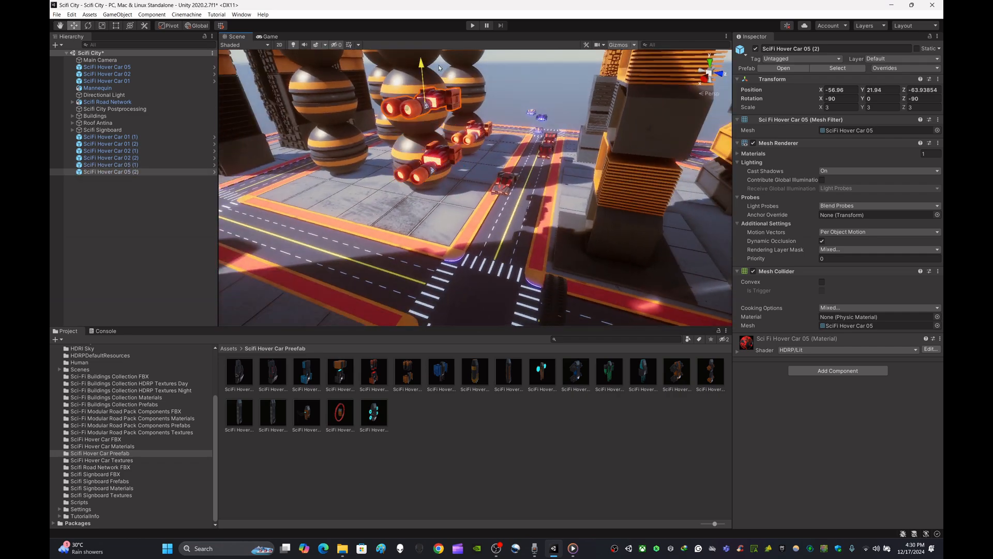
right_drag(546, 137, 393, 190)
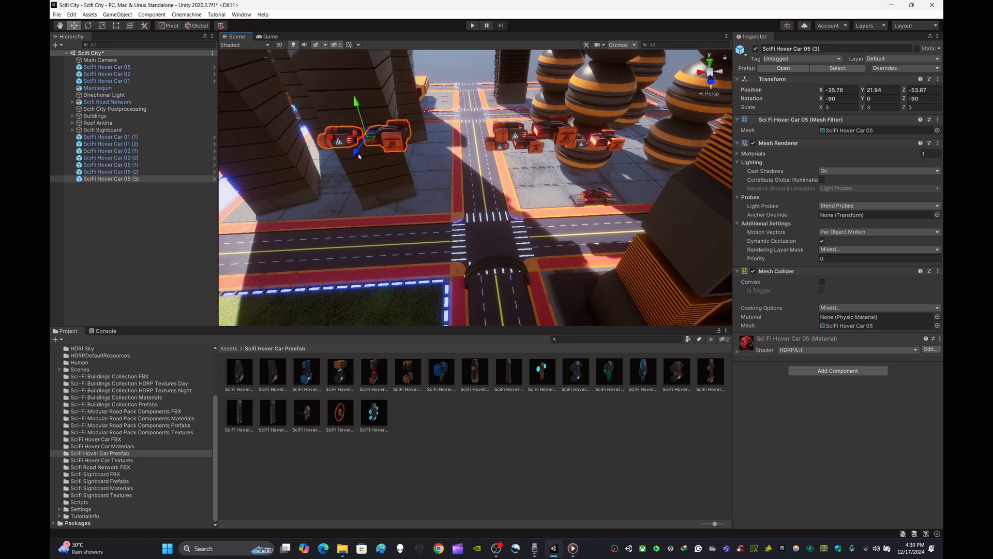
click(465, 65)
Maximize the Scene view and add three more SciFi Hover Car 05 copies along the road toward the Zone A and Zone B buildings.
right_drag(574, 192, 593, 201)
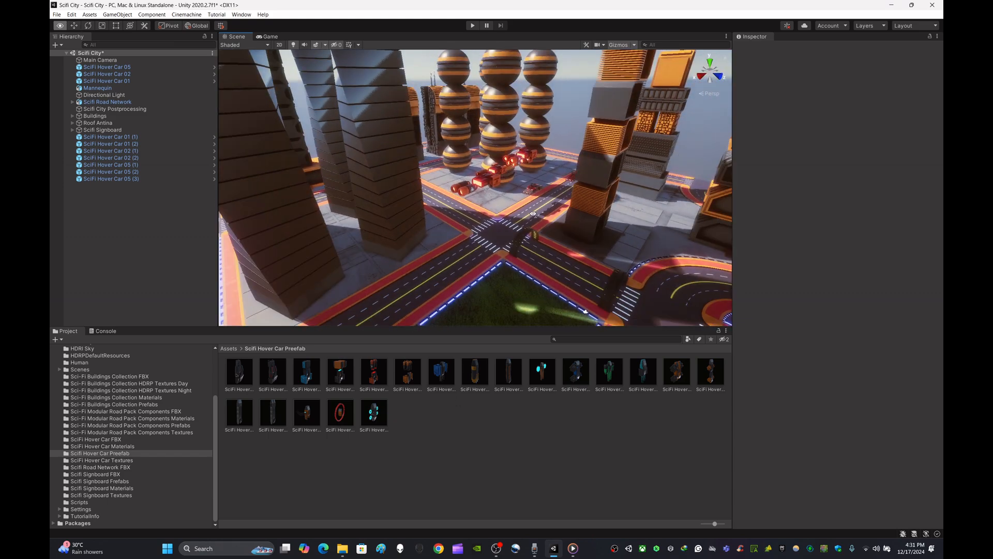
right_drag(533, 214, 579, 197)
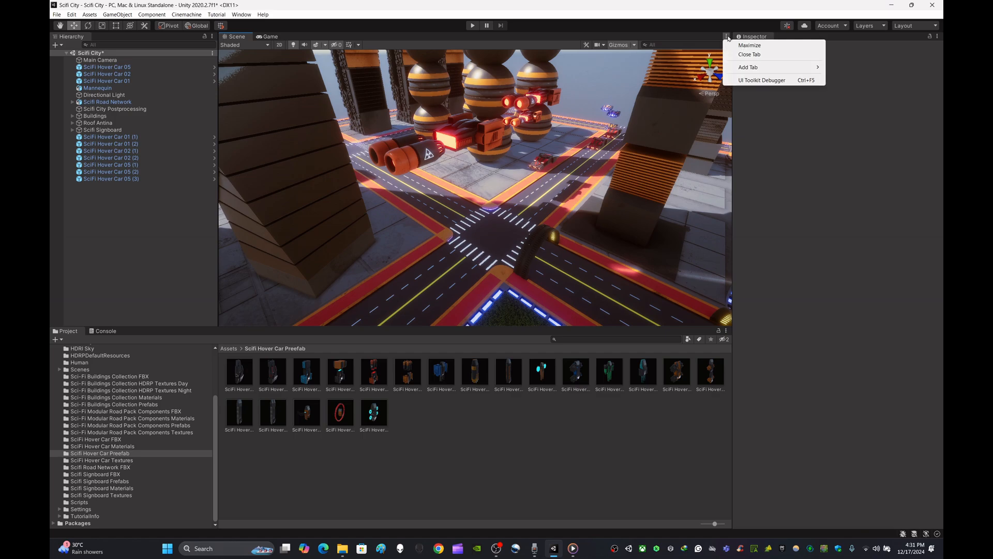
click(749, 45)
right_drag(664, 96, 660, 295)
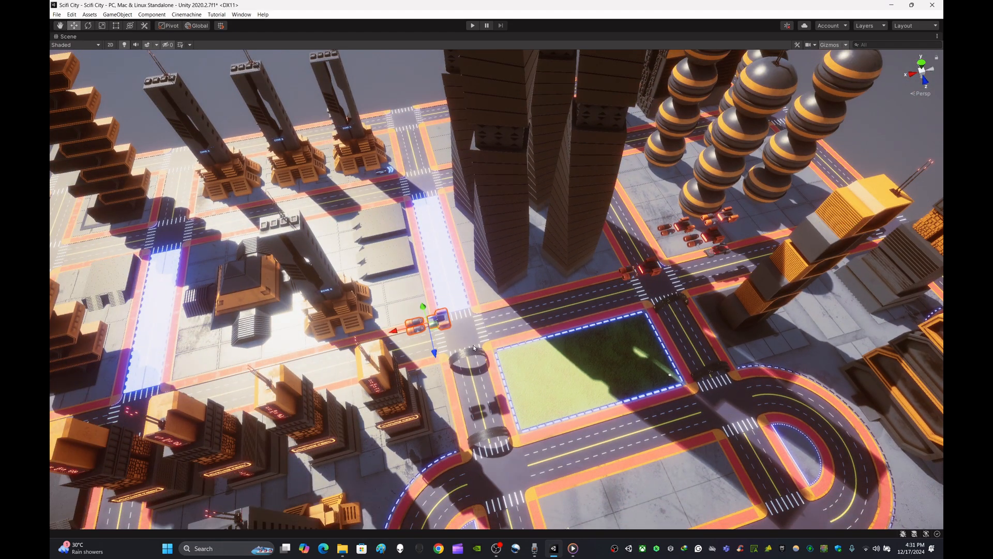
right_drag(473, 348, 509, 333)
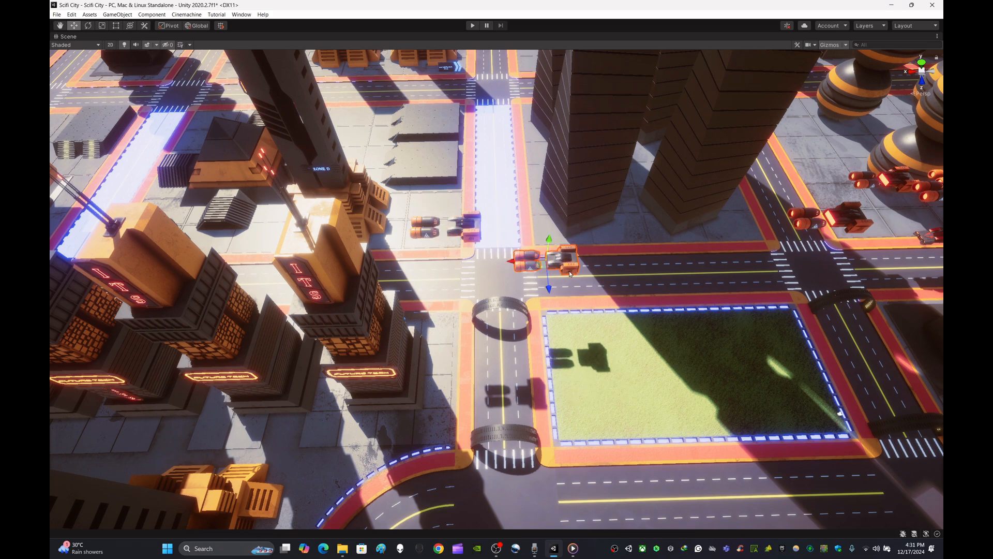
right_drag(569, 274, 624, 284)
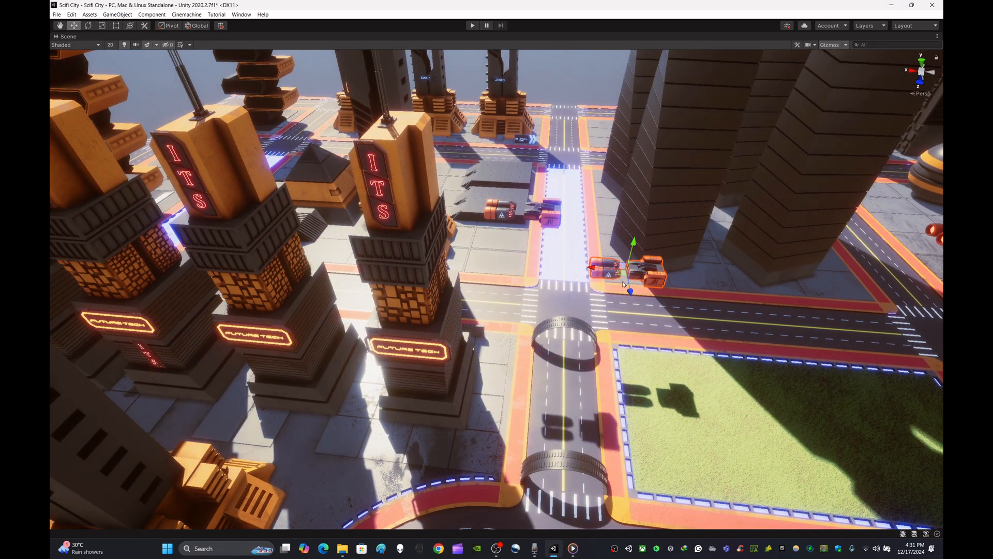
right_drag(309, 250, 477, 293)
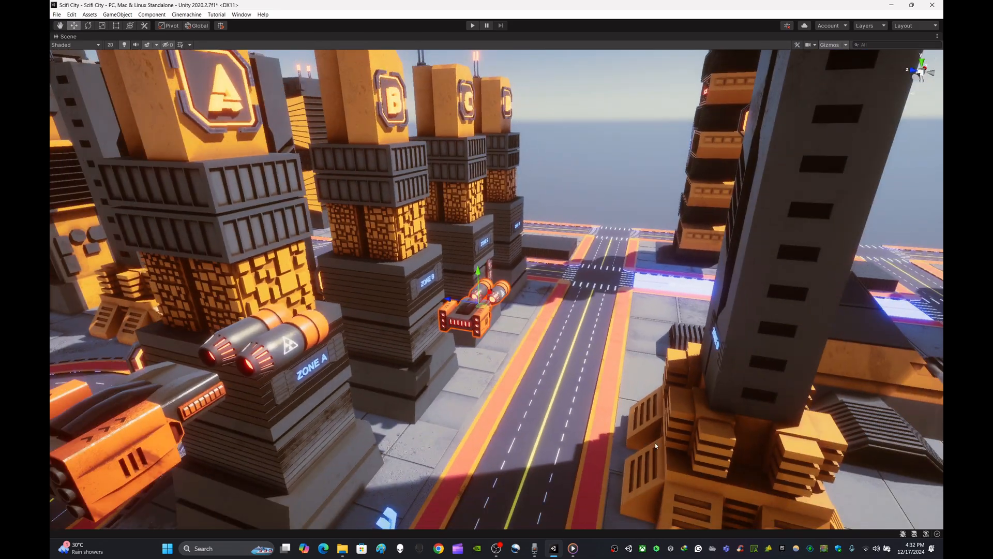
Restore the full editor layout and place the SciFi Hover Car 06 prefab on the road beside the Zone A building.
click(936, 36)
click(868, 46)
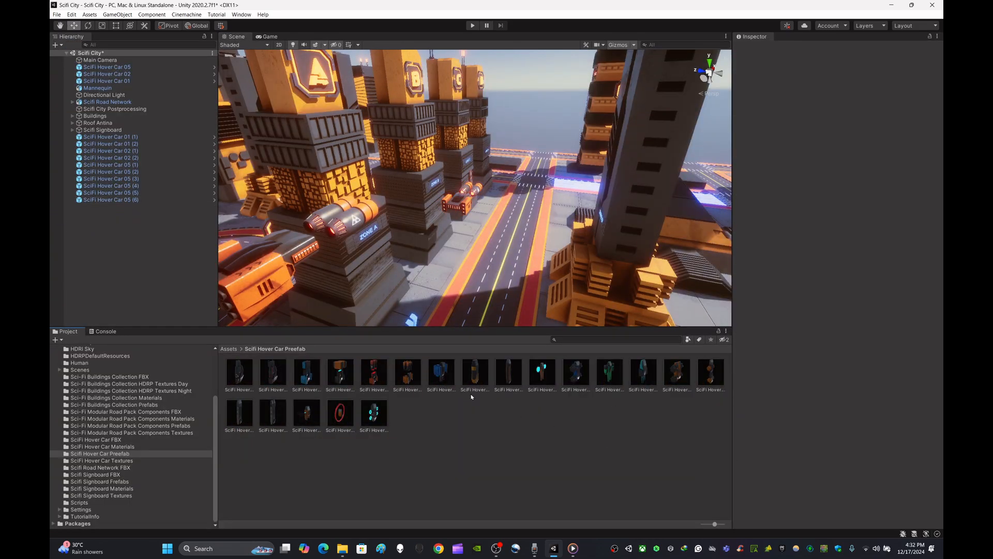
click(441, 375)
click(409, 377)
drag(413, 378, 515, 264)
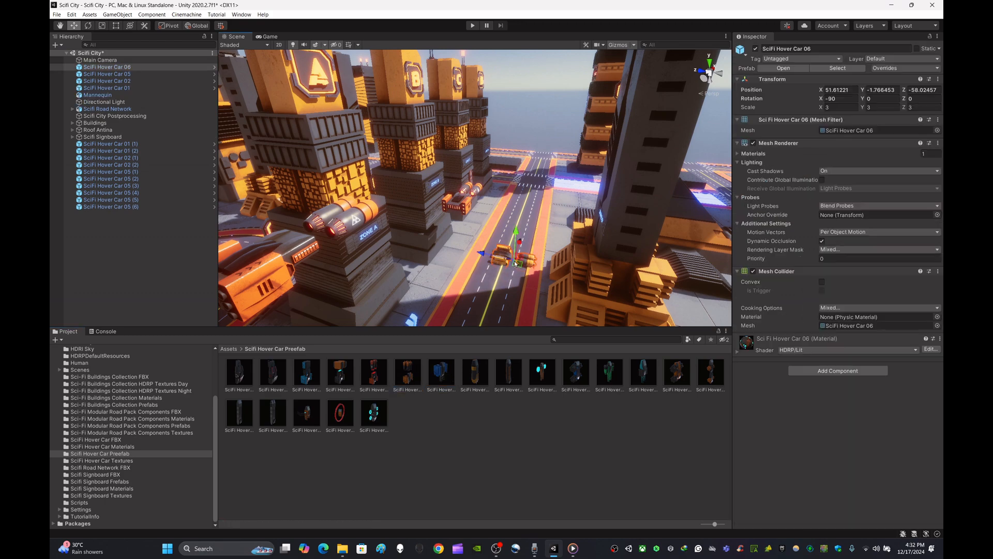
Raise SciFi Hover Car 06 to about Y 18.08 and set its Z rotation to 90.
scroll(551, 166, up, 5)
alt+drag(551, 165, 485, 259)
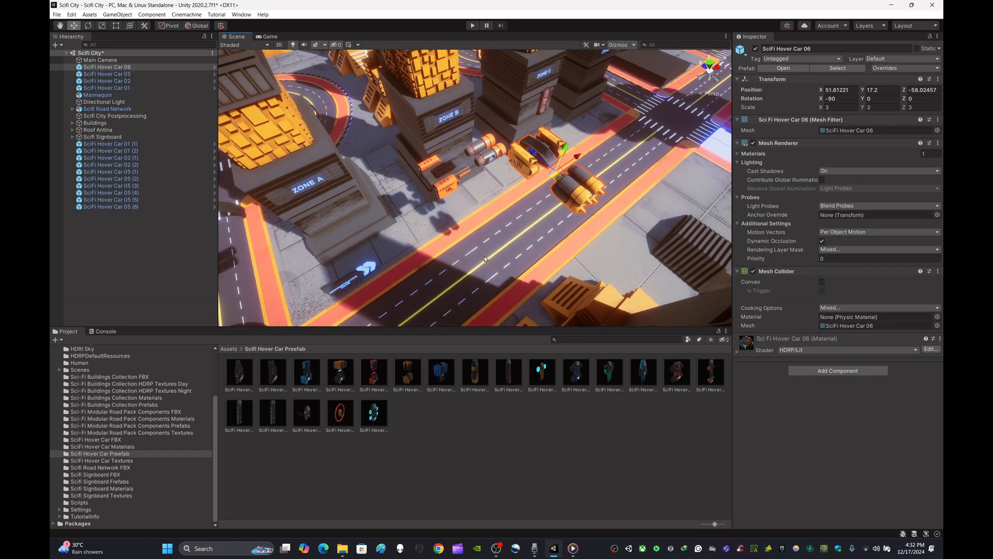
key(ctrl+z)
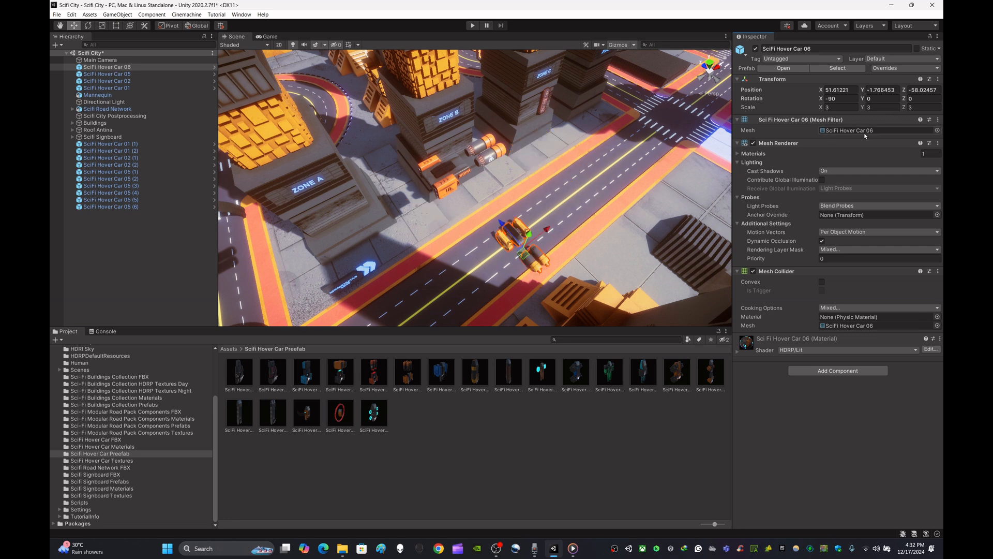
drag(528, 234, 701, 126)
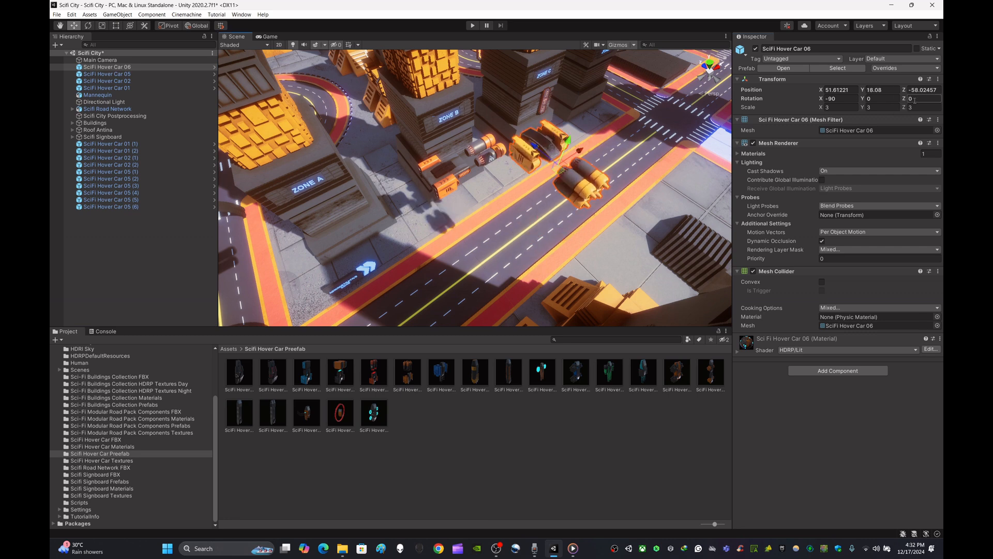
text(-90)
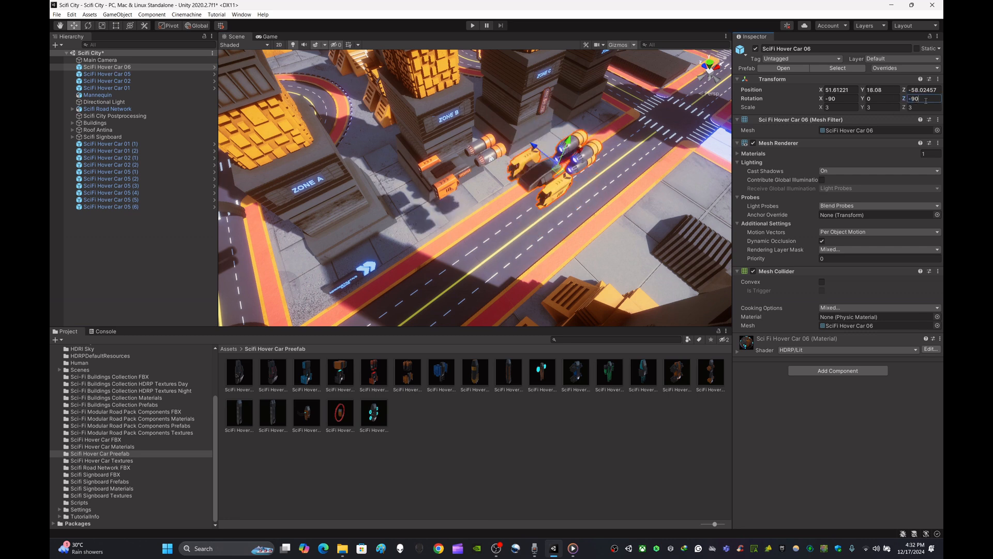
text(90)
Move SciFi Hover Car 06 to about Z -60.87 and place a duplicate farther along the road at about X 68.57.
drag(535, 147, 481, 202)
click(564, 176)
click(579, 196)
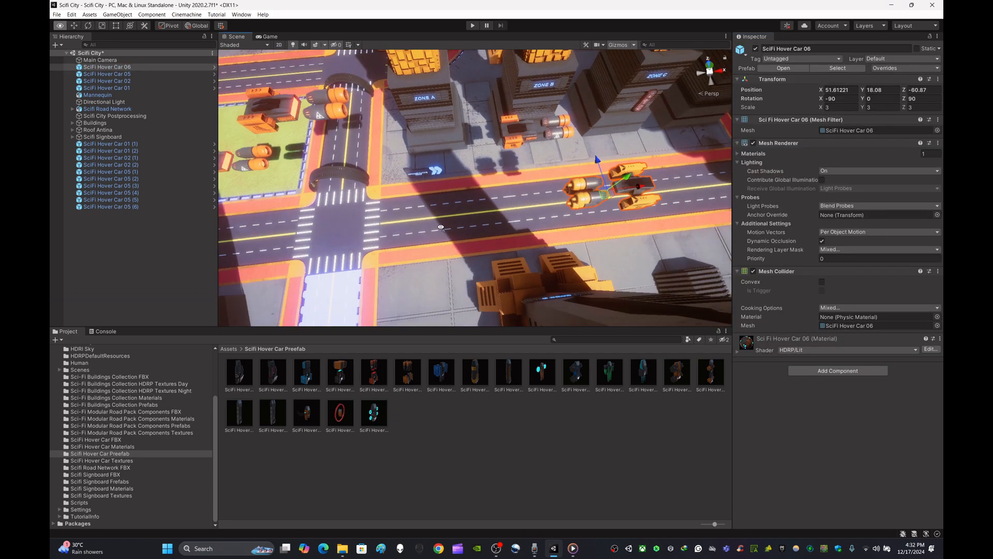
middle_drag(590, 210, 507, 212)
scroll(507, 213, down, 5)
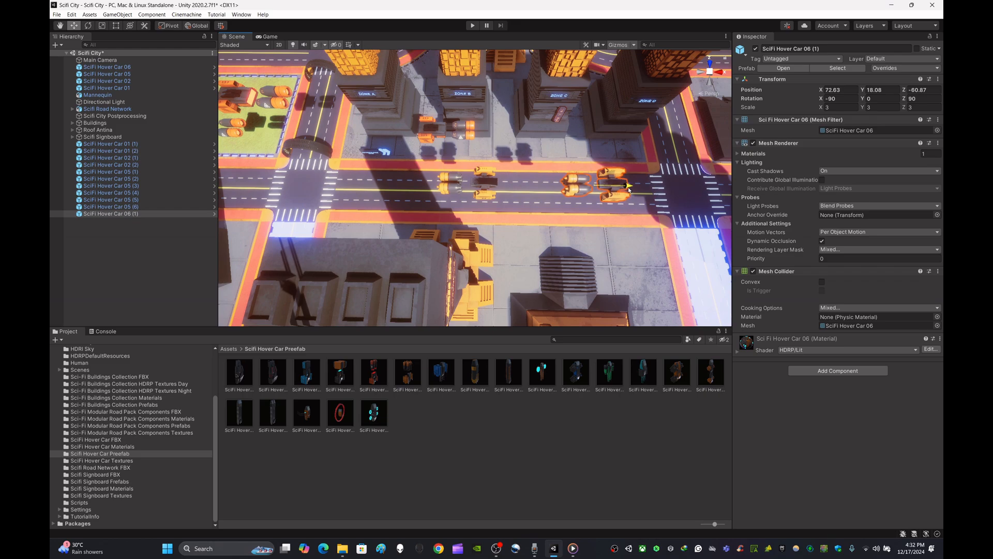
drag(629, 189, 619, 190)
Duplicate the forward SciFi Hover Car 06 twice more, raising the copies above the road to about Y 27.44.
alt+drag(617, 190, 436, 71)
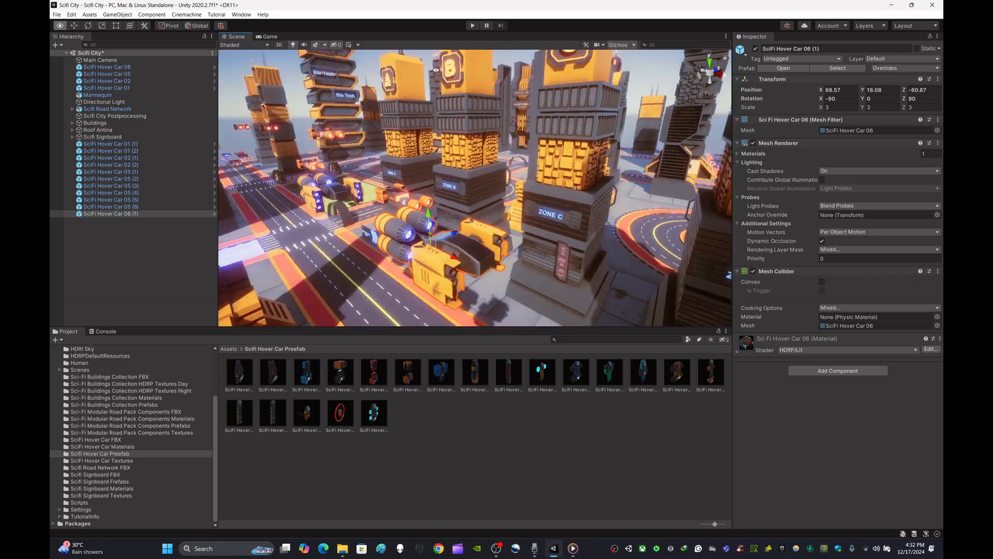
scroll(466, 119, down, 6)
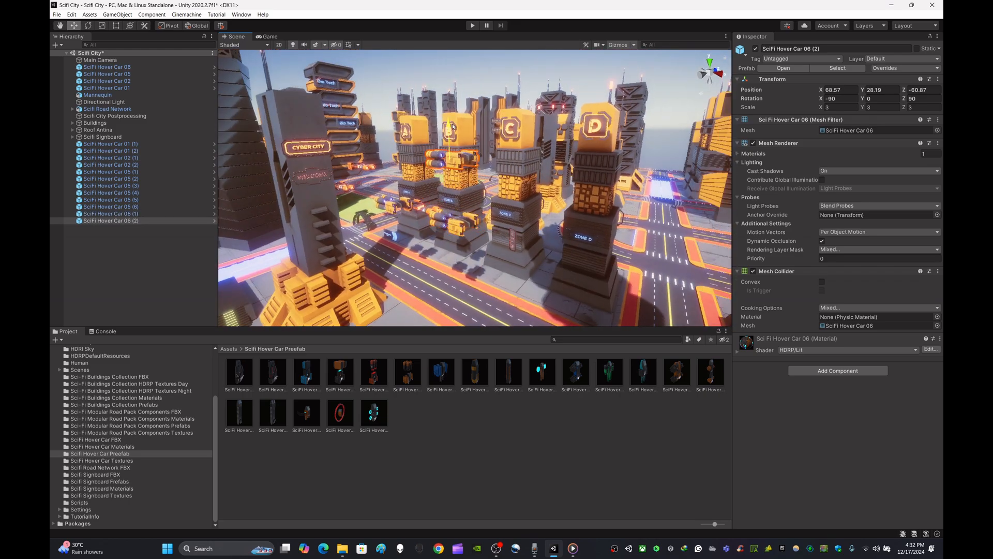
alt+drag(474, 148, 542, 199)
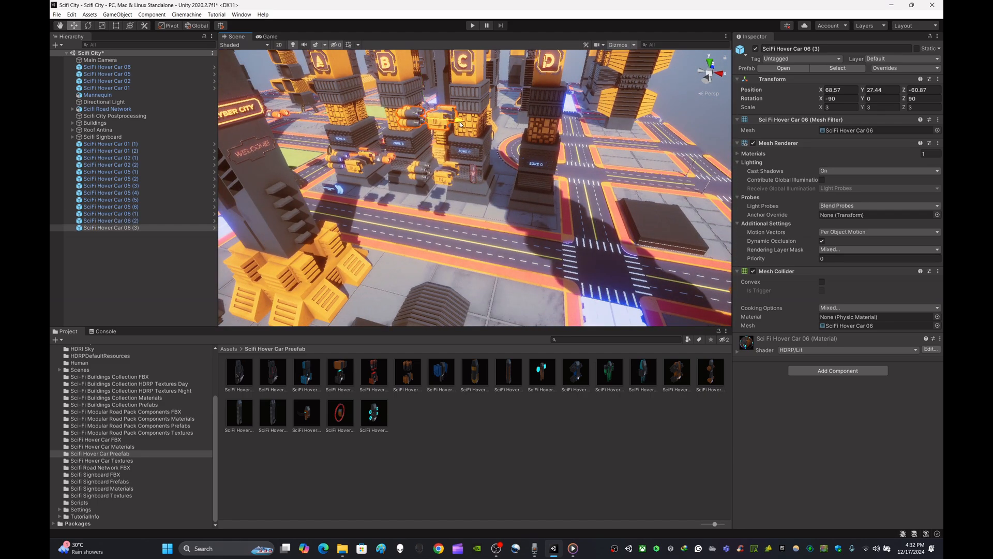
Place a SciFi Hover Car 06 on the dark stepped platform beside the road intersection and adjust its height above it.
right_drag(547, 150, 528, 170)
key(s)
click(488, 447)
key(w)
right_drag(497, 222, 424, 267)
click(413, 376)
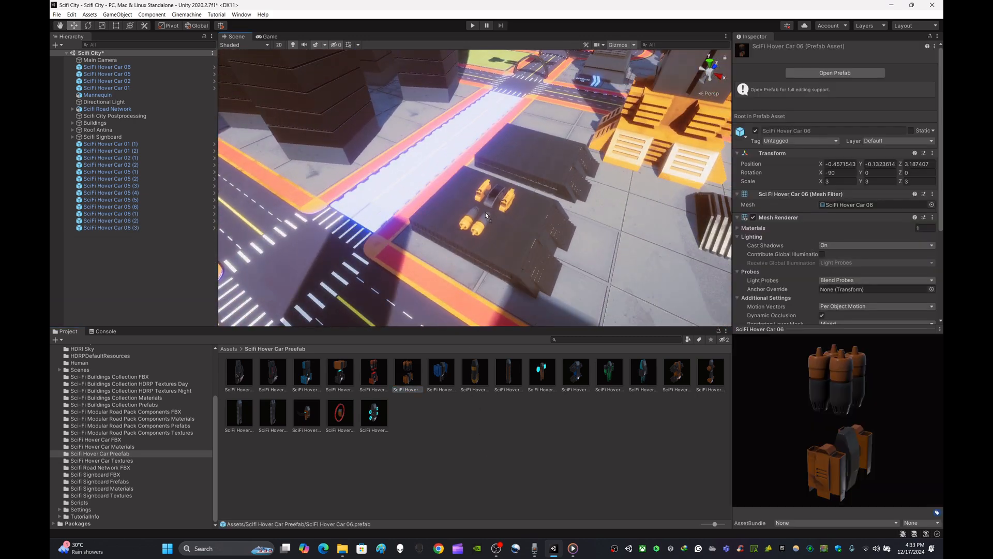
drag(486, 215, 485, 213)
drag(485, 168, 484, 171)
key(w)
right_drag(549, 228, 464, 205)
key(s)
drag(511, 128, 511, 134)
Place a SciFi Hover Car 05 on the dark platform next to the Hover Car 06 and raise it above the surface.
right_drag(492, 209, 584, 223)
key(a)
click(376, 381)
drag(588, 191, 597, 163)
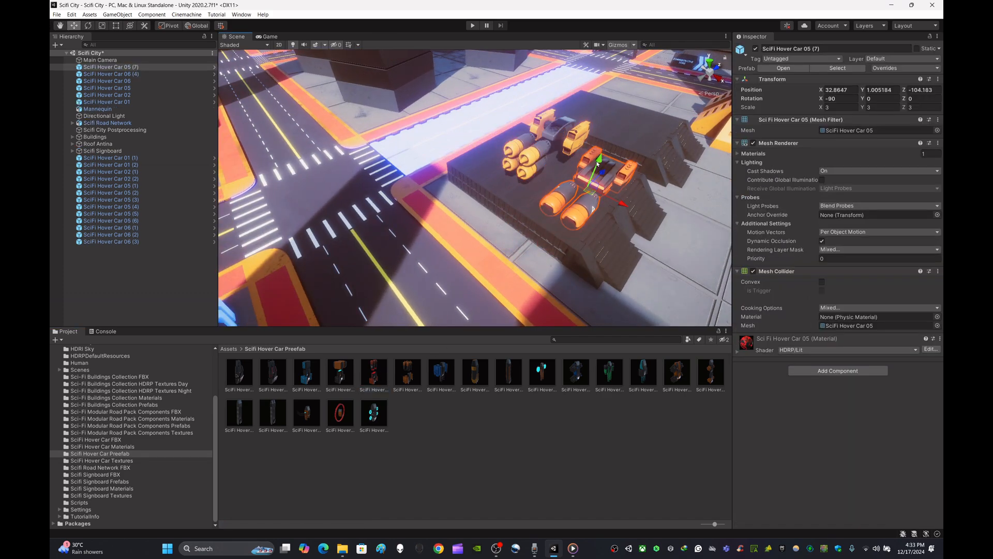
click(539, 425)
right_drag(543, 295, 423, 219)
key(d)
drag(426, 285, 474, 183)
key(Delete)
Place a SciFi Hover Car 04 over the same dark platform and adjust its height near the other parked cars.
key(d)
right_drag(533, 178, 491, 135)
key(w)
key(s)
drag(514, 95, 515, 118)
click(538, 424)
Place SciFi Hover Car 13 above the bright road near Zone D at about Y 13.59 and scale it to 3 on all axes.
key(s)
right_drag(585, 200, 450, 198)
key(d)
key(w)
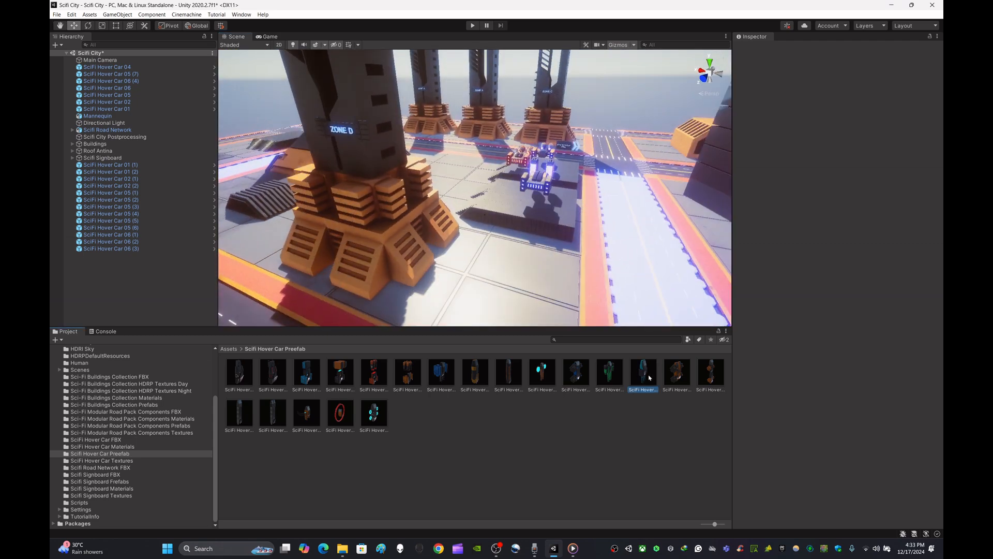
drag(649, 378, 626, 238)
drag(655, 102, 656, 98)
right_drag(656, 98, 635, 221)
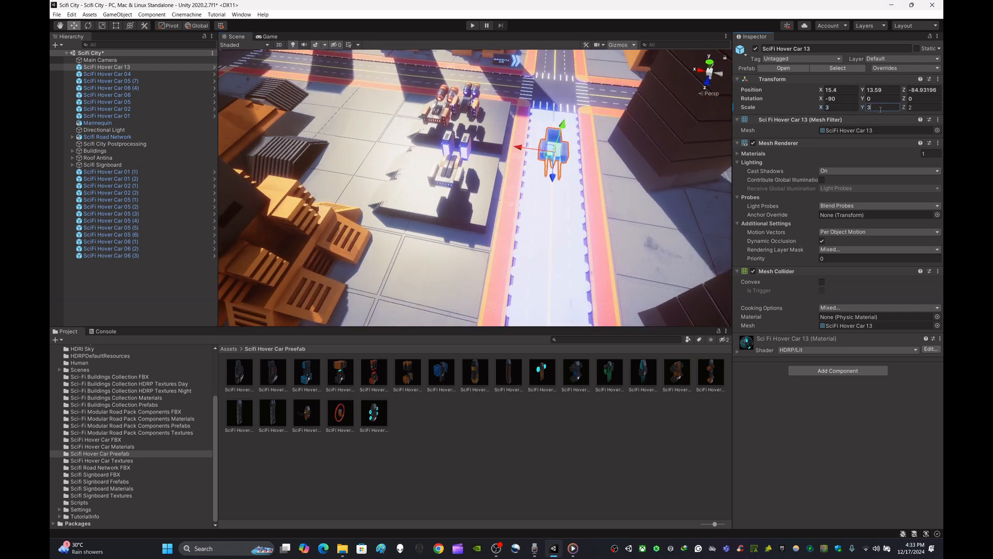
right_drag(630, 165, 662, 152)
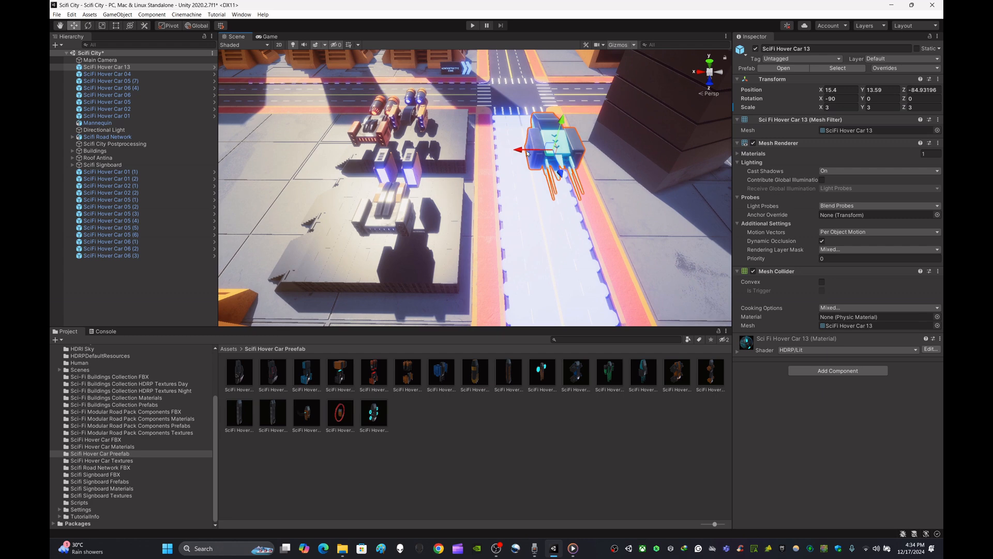
Move SciFi Hover Car 13 to about X 11.1 and duplicate it twice along the road, raising the second copy to about Y 16.43.
drag(511, 151, 510, 151)
right_drag(572, 192, 573, 193)
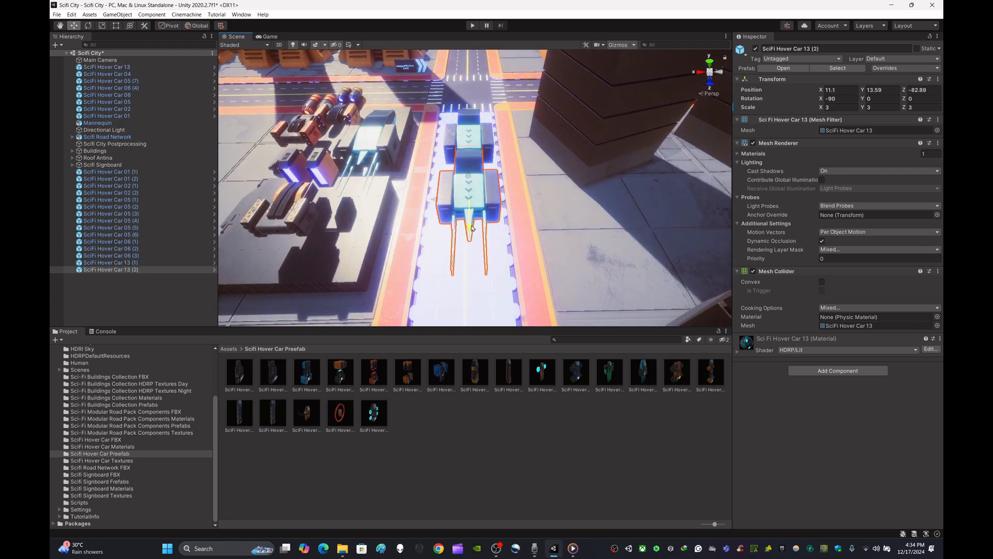
drag(472, 228, 472, 300)
right_drag(472, 300, 200, 99)
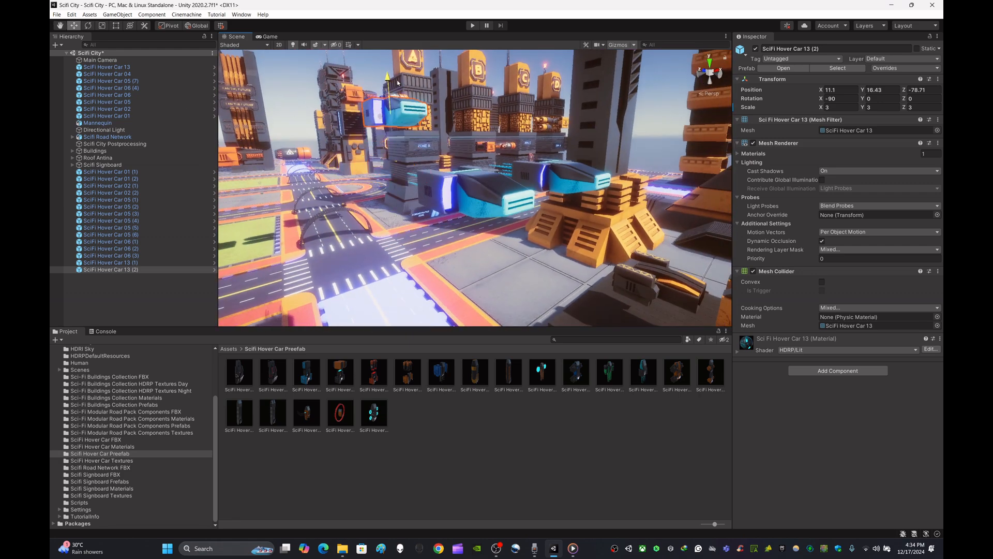
click(556, 400)
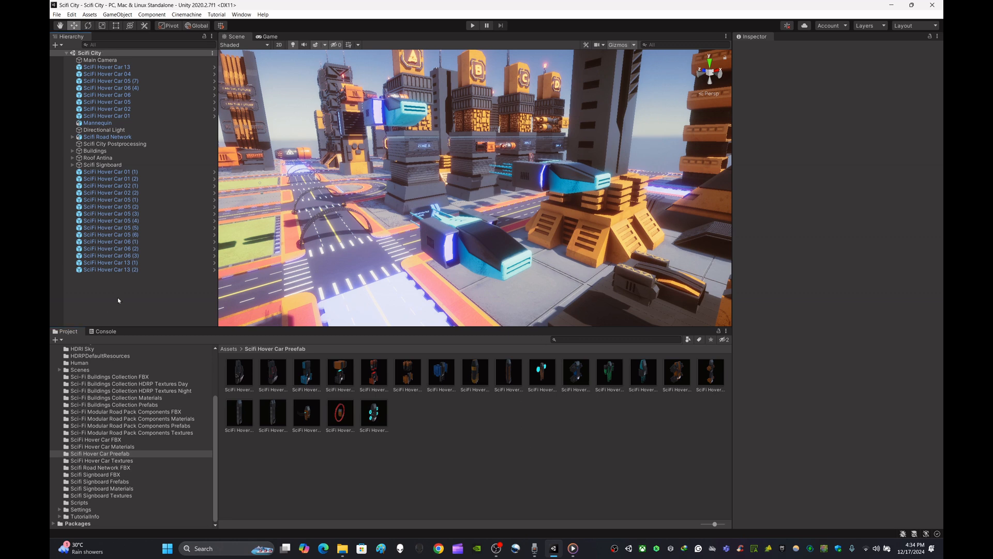
Create an empty object named Scifi Hover Car and reset its transform.
right_click(118, 300)
click(204, 324)
right_click(175, 284)
click(220, 390)
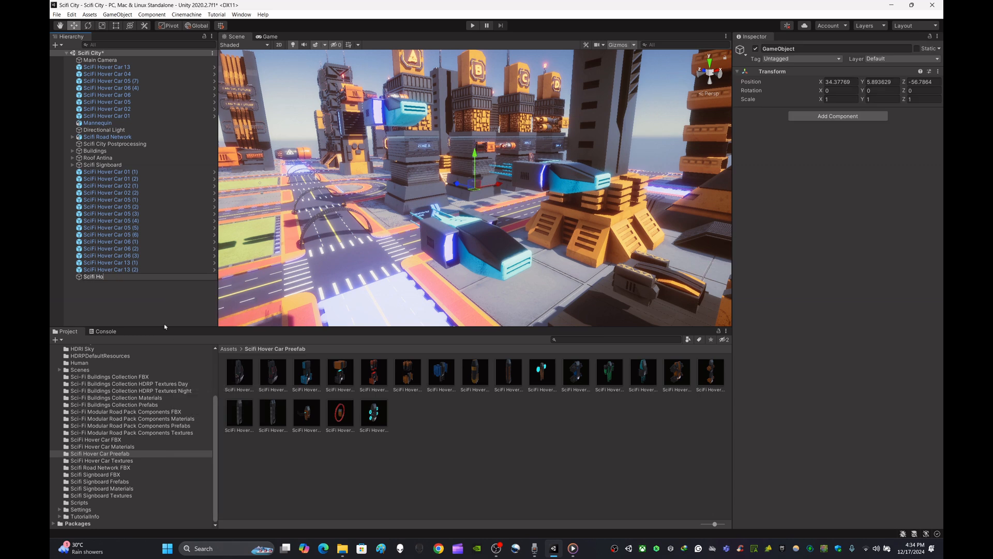
click(121, 278)
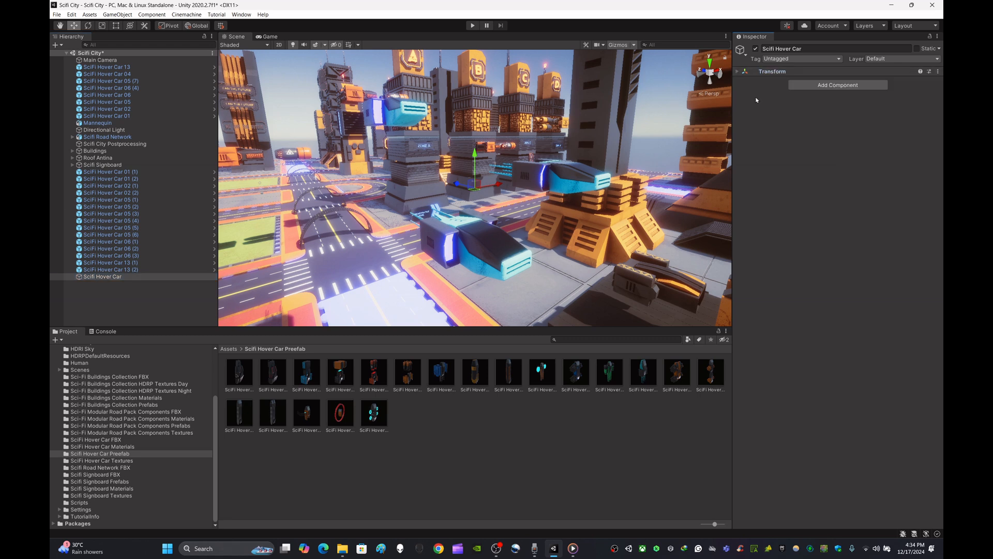
click(938, 72)
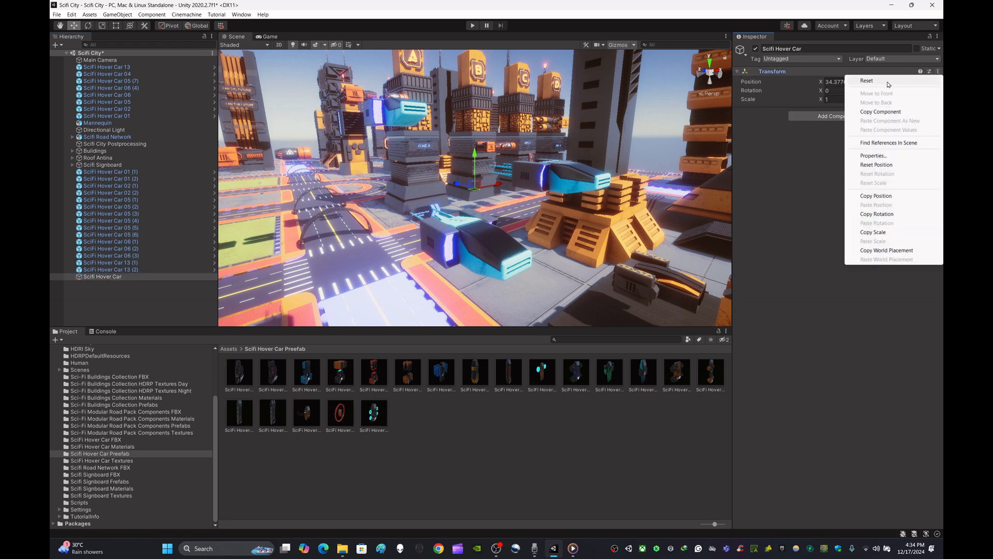
click(860, 80)
Parent all the individual hover car instances in the scene under the Scifi Hover Car object.
shift+click(134, 174)
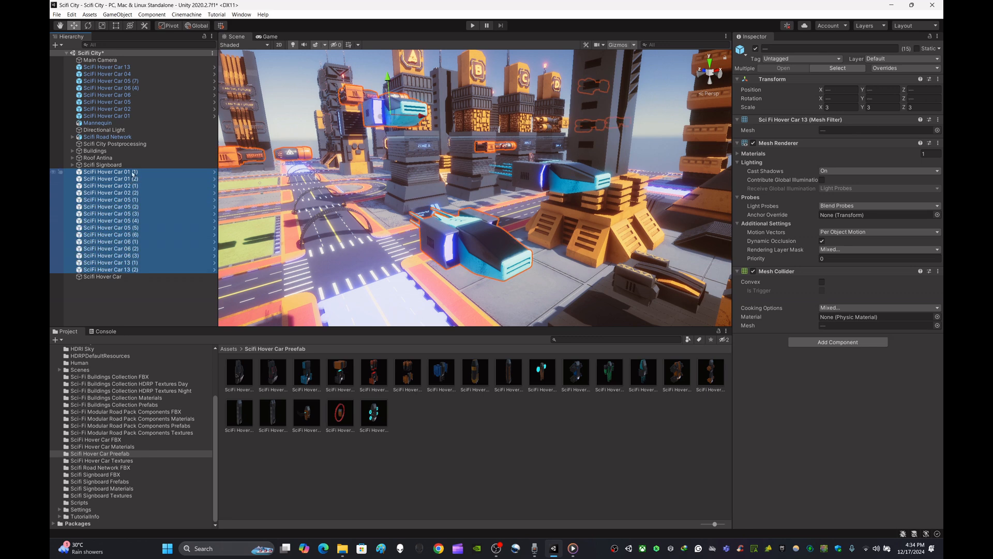
click(73, 172)
click(148, 265)
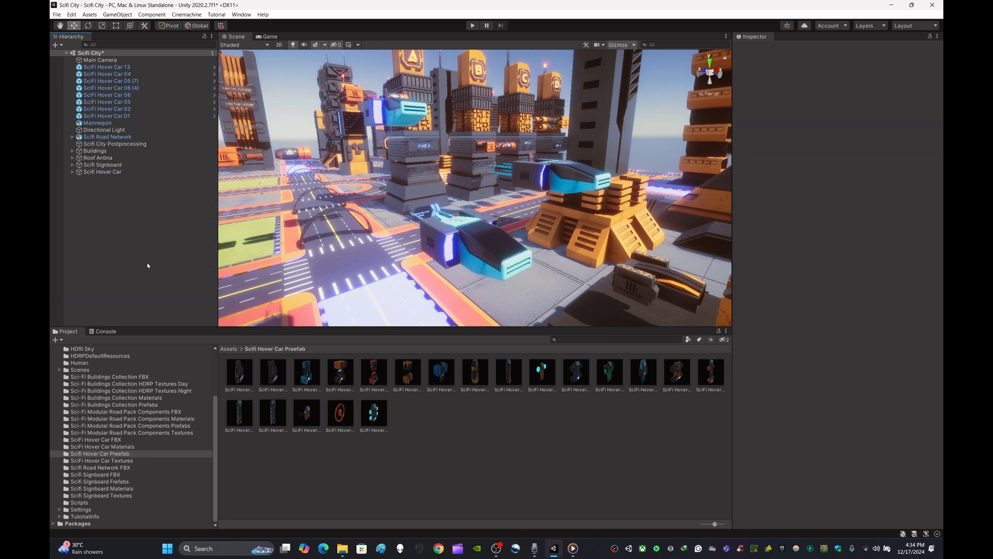
click(124, 68)
shift+click(137, 116)
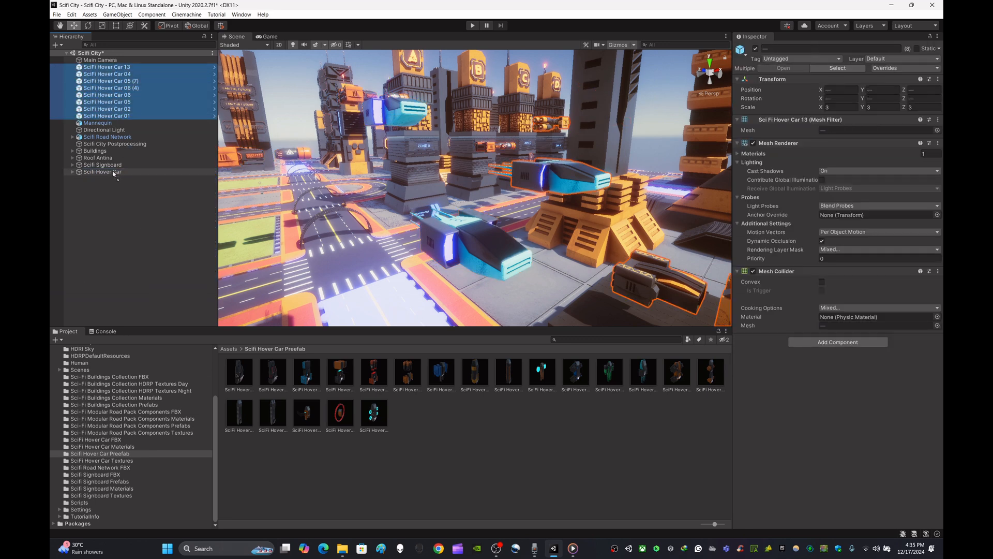
drag(113, 174, 113, 172)
click(117, 116)
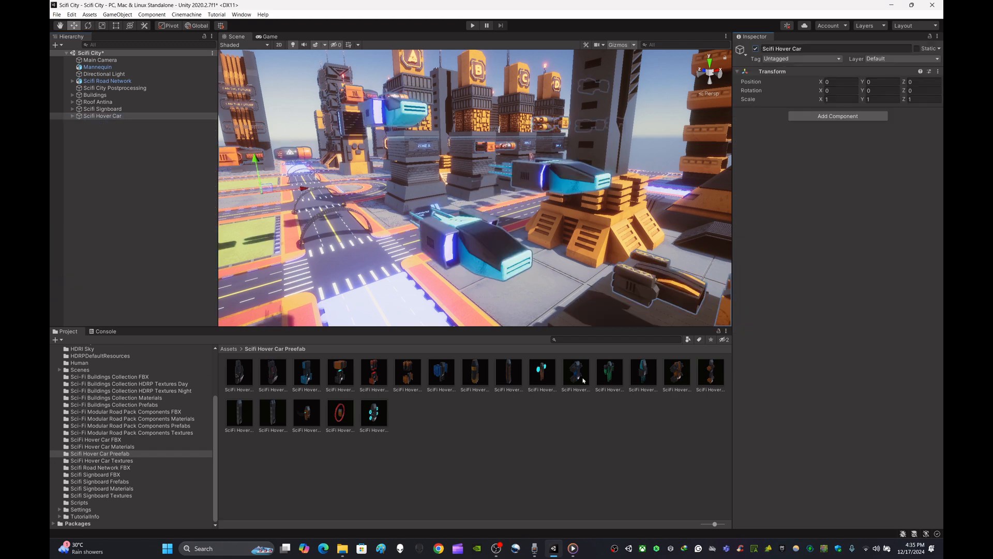
Examine the populated city in the maximized Scene view, ending with the full editor layout restored.
click(577, 269)
right_drag(583, 255, 542, 289)
click(750, 46)
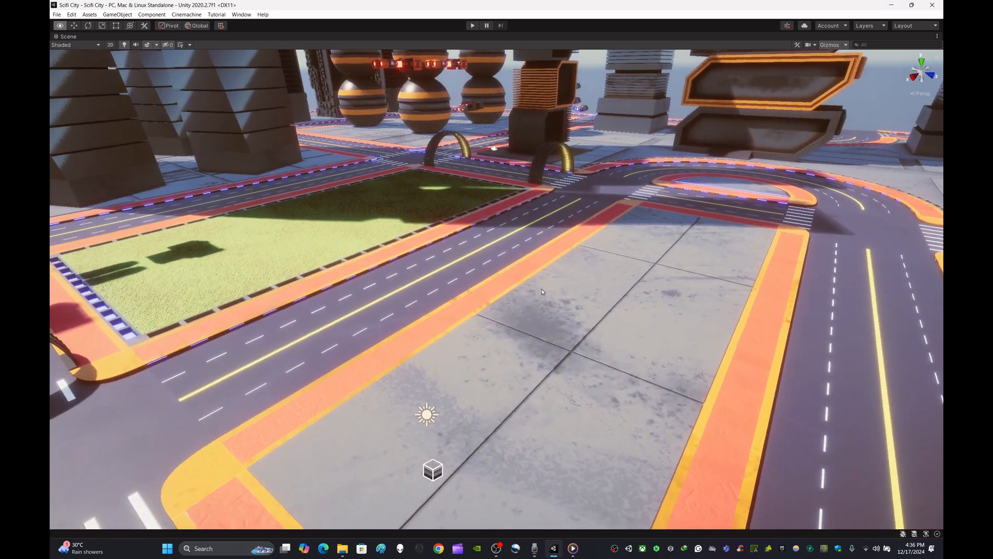
click(893, 48)
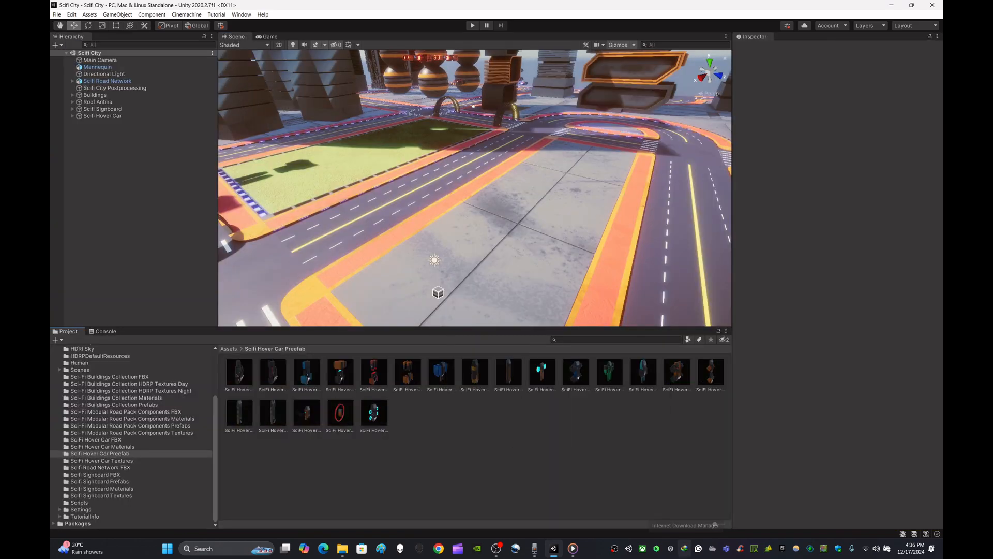
drag(585, 383, 528, 230)
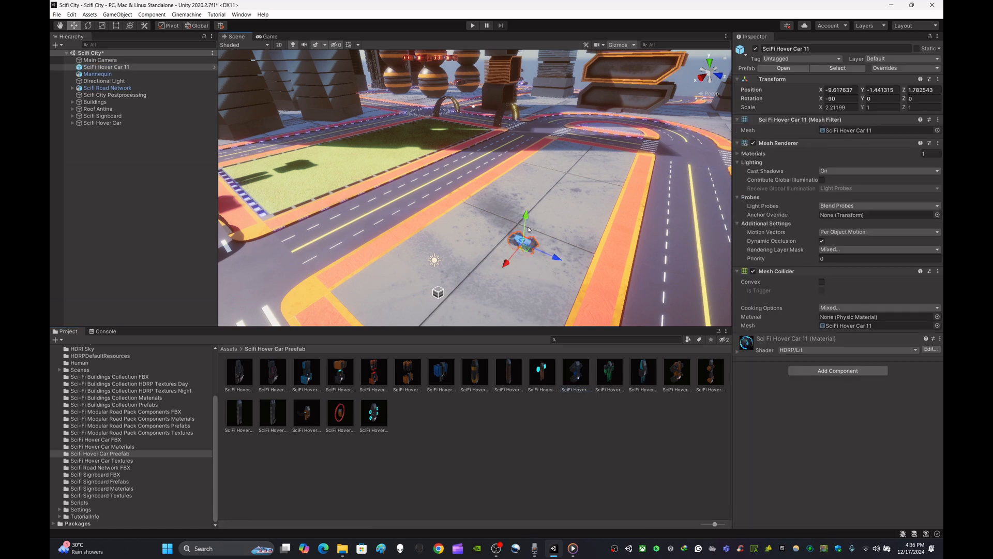
mouse_move(529, 189)
right_down()
mouse_move(558, 219)
mouse_move(536, 202)
right_up()
key(w)
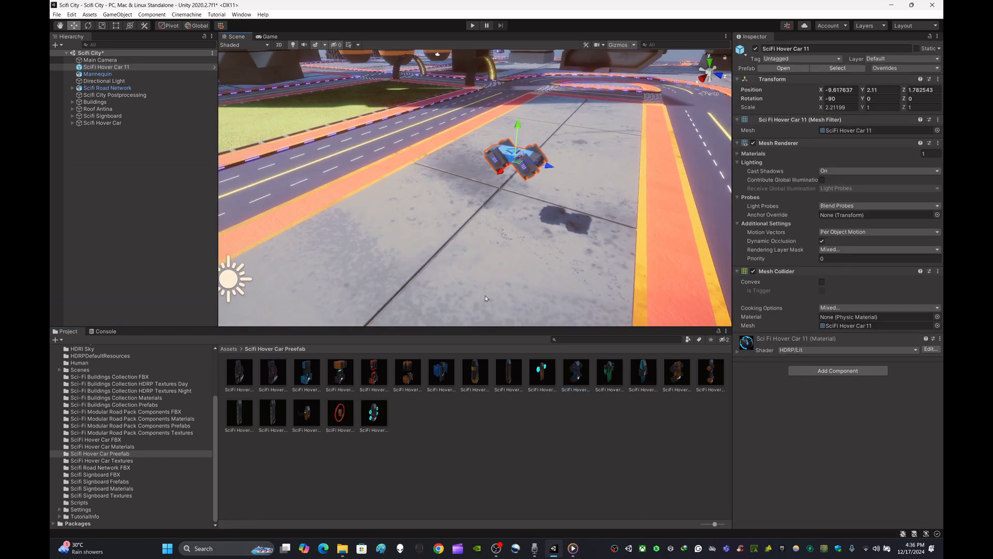
click(430, 420)
click(515, 159)
key(Delete)
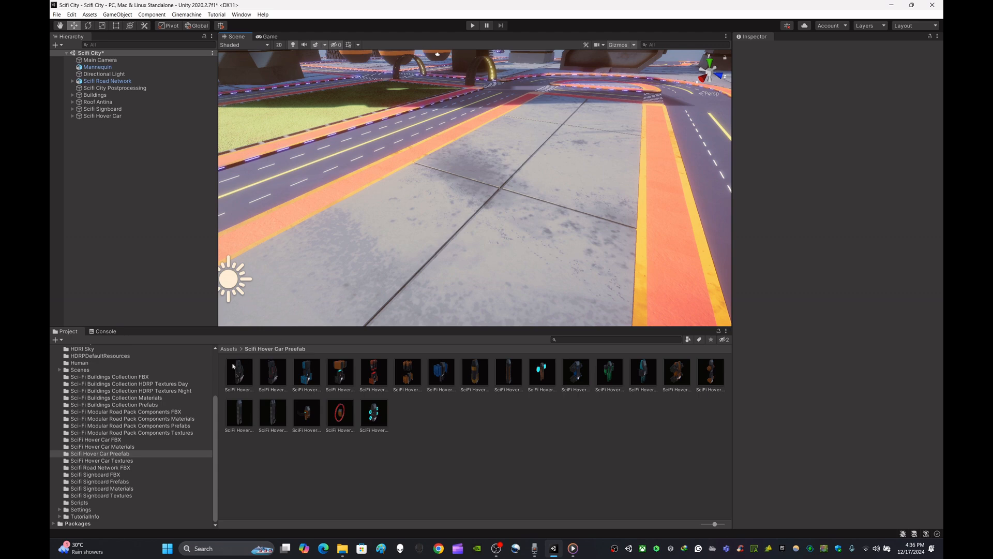
Place the Mannequin from the Human folder on the concrete block between the roads and lower it to Y -0.443.
scroll(141, 463, up, 3)
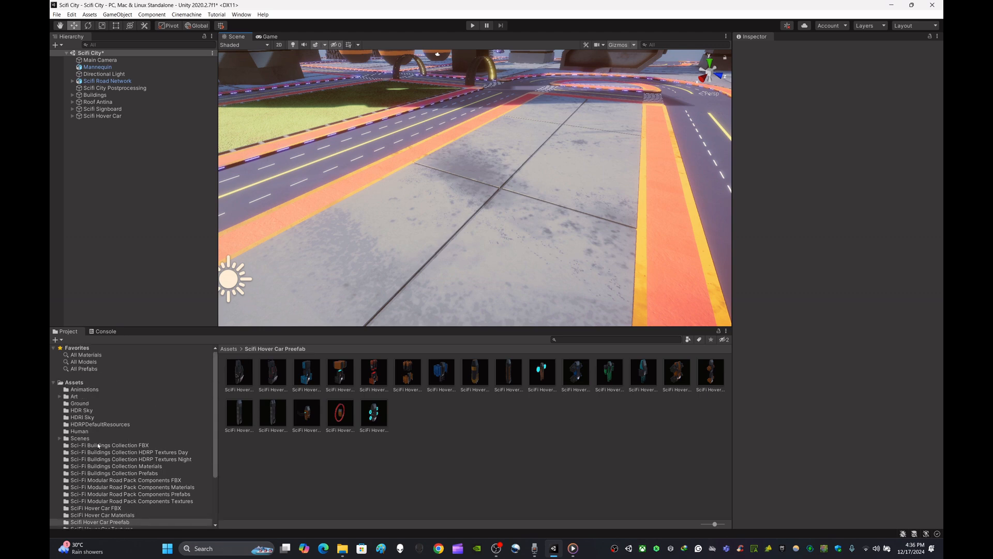
click(79, 431)
drag(354, 283, 496, 217)
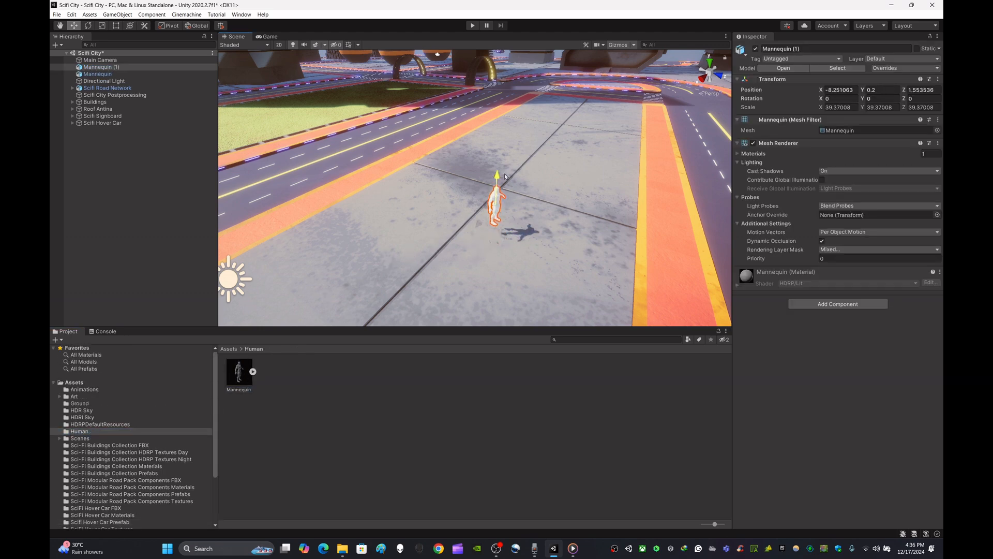
drag(505, 176, 505, 185)
key(w)
right_drag(505, 185, 520, 155)
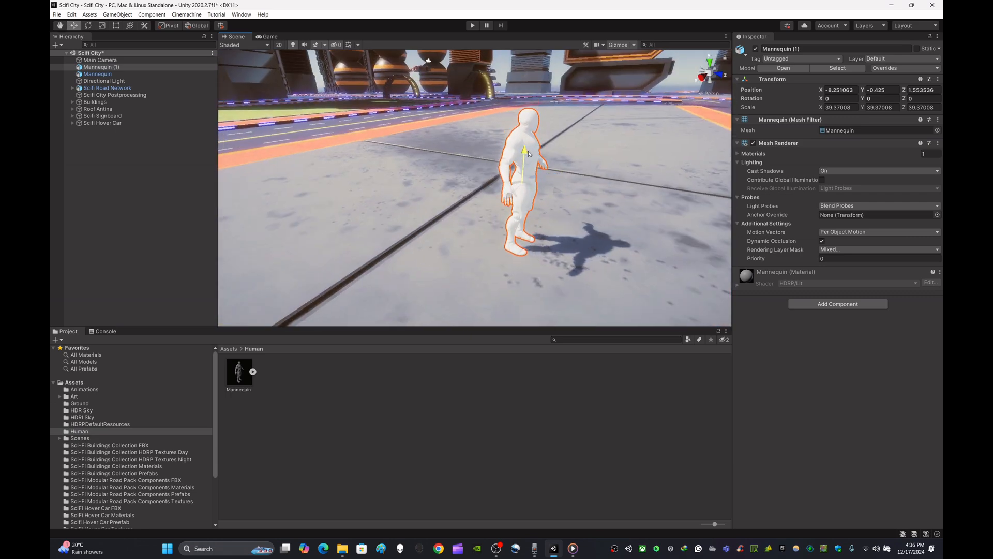
key(s)
right_drag(554, 213, 562, 227)
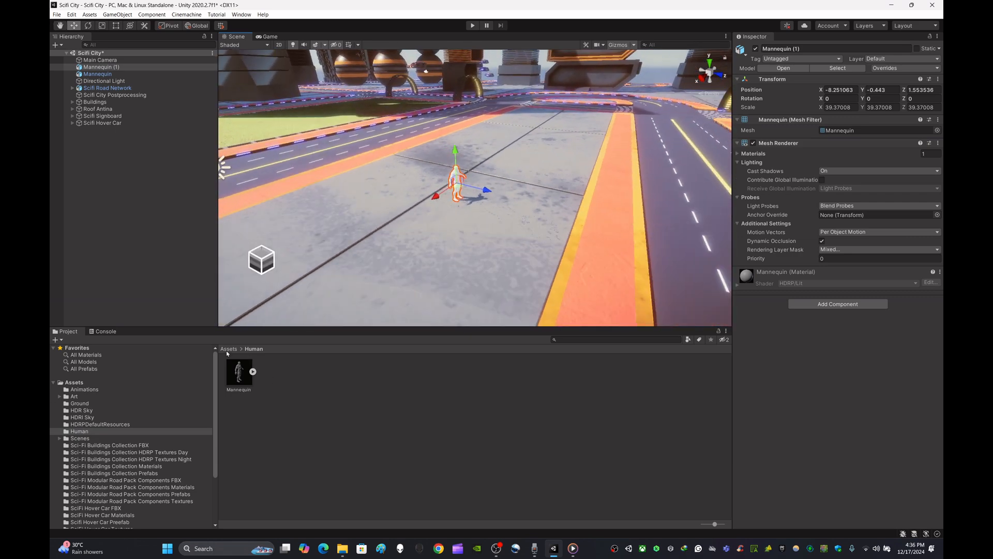
Place SciFi Hover Car 19 from the Scifi Hover Car Preefab folder beside the mannequin and raise it to Y 1.51.
click(182, 487)
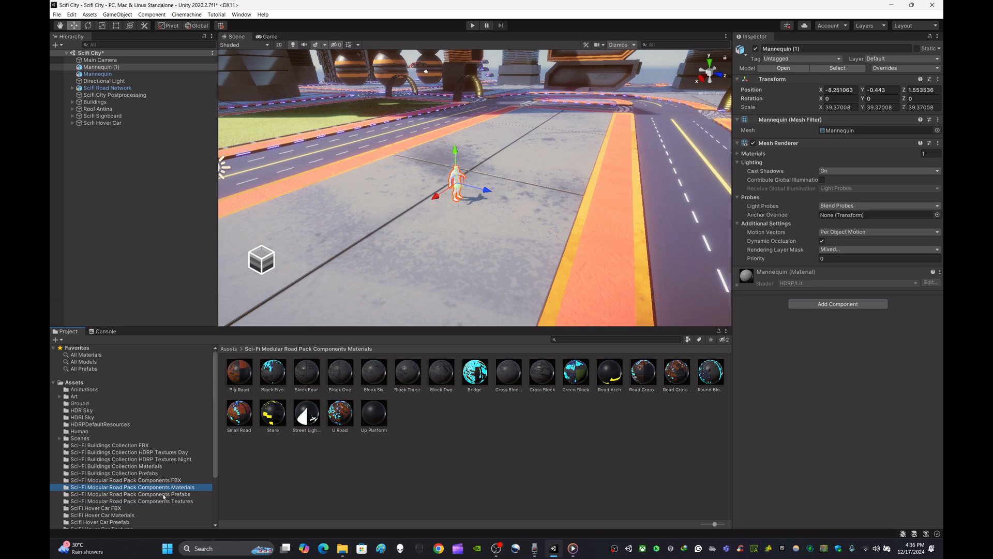
click(154, 467)
scroll(180, 484, down, 3)
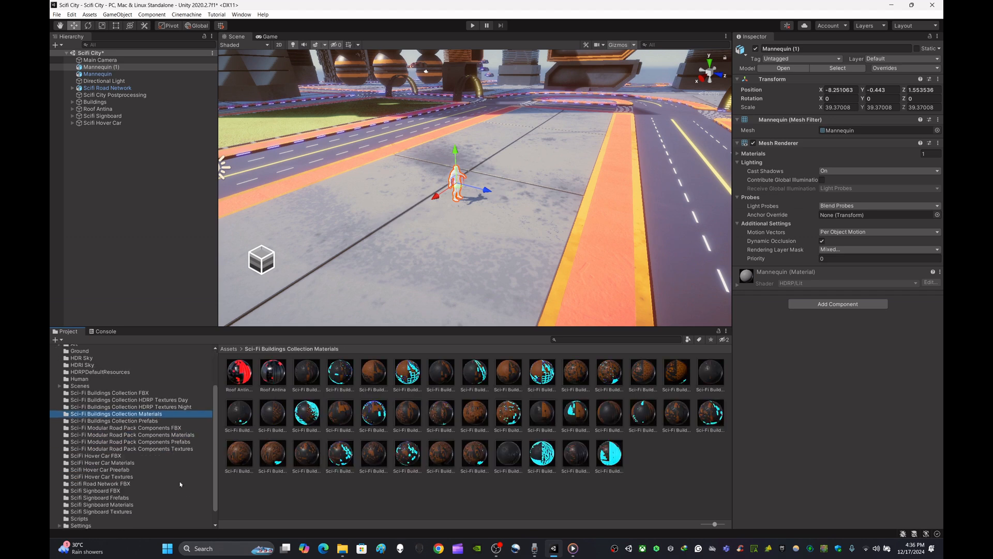
click(129, 471)
drag(339, 412, 507, 179)
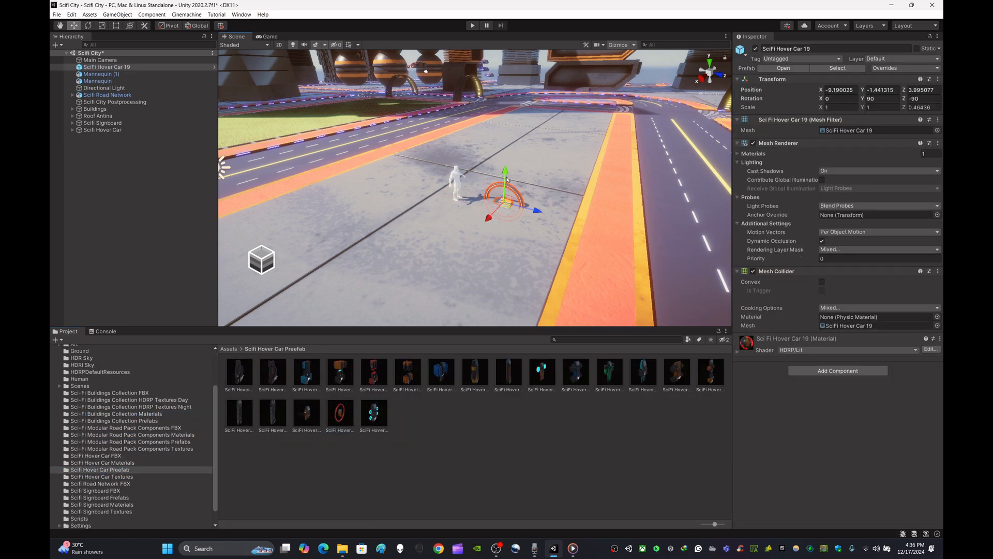
drag(536, 120, 536, 122)
scroll(537, 123, up, 3)
key(w)
mouse_move(622, 143)
right_down()
mouse_move(615, 124)
mouse_move(621, 134)
right_up()
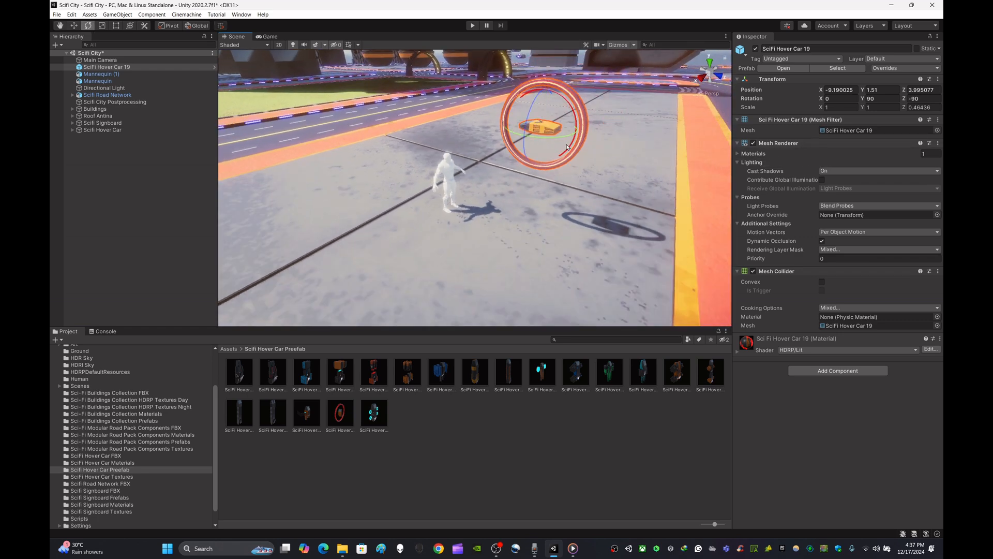
Scale SciFi Hover Car 19 up uniformly to about 7.43, 7.43, 3.45, using the mannequin as size reference.
drag(541, 129, 531, 4)
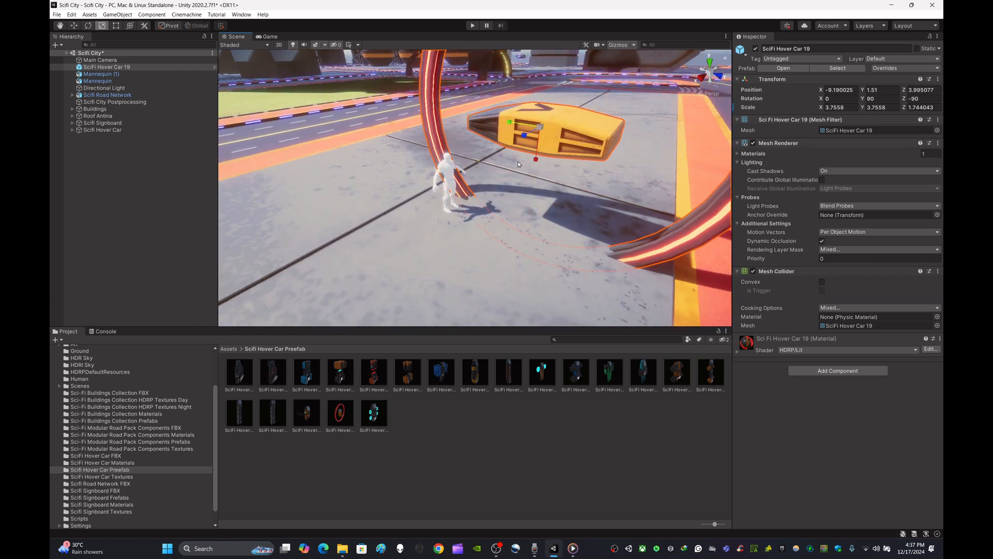
scroll(522, 179, down, 5)
drag(502, 156, 496, 115)
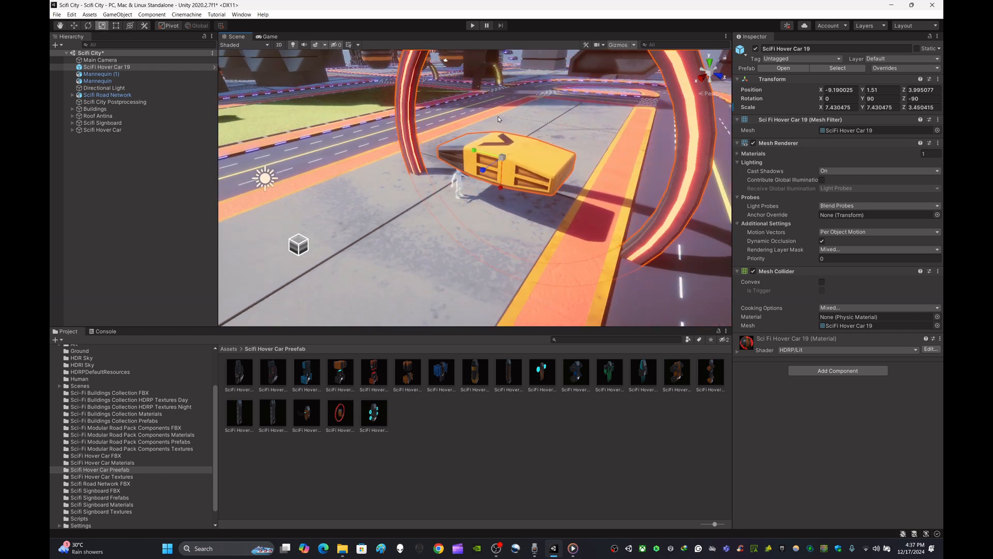
Raise SciFi Hover Car 19 high above the concrete block to about Y 32.09.
right_drag(496, 115, 587, 180)
key(w)
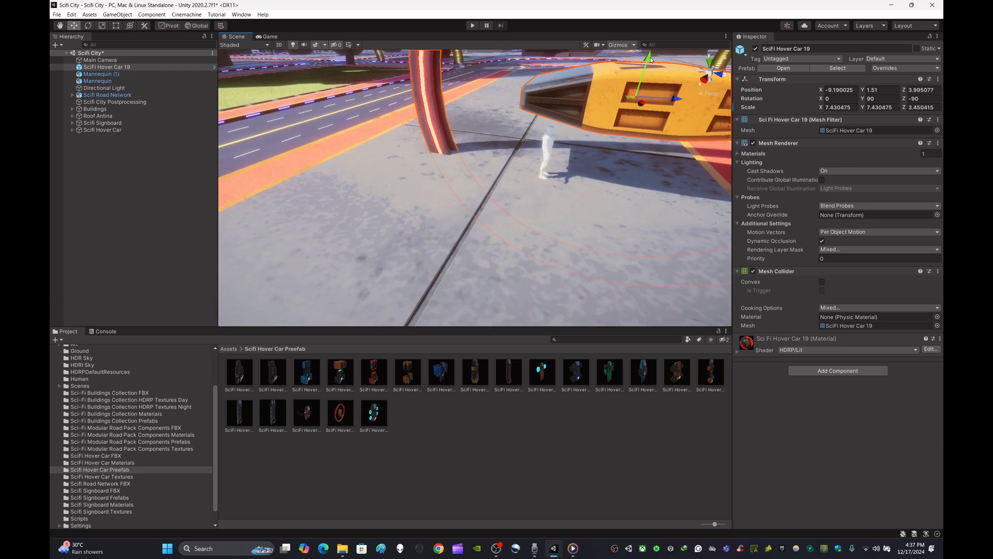
mouse_move(650, 60)
mouse_down()
mouse_move(640, 119)
mouse_move(650, 49)
mouse_up()
right_drag(595, 114, 579, 143)
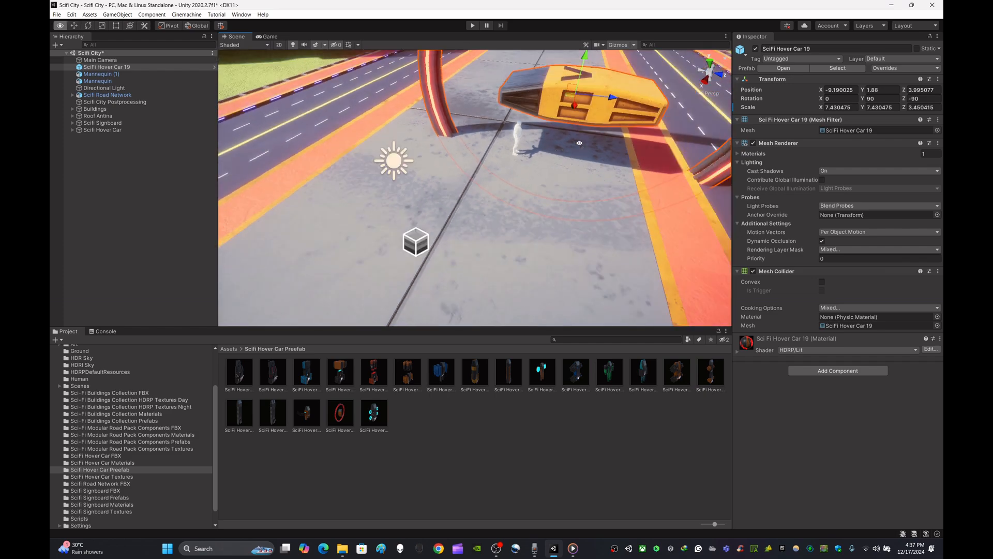
scroll(579, 143, down, 10)
click(417, 243)
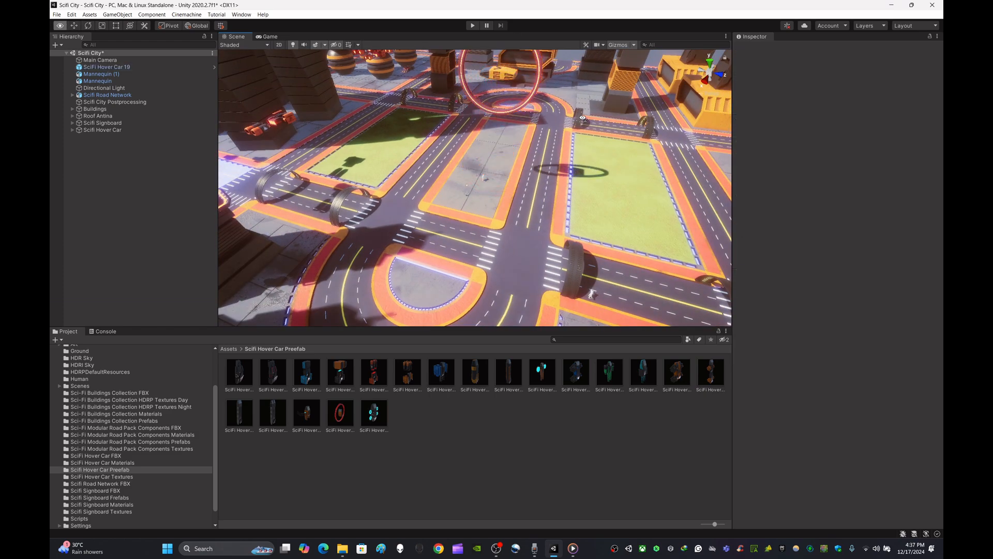
right_drag(408, 268, 448, 193)
click(448, 193)
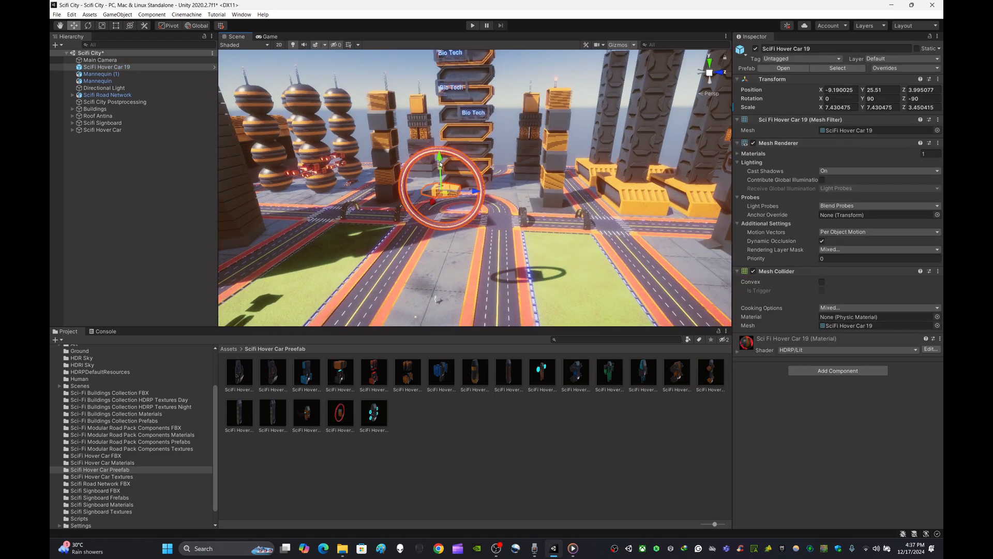
right_drag(450, 129, 476, 188)
key(w)
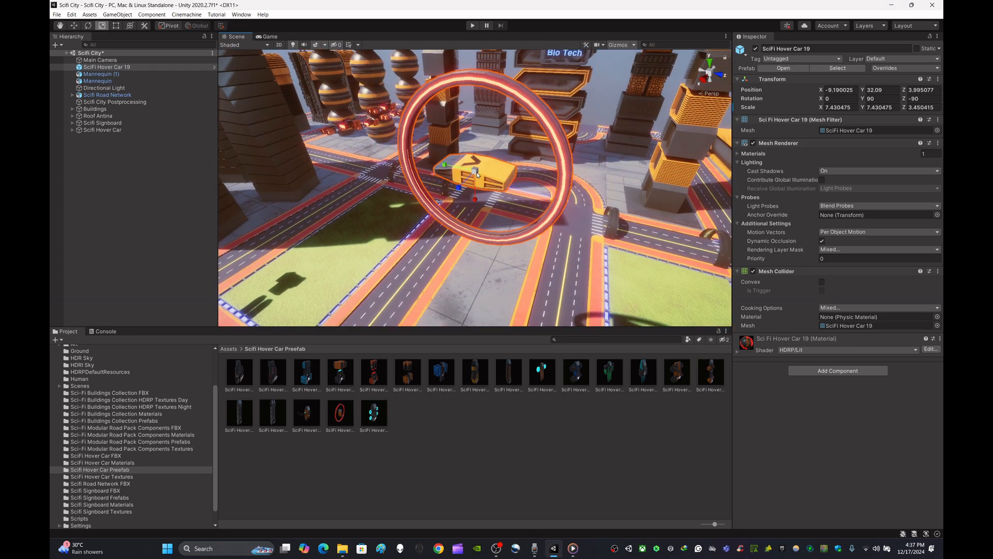
Scale SciFi Hover Car 19 up to about 8.1, 8.1, 3.76 and place duplicates at X 4.1 and X -30.6, both at Z 5.57.
drag(477, 175, 531, 185)
right_drag(531, 184, 424, 235)
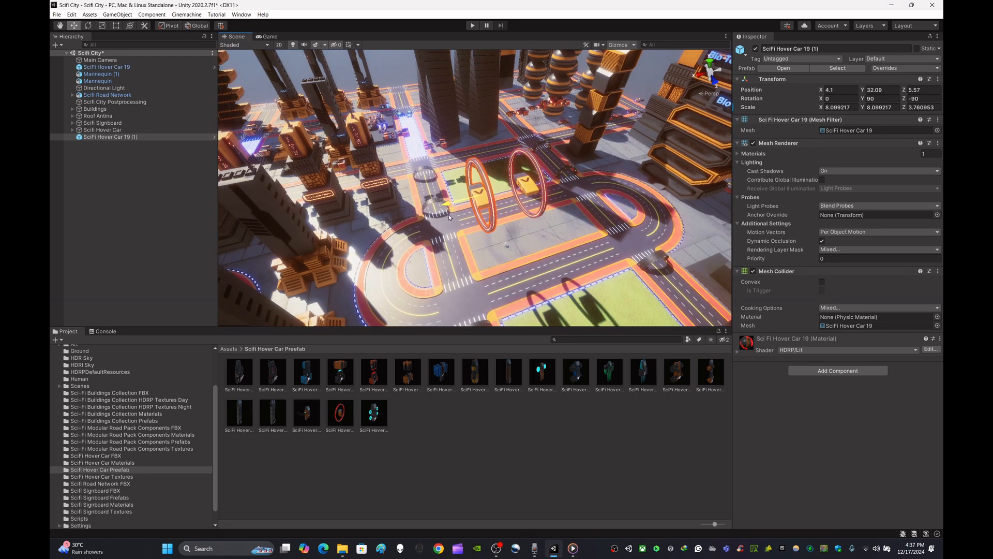
drag(520, 193, 548, 182)
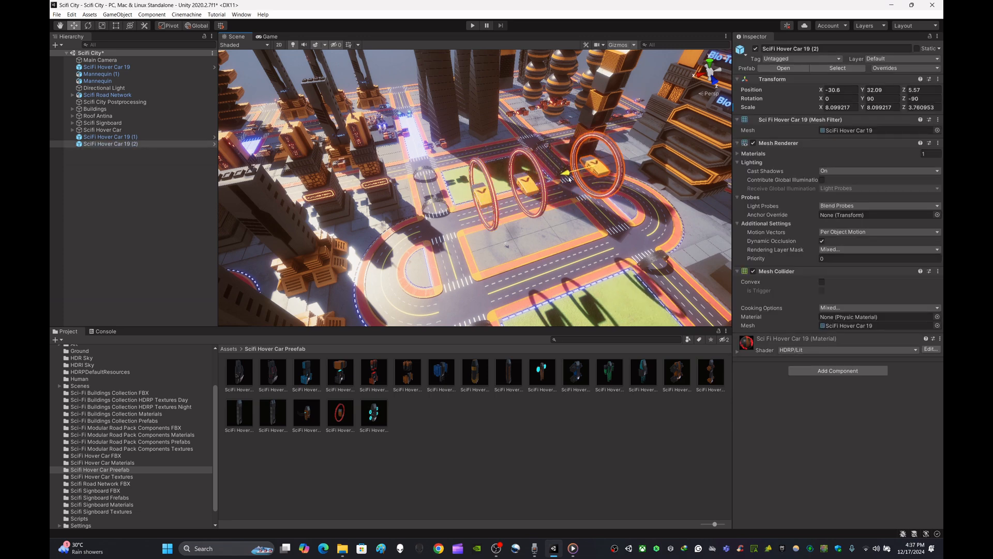
Duplicate SciFi Hover Car 19 a third time and move the copy to about Y 46.2, Z 40.
right_drag(568, 178, 503, 192)
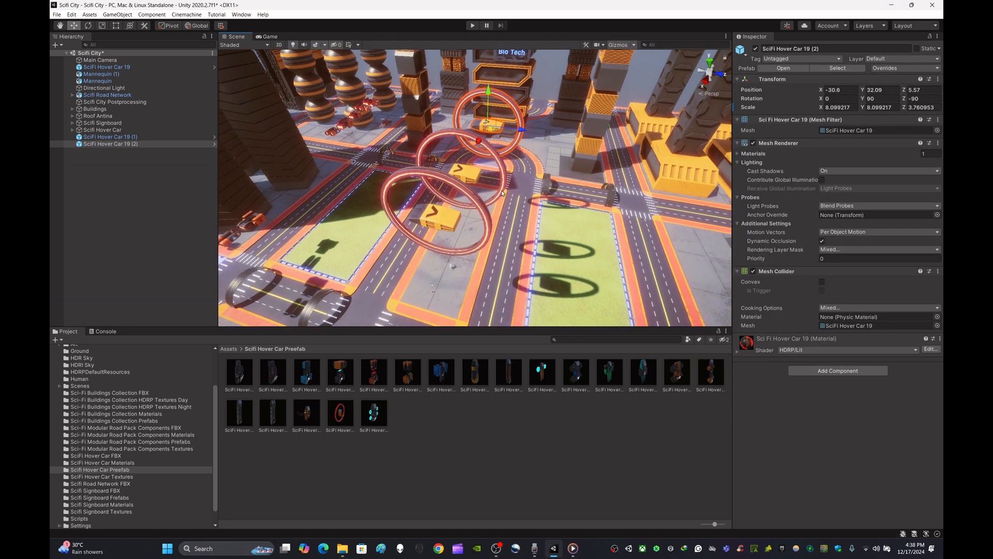
right_drag(532, 233, 659, 187)
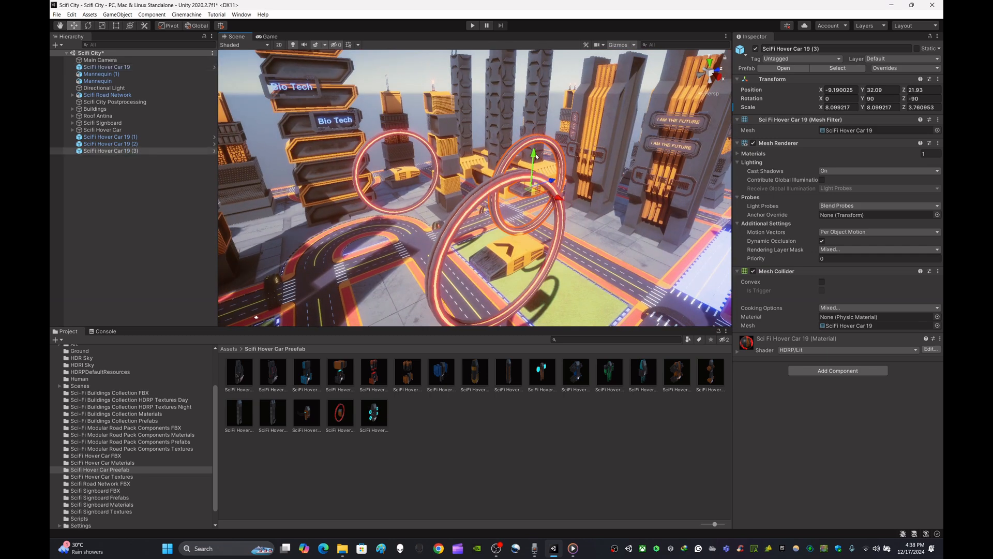
right_drag(554, 59, 510, 201)
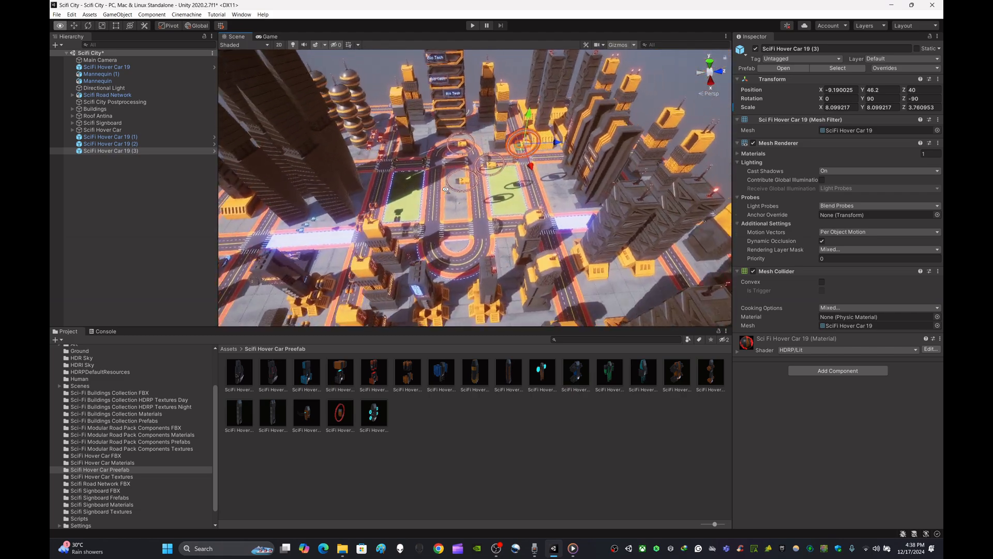
click(518, 355)
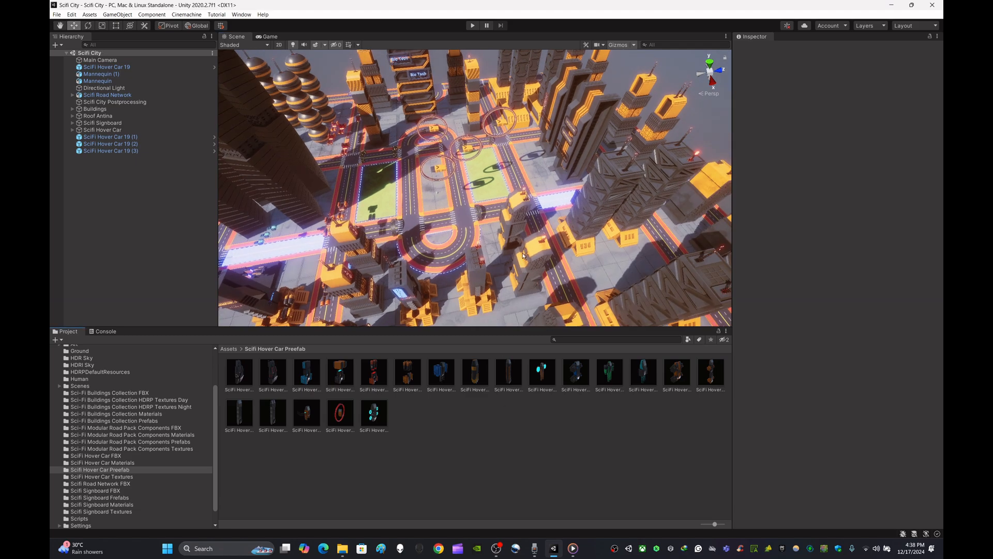
Place SciFi Hover Car 17 from the Scifi Hover Car Preefab folder beside the mannequin on the concrete block.
right_drag(513, 235, 439, 259)
key(w)
key(w)
key(s)
key(w)
key(s)
key(w)
key(w)
key(w)
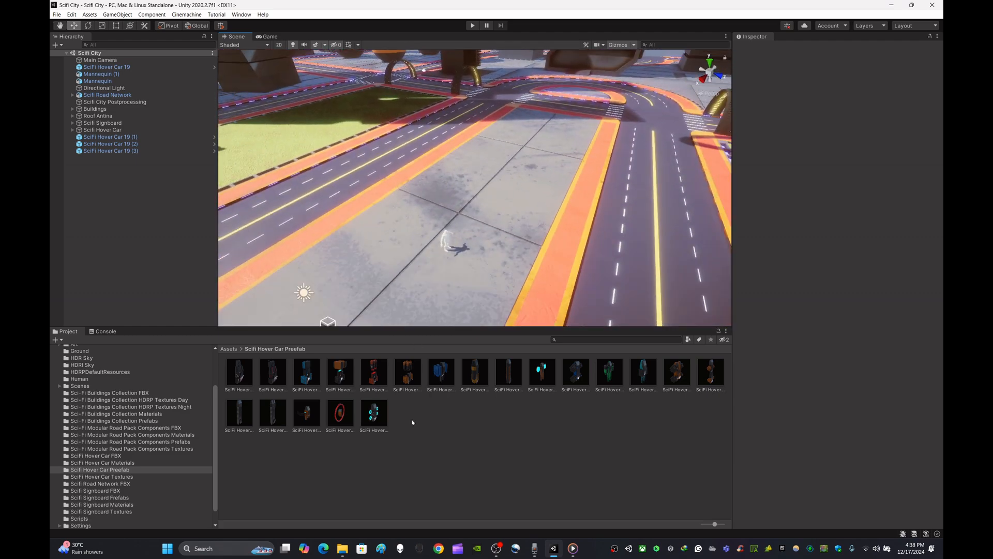
drag(276, 418, 485, 203)
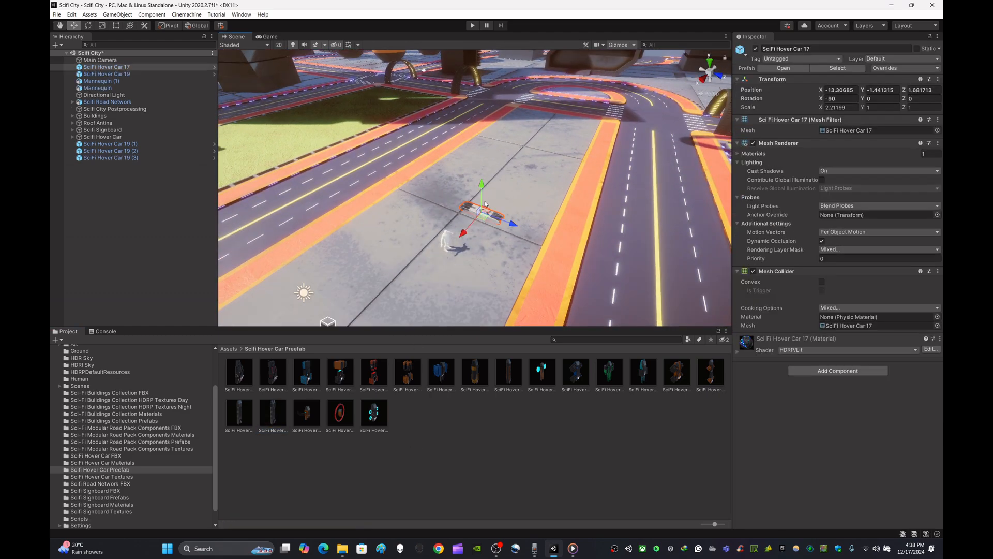
Move SciFi Hover Car 17 to about X -9.38, Y 0.61 and scale it up uniformly to about 6.7, 3.03, 3.03.
key(w)
right_drag(489, 159, 482, 191)
key(s)
key(w)
key(d)
key(s)
drag(397, 141, 449, 99)
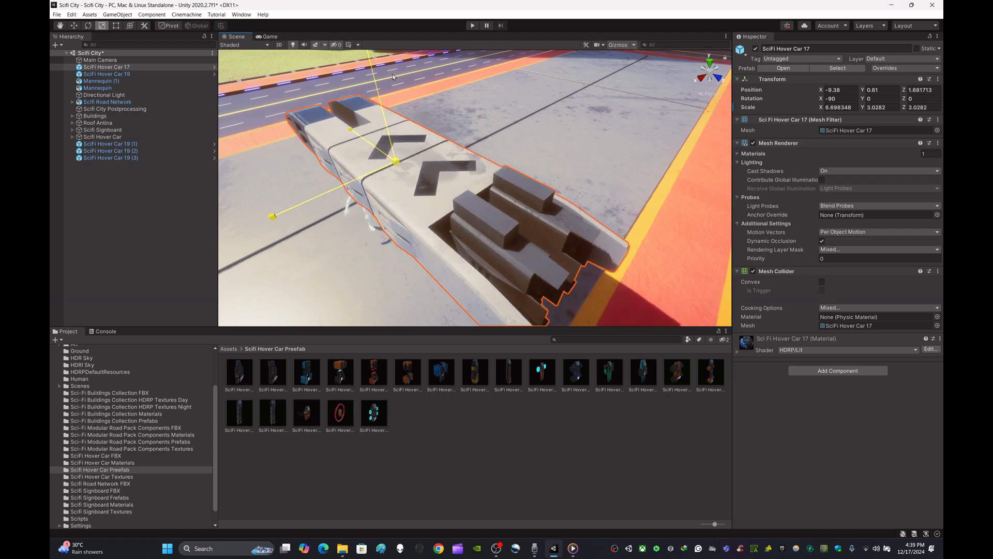
Shift SciFi Hover Car 17 away from the mannequin to about X -11.56 and lower it to Y -0.7.
key(s)
right_drag(509, 168, 453, 186)
key(d)
drag(369, 117, 413, 111)
drag(431, 75, 440, 97)
Scale SciFi Hover Car 17 up uniformly to about 16.94, 7.66, 7.66, using the mannequin as size reference.
right_drag(458, 160, 486, 131)
key(w)
key(s)
key(w)
key(s)
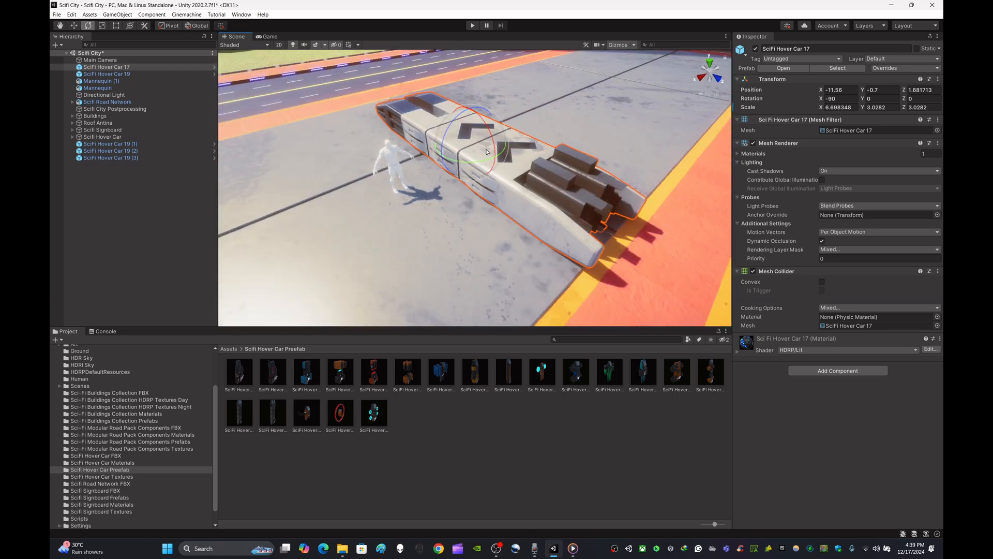
drag(474, 146, 503, 117)
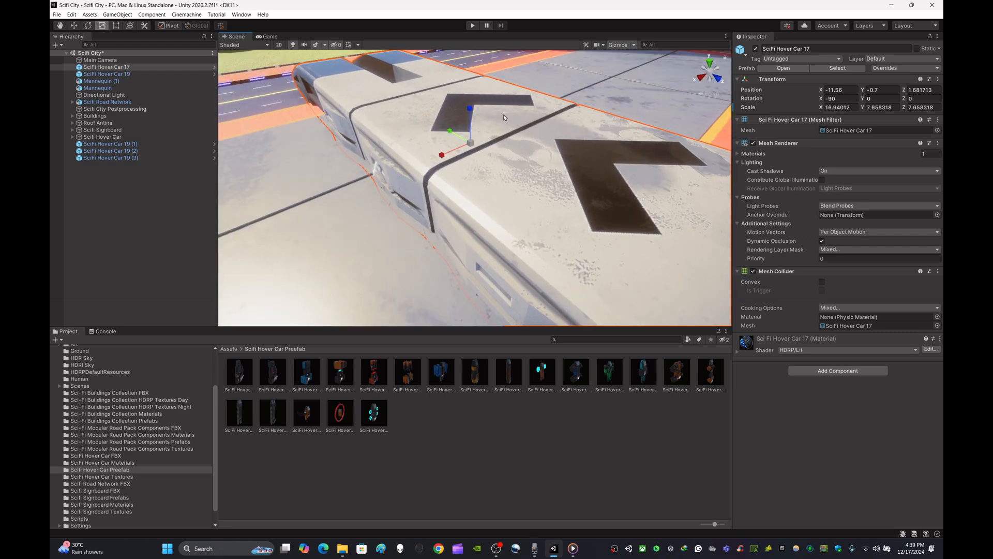
Move the enlarged SciFi Hover Car 17 clear of the mannequin to about X -14.03, Y 0.26.
drag(443, 157, 488, 137)
key(a)
right_drag(488, 138, 513, 109)
key(s)
drag(498, 97, 504, 79)
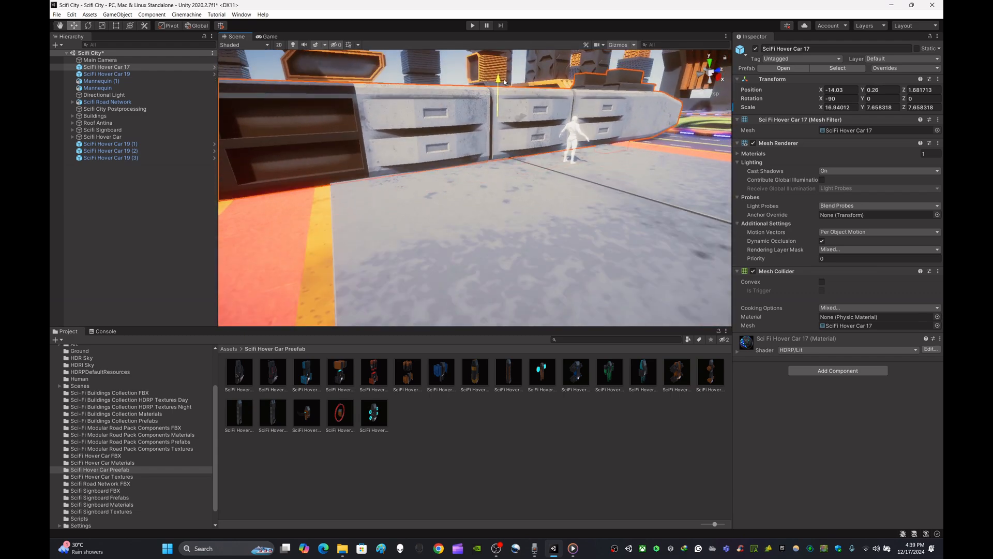
Raise SciFi Hover Car 17 above the concrete block to about Y 17.84.
key(w)
right_drag(504, 80, 549, 179)
key(s)
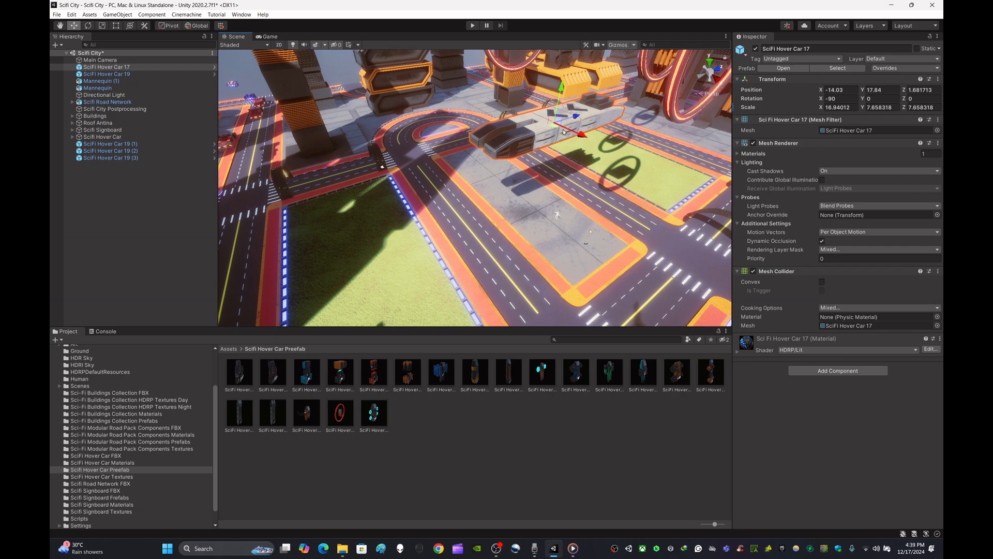
Duplicate SciFi Hover Car 17 twice, placing the second copy at about X -14.03, Y 32.3, Z -38.6.
key(s)
right_drag(563, 132, 675, 78)
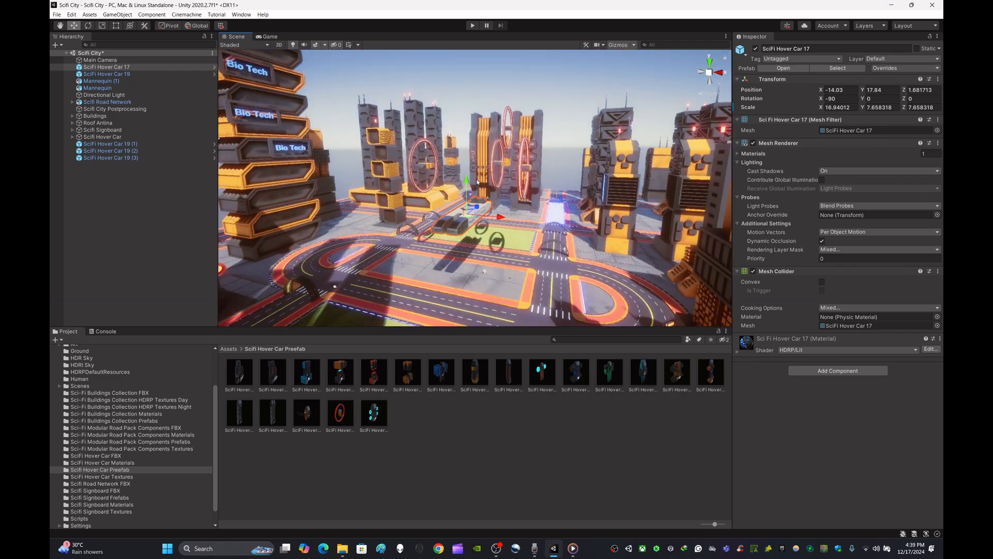
right_drag(539, 121, 476, 248)
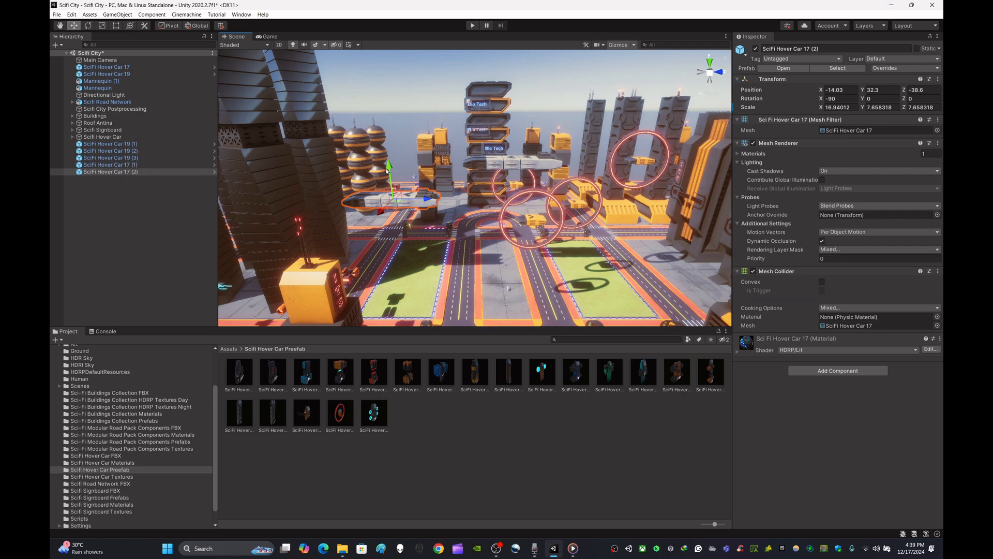
Move the second SciFi Hover Car 17 copy to about X 11.7, Y 47.1 and place a third copy at about X 30.3, Y 72.7.
click(405, 116)
alt+drag(579, 124, 442, 157)
click(439, 135)
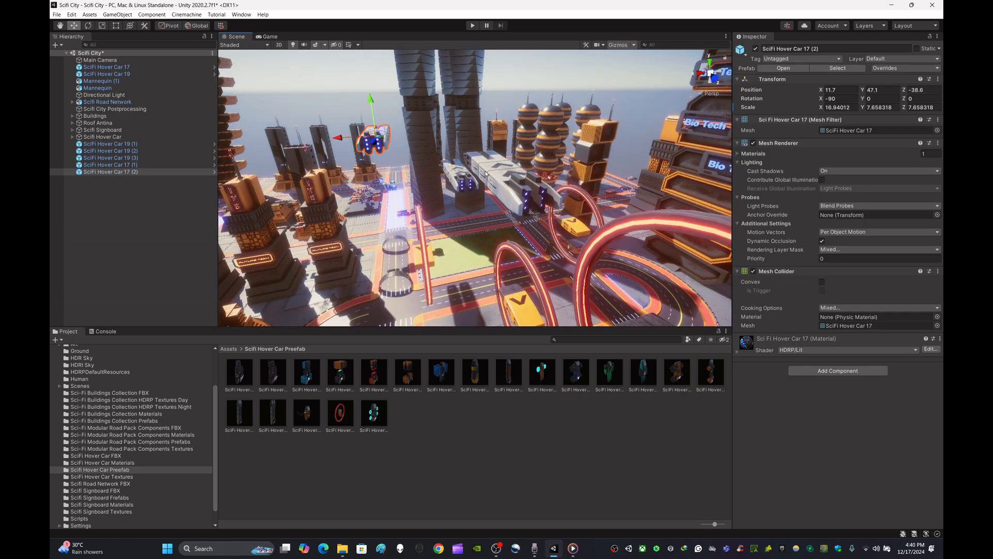
right_drag(485, 173, 471, 211)
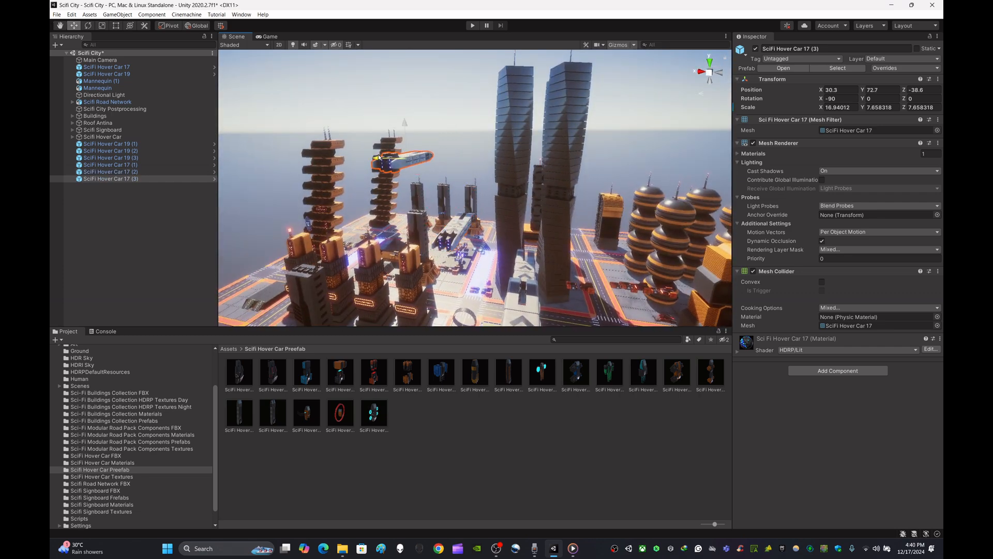
Raise the original SciFi Hover Car 17 to about Y 45.
alt+drag(466, 156, 641, 193)
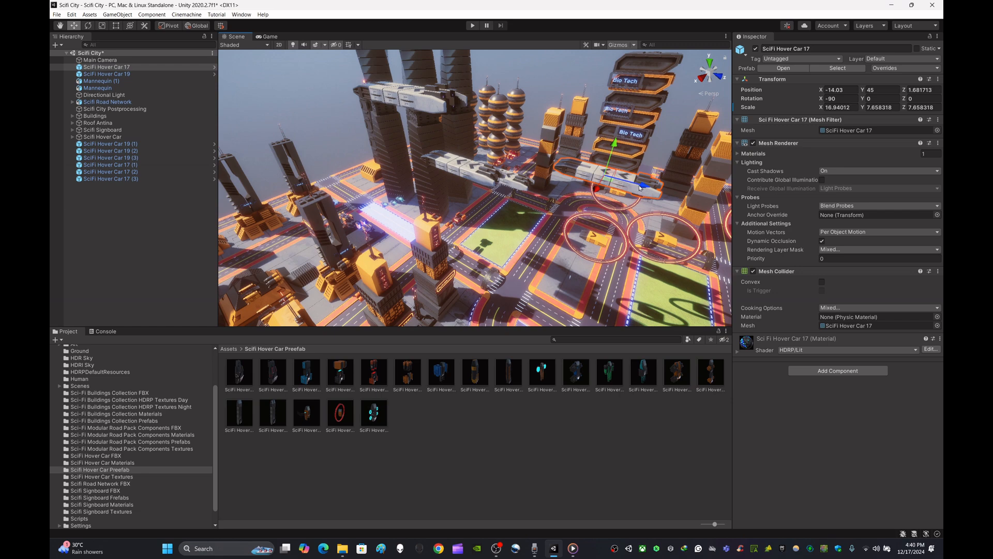
drag(709, 229, 718, 232)
alt+drag(718, 232, 442, 191)
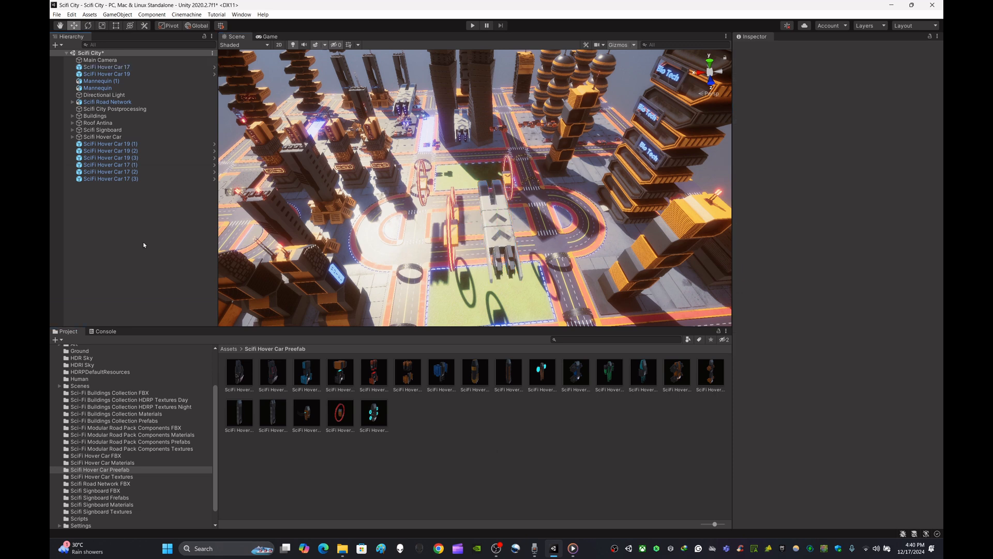
Group the SciFi Hover Car 17 and SciFi Hover Car 19 objects under the Scifi Hover Car parent.
click(108, 144)
shift+click(137, 179)
drag(115, 147, 113, 137)
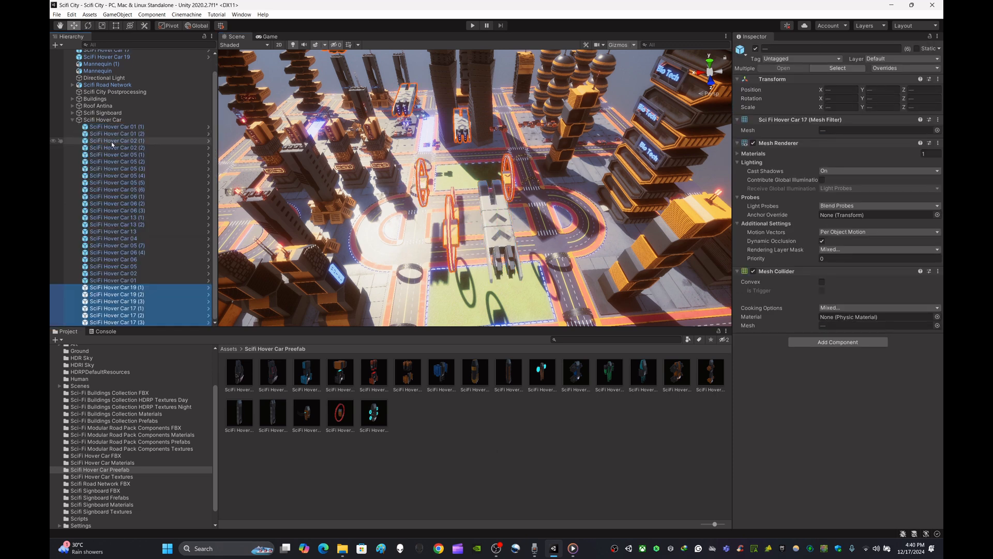
key(ctrl+z)
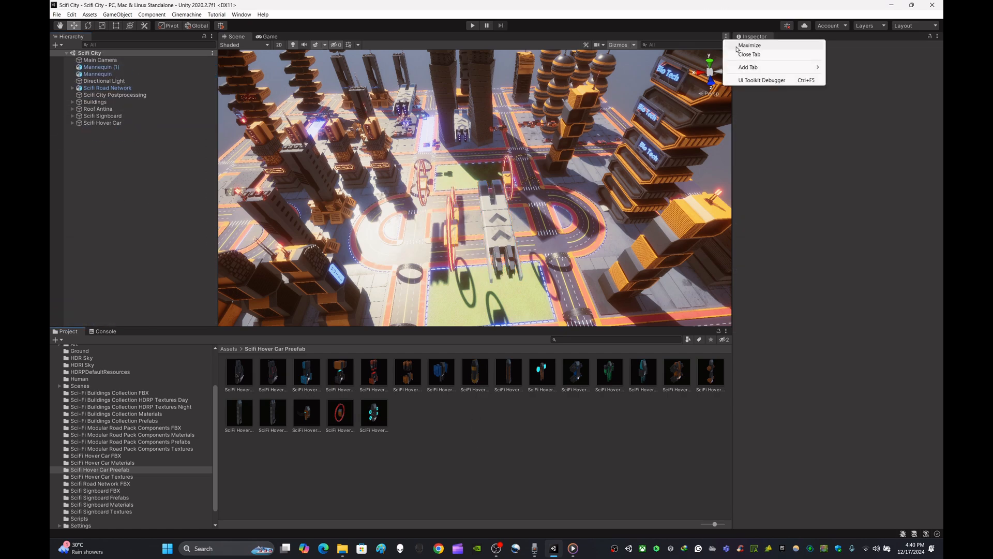
Maximize the Scene view, raise the original SciFi Hover Car 17 to about Y 54.92, and restore the normal layout.
click(743, 45)
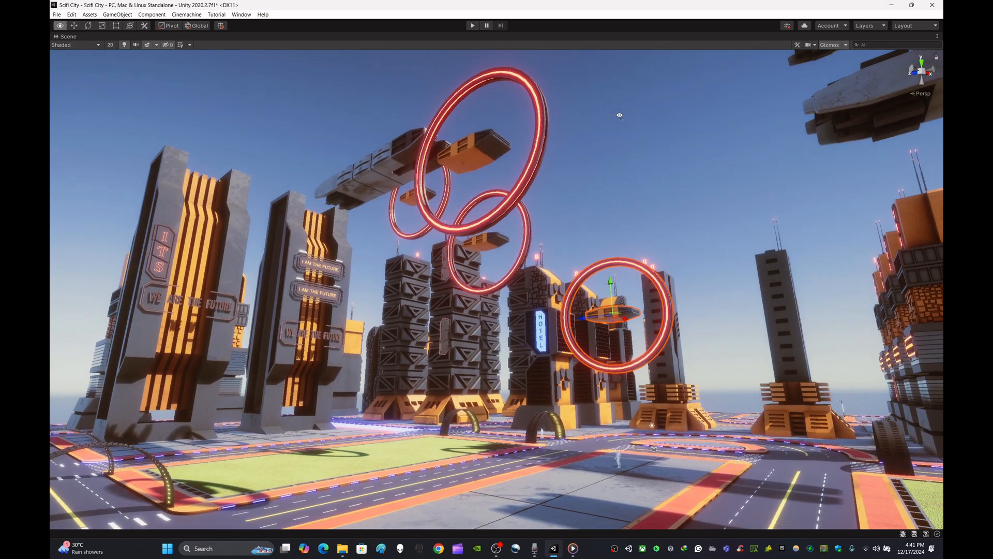
right_drag(619, 115, 642, 116)
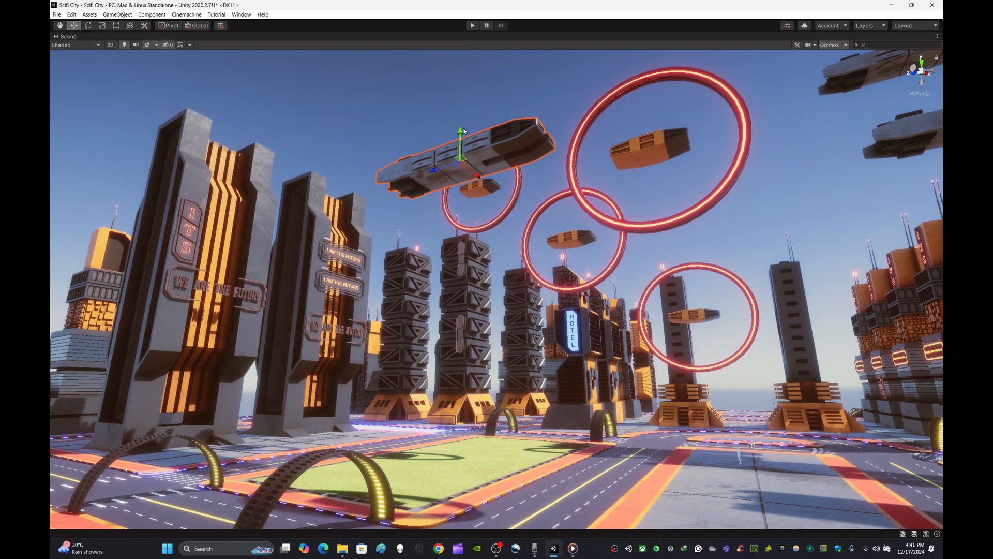
drag(464, 131, 479, 75)
right_drag(479, 75, 310, 288)
click(937, 37)
click(914, 46)
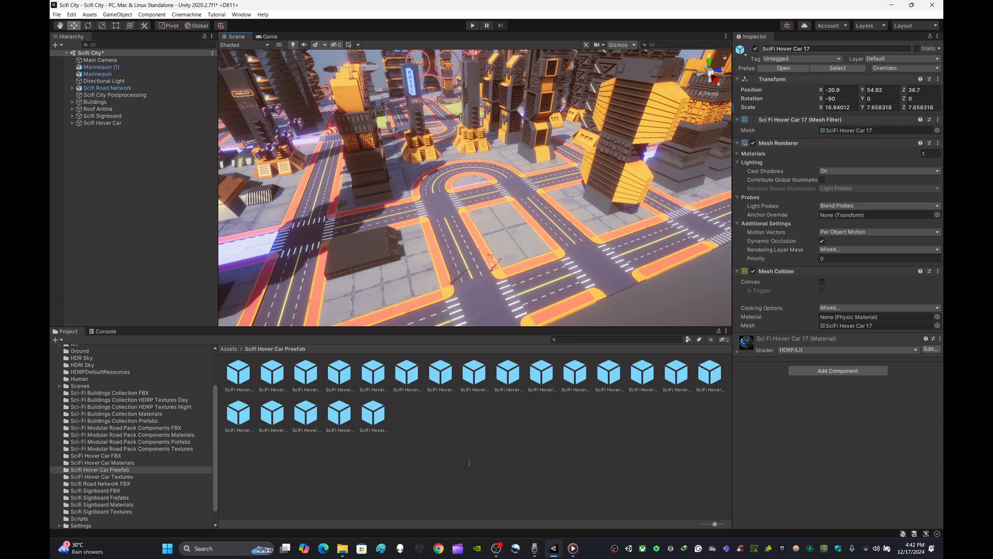
Place SciFi Hover Car 11 on the dark stepped platform beside the road and raise it to about Y 4.26.
right_drag(455, 268, 429, 261)
drag(578, 335, 465, 174)
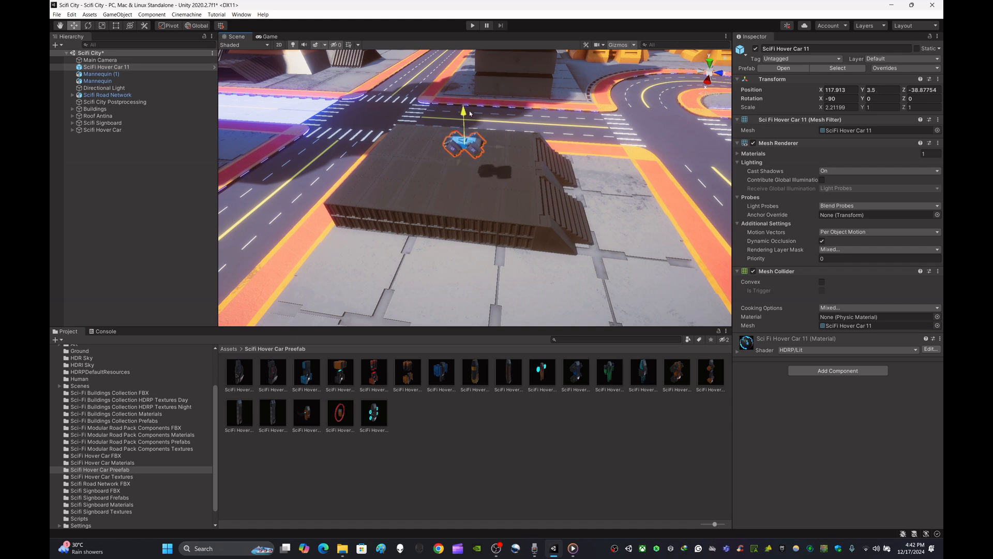
right_drag(505, 172, 443, 167)
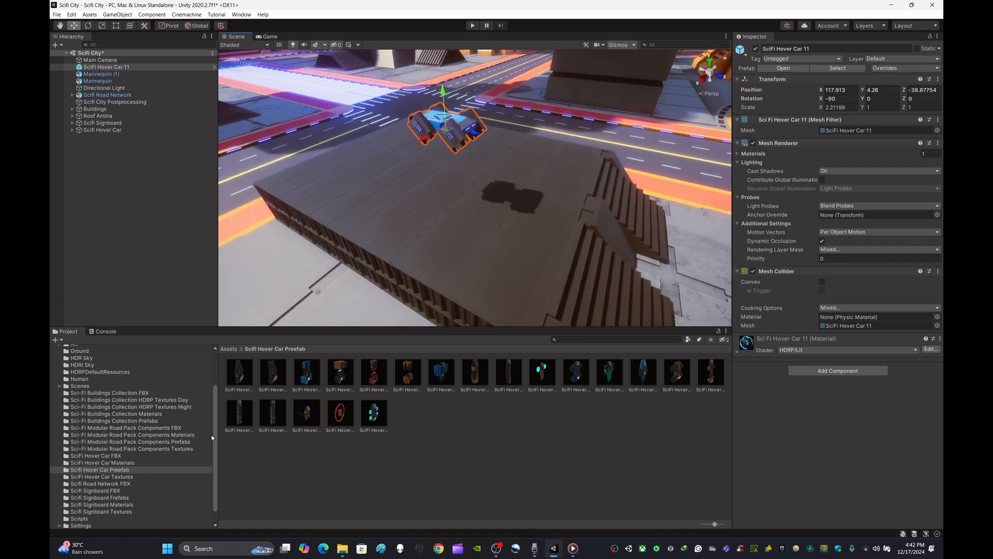
Place the Mannequin from the Human folder on the platform and scale SciFi Hover Car 11 up uniformly to about 8.01, 3.62, 3.62 against it.
click(91, 378)
drag(239, 371, 428, 193)
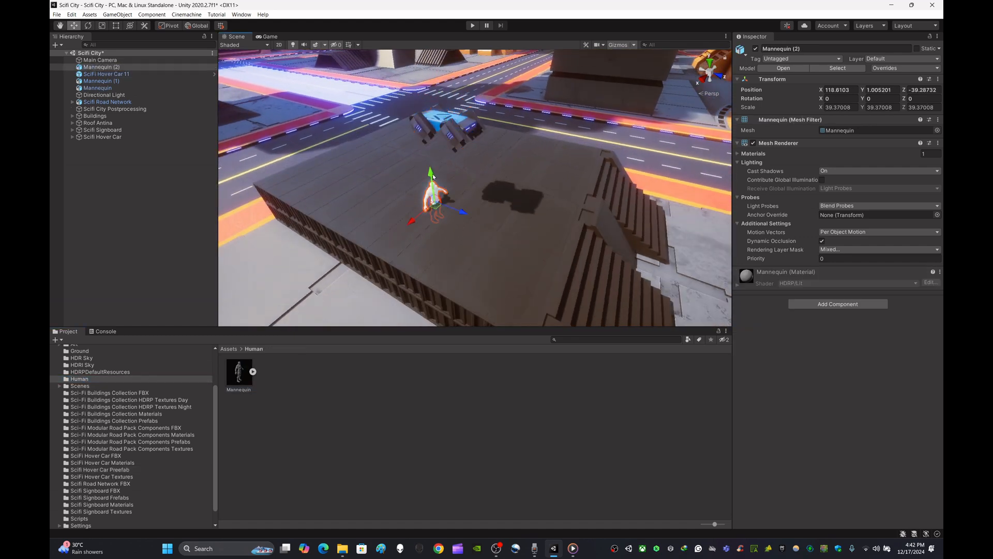
click(449, 128)
right_drag(451, 131, 509, 187)
key(r)
drag(448, 118, 569, 117)
right_drag(554, 124, 532, 44)
key(w)
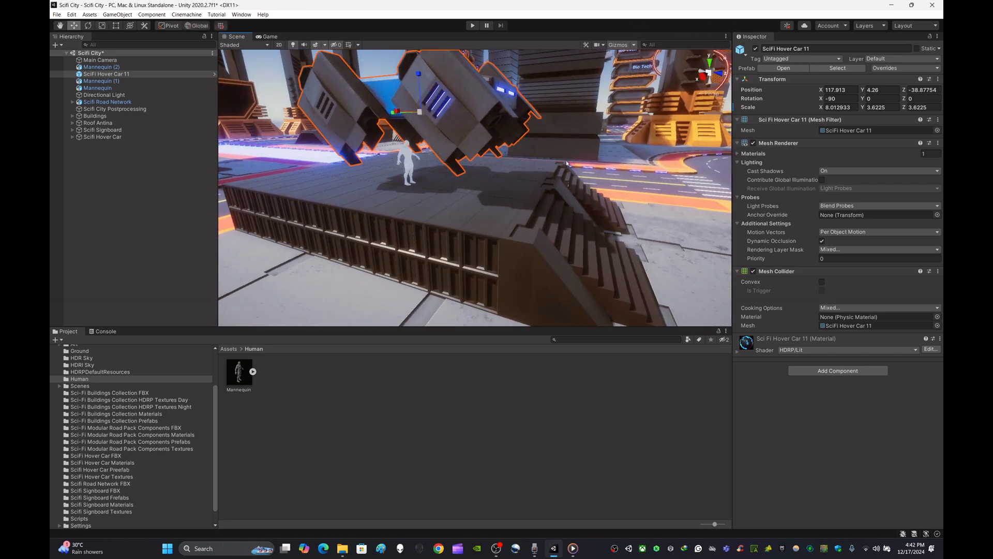
Lower SciFi Hover Car 11 to about Y 1.72 and scale it up uniformly to about 9.7, 4.38, 4.38.
drag(419, 77, 420, 142)
right_drag(420, 142, 486, 181)
key(r)
drag(477, 192, 522, 188)
right_drag(522, 188, 403, 191)
key(w)
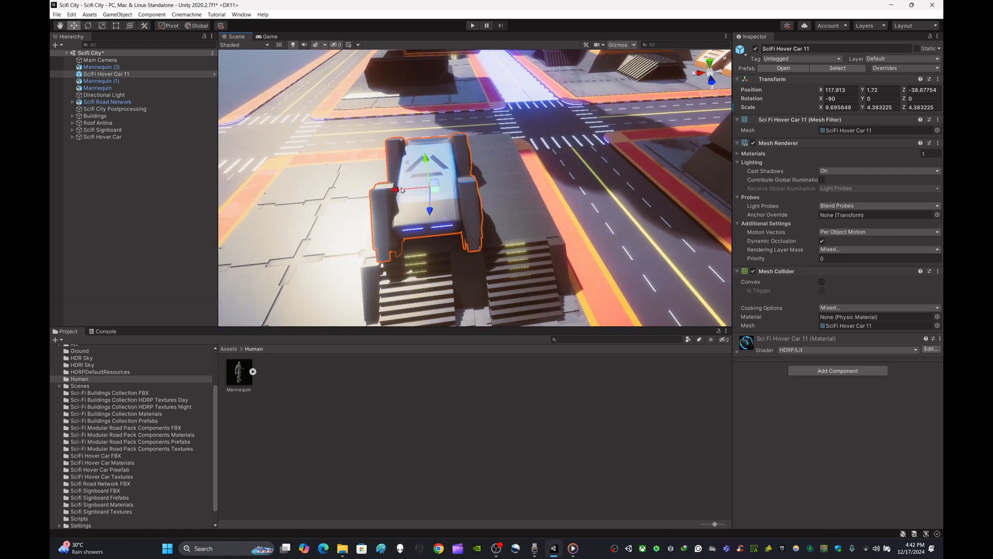
Center SciFi Hover Car 11 on the platform at about X 115.6, Z -40.6.
drag(393, 193, 441, 191)
right_drag(441, 191, 602, 187)
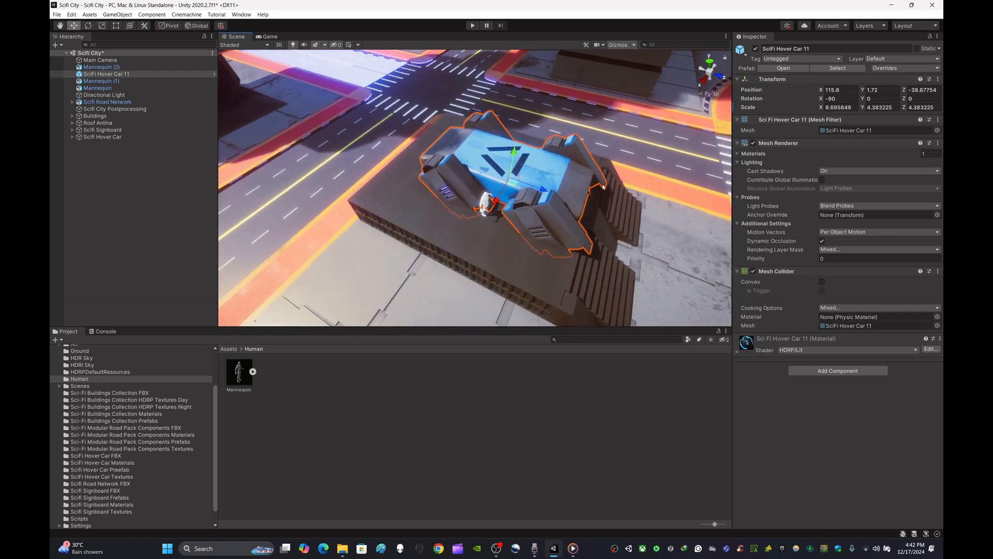
scroll(508, 197, up, 10)
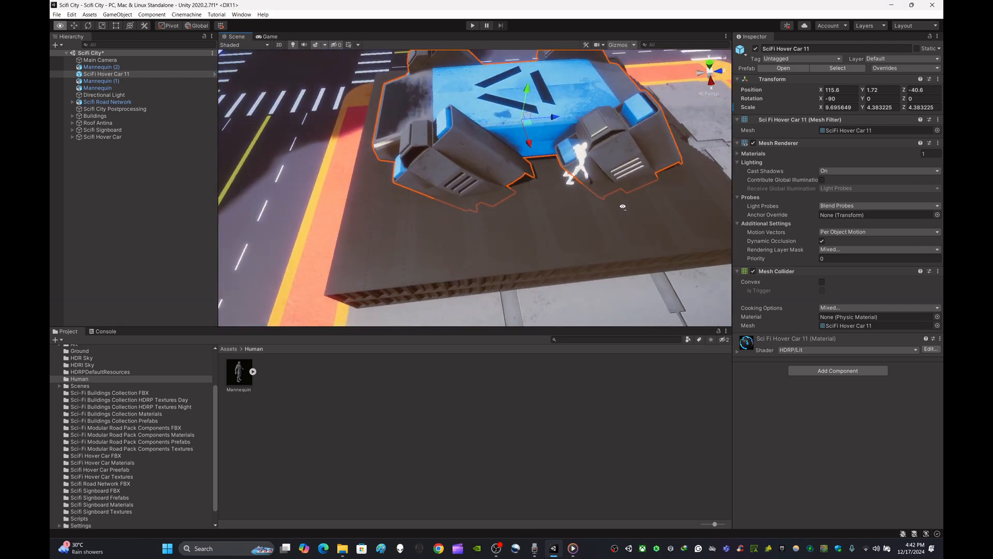
Delete the reference mannequin standing on the platform beside SciFi Hover Car 11.
click(629, 146)
key(Delete)
click(523, 146)
Raise SciFi Hover Car 11 so it hovers above the platform at about Y 4.35.
alt+drag(517, 146, 645, 97)
alt+scroll(646, 100, down, 10)
alt+scroll(645, 99, down, 1)
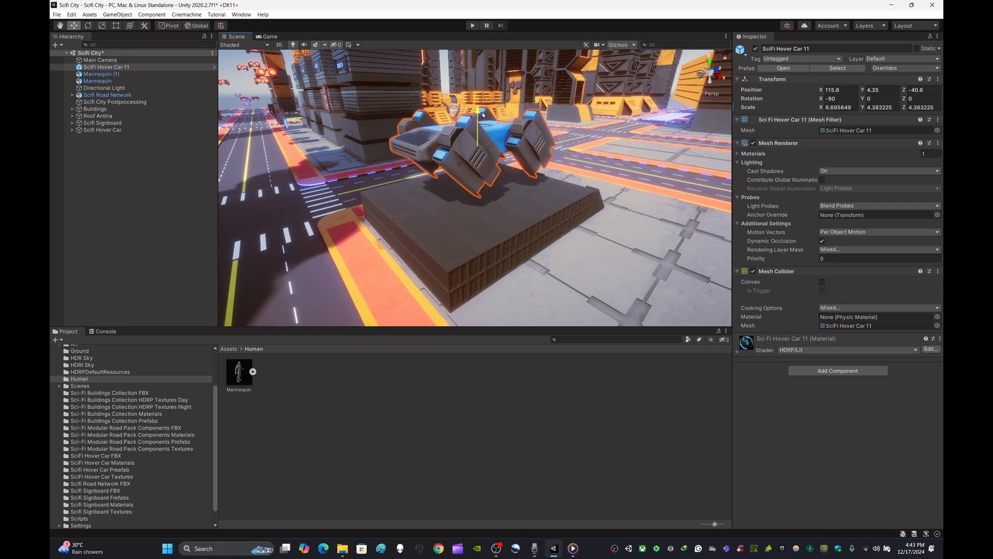
click(483, 115)
click(482, 115)
click(479, 121)
drag(477, 111, 478, 108)
click(478, 130)
click(478, 130)
Collapse the expanded Scifi Road Network object in the scene hierarchy and clear the selection.
click(76, 83)
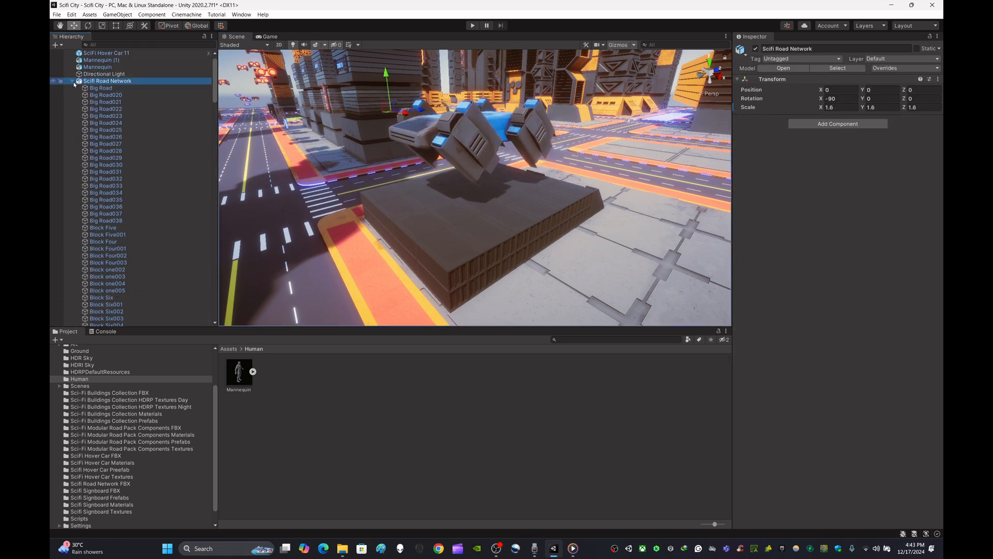
click(73, 82)
click(72, 96)
click(100, 193)
right_drag(542, 216, 456, 263)
key(d)
key(w)
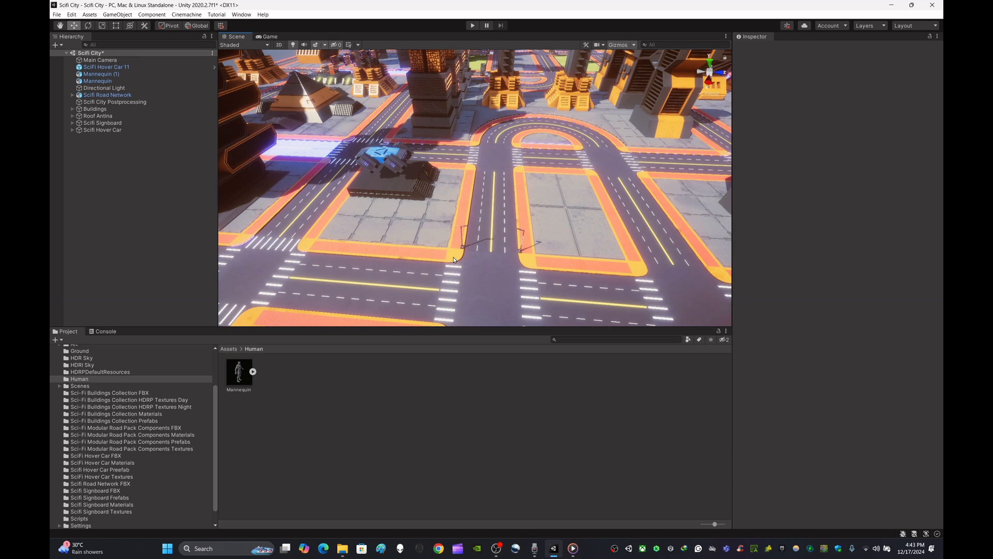
right_drag(462, 219, 458, 222)
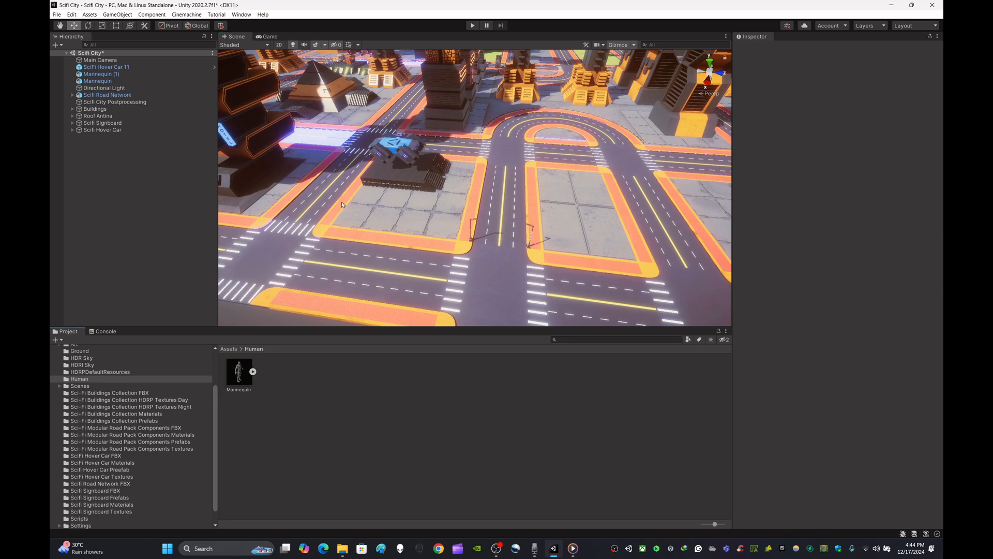
Duplicate SciFi Hover Car 11 three times, raising the copies to about Y 30.6 and spreading them above the nearby roads.
click(391, 145)
right_drag(391, 145, 370, 112)
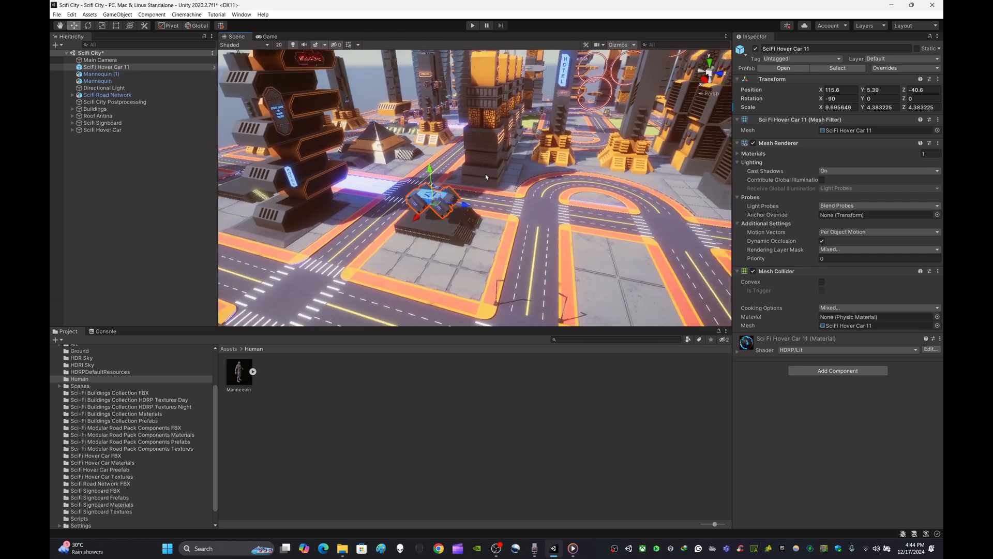
key(ctrl+d)
drag(431, 171, 427, 59)
right_drag(427, 59, 478, 127)
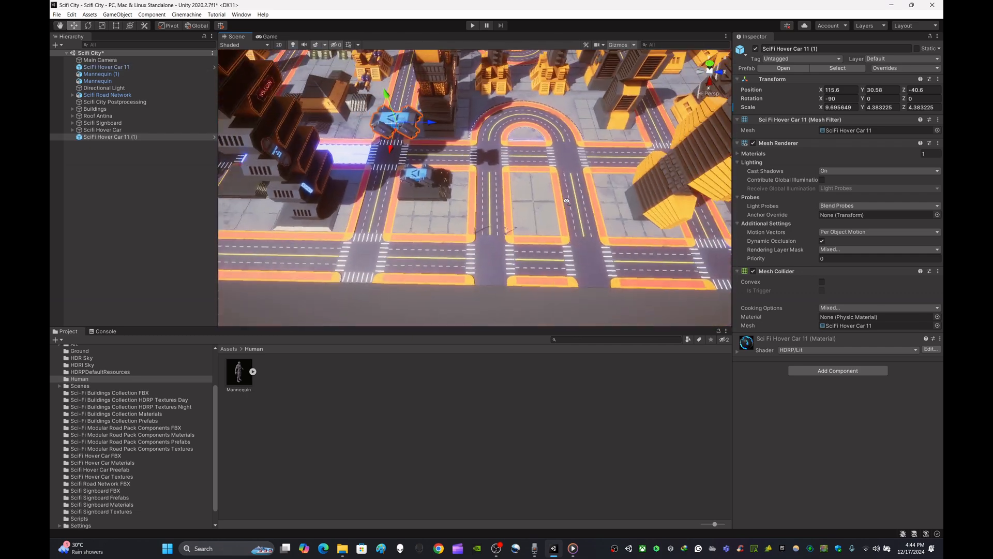
drag(433, 127, 596, 232)
key(ctrl+d)
key(ctrl+d)
Open the Scifi Hover Car Preefab asset folder.
click(228, 348)
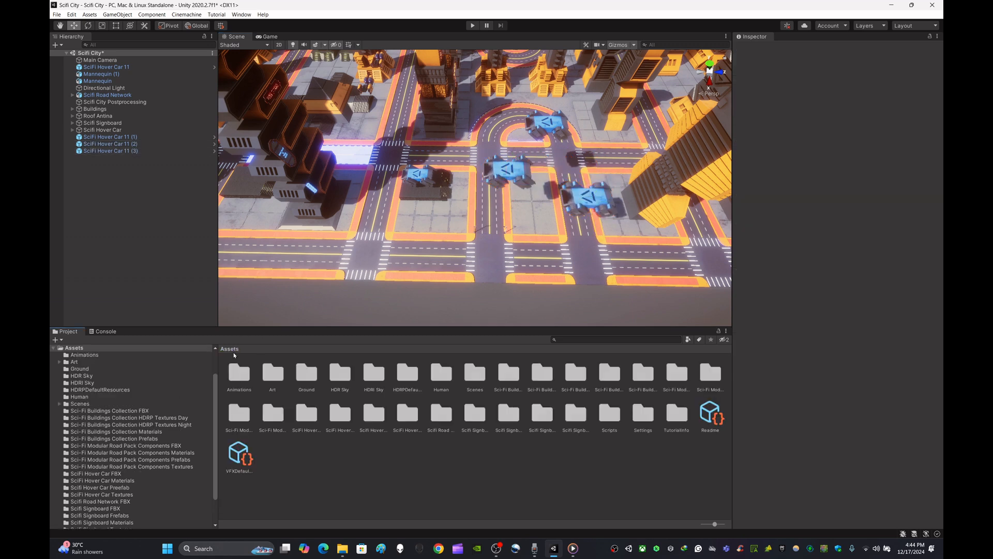
click(180, 460)
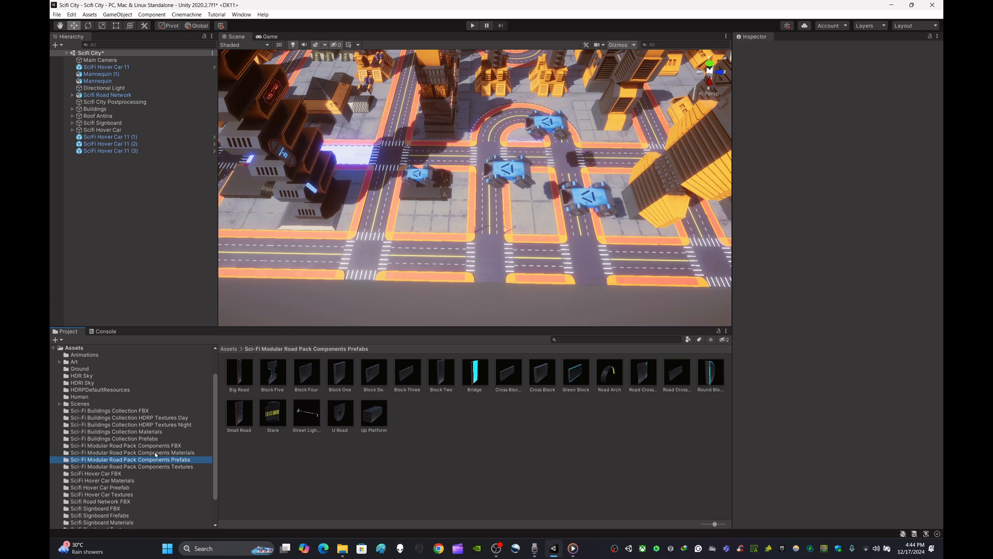
click(154, 439)
click(131, 488)
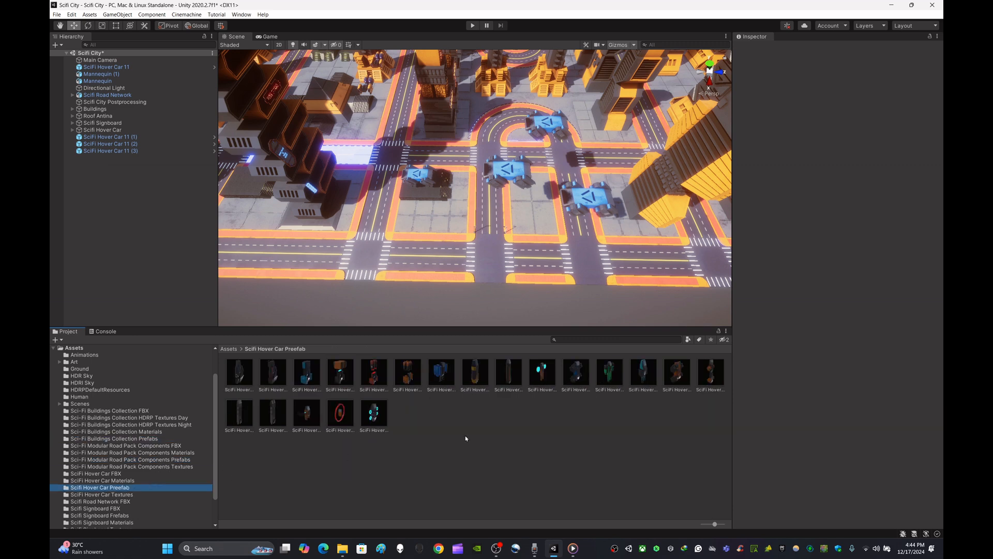
click(378, 418)
click(667, 411)
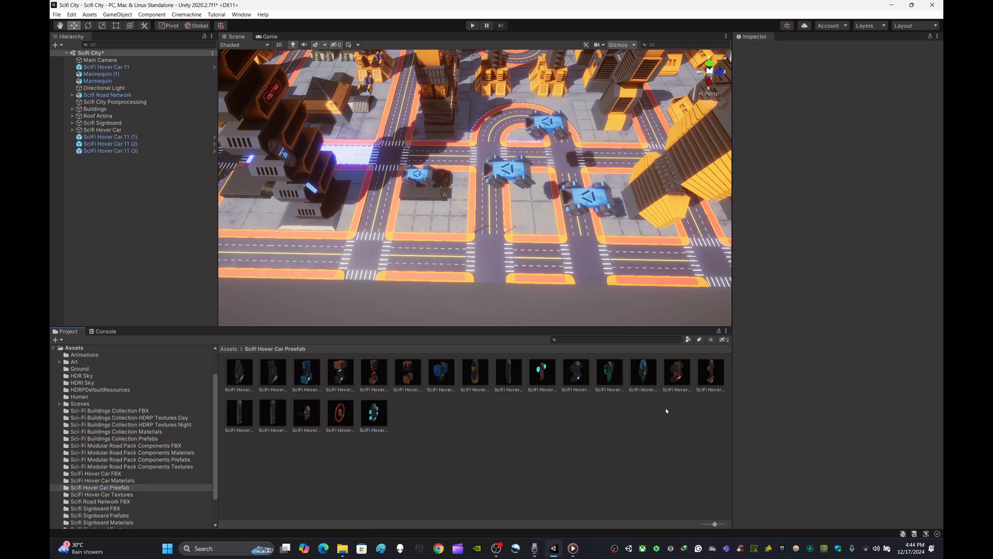
Place SciFi Hover Car 09 above the outer road at about X 148.9, Y 22.6, Z -5.8.
click(514, 375)
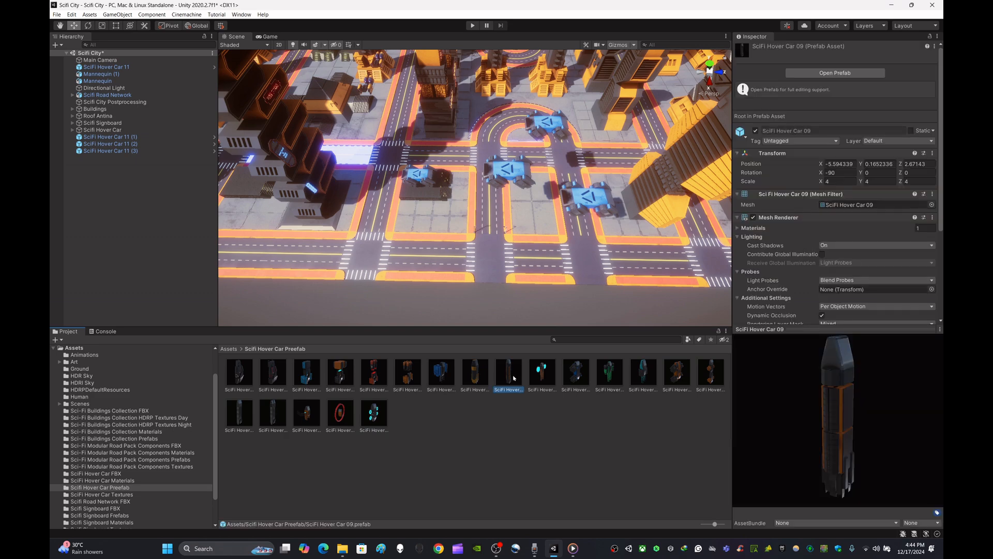
drag(513, 375, 521, 245)
right_drag(521, 245, 682, 168)
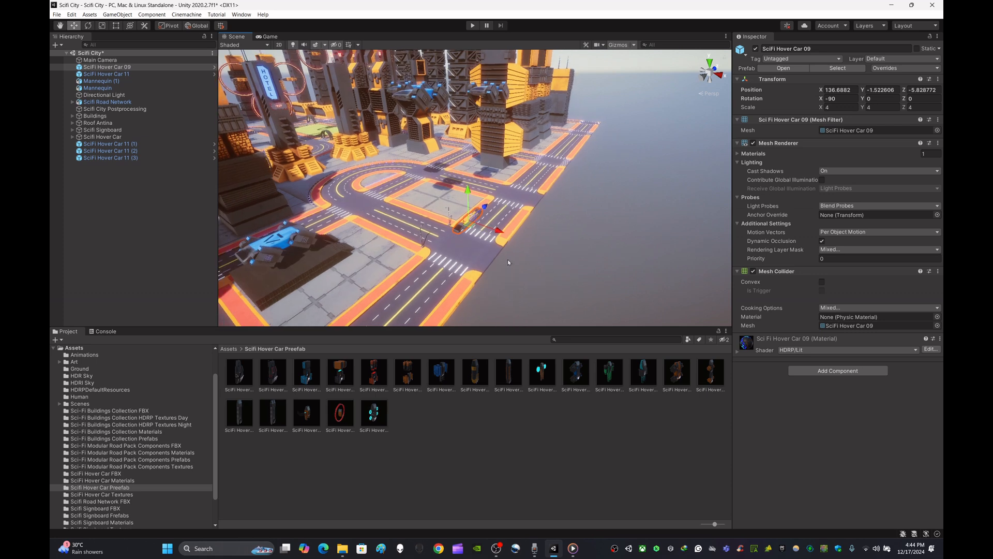
drag(504, 236, 537, 248)
drag(511, 207, 536, 101)
right_drag(535, 102, 592, 153)
Scale SciFi Hover Car 09 uniformly to about 12.1 and raise it to about Y 37.5.
key(w)
key(r)
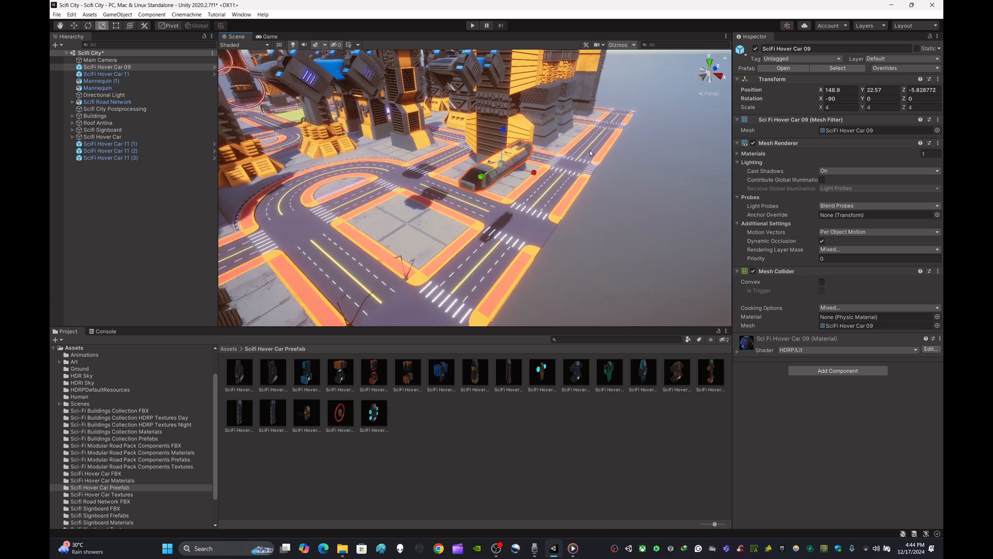
drag(502, 165, 543, 150)
right_drag(543, 150, 470, 190)
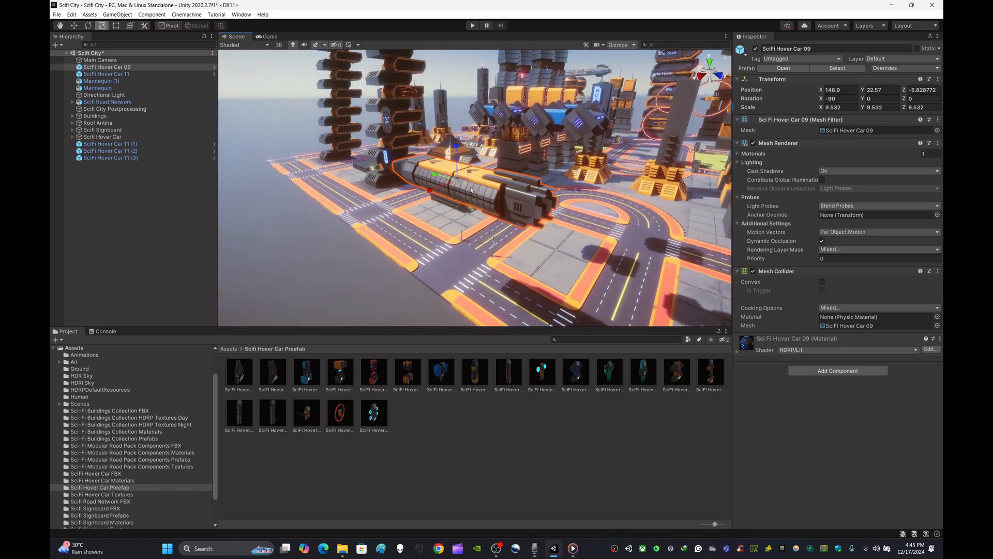
drag(458, 181, 469, 179)
right_drag(554, 186, 629, 185)
key(w)
drag(521, 133, 519, 110)
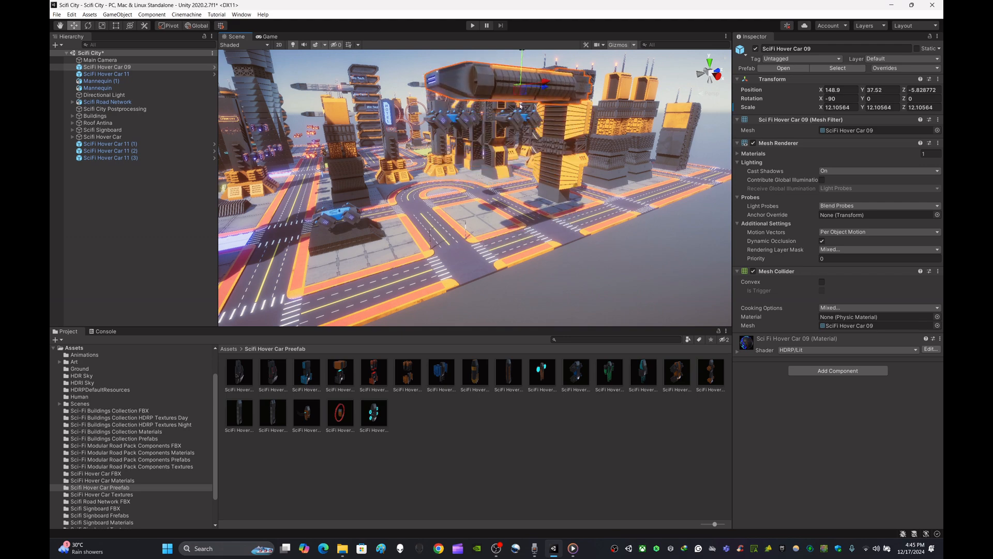
Duplicate SciFi Hover Car 09 three times above the roads, placing the last copy at about X 164.2, Y 51.3, Z -53.7.
right_drag(641, 116, 578, 142)
key(ctrl+d)
drag(560, 128, 396, 58)
key(ctrl+d)
right_drag(585, 117, 384, 133)
key(ctrl+d)
drag(405, 134, 378, 132)
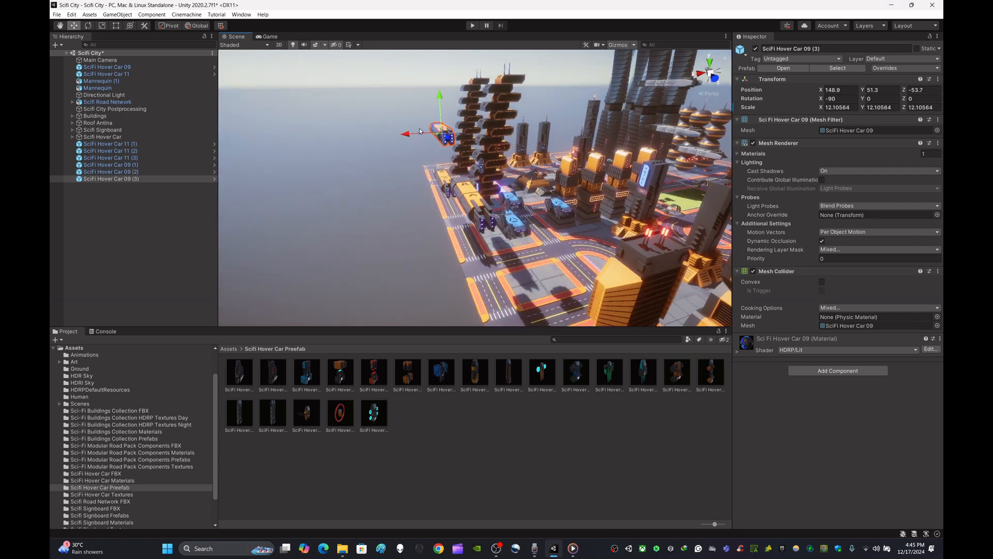
Add a fourth copy of SciFi Hover Car 09 along the city edge at about Z 27.7 and clear the selection.
right_drag(386, 135, 652, 235)
scroll(653, 236, down, 4)
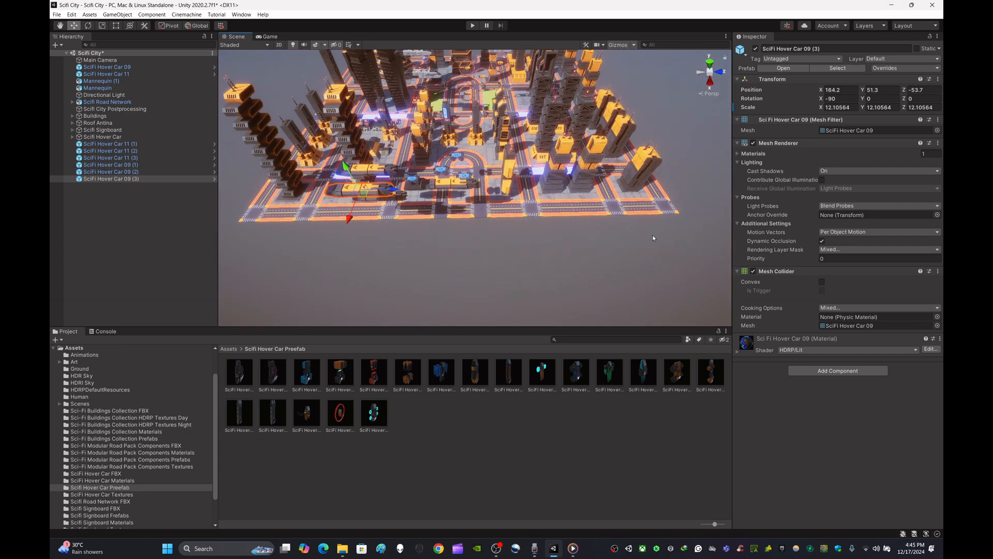
key(ctrl+d)
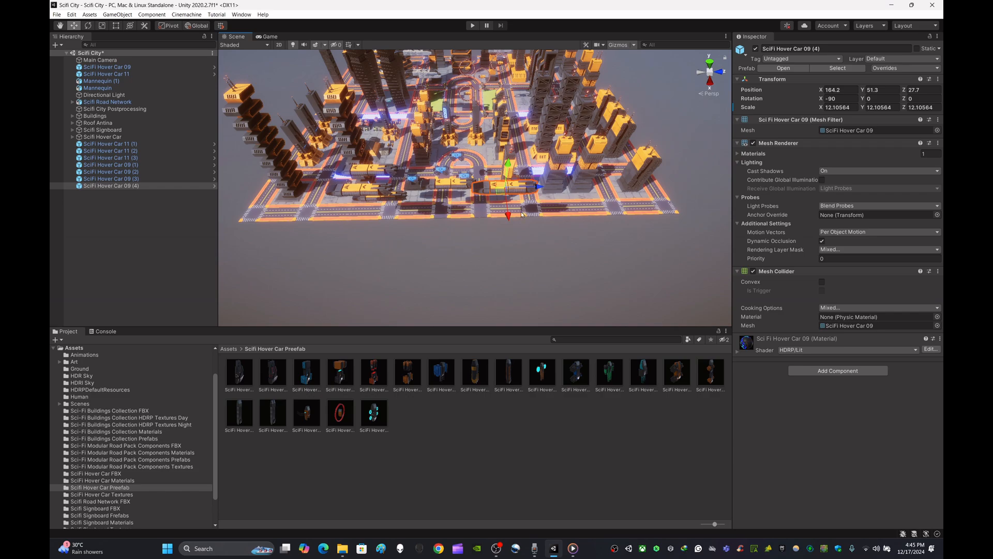
click(557, 240)
Place SciFi Hover Car 20 on the ground beside the glowing road between the tall towers.
right_drag(557, 240, 459, 455)
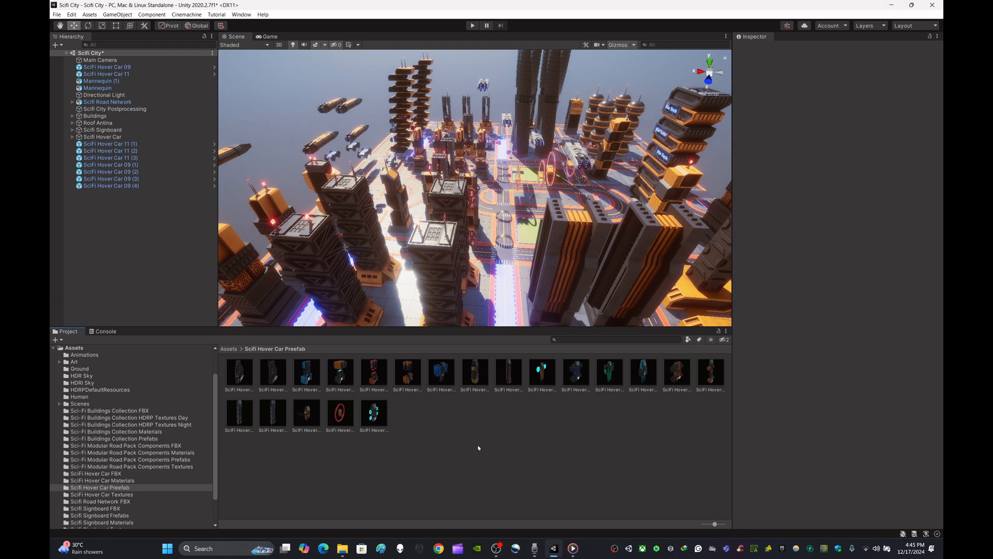
click(339, 419)
click(376, 419)
drag(376, 419, 493, 304)
right_drag(492, 304, 483, 223)
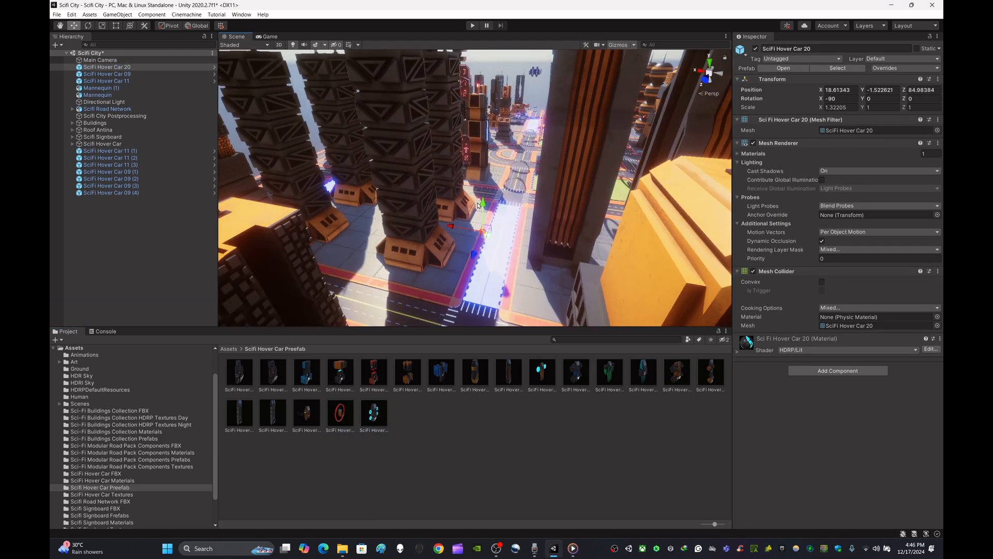
Move SciFi Hover Car 20 to about Y 45.5, Z 99.5 and scale it to about 5.09 by 3.85 by 3.85.
drag(481, 203, 481, 164)
mouse_move(536, 123)
right_down()
mouse_move(531, 96)
mouse_move(522, 135)
mouse_move(521, 127)
right_up()
drag(521, 142, 500, 181)
mouse_move(503, 191)
right_down()
mouse_move(522, 225)
mouse_move(513, 206)
right_up()
key(e)
key(r)
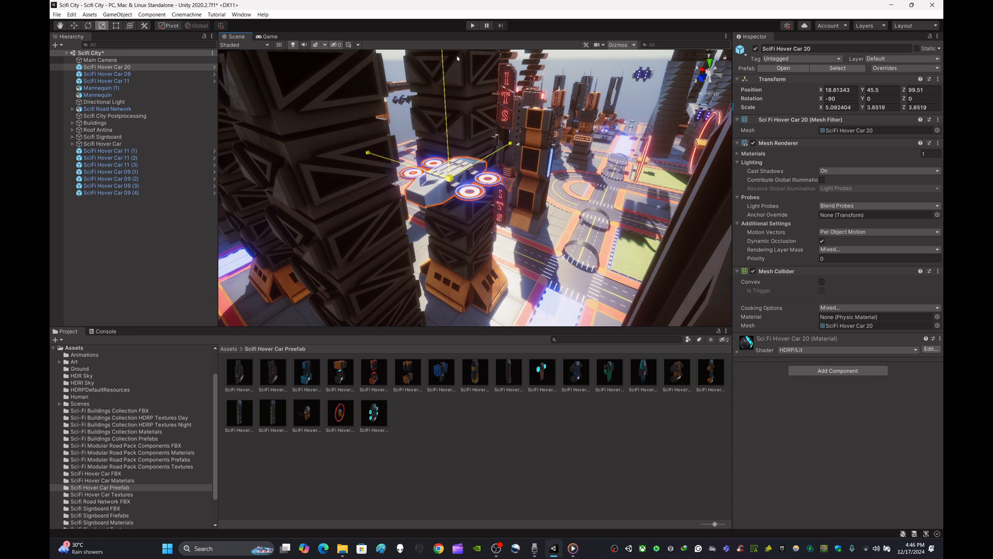
Add a Mannequin from the Human folder and position it beside SciFi Hover Car 20 as a scale reference.
click(481, 443)
click(91, 396)
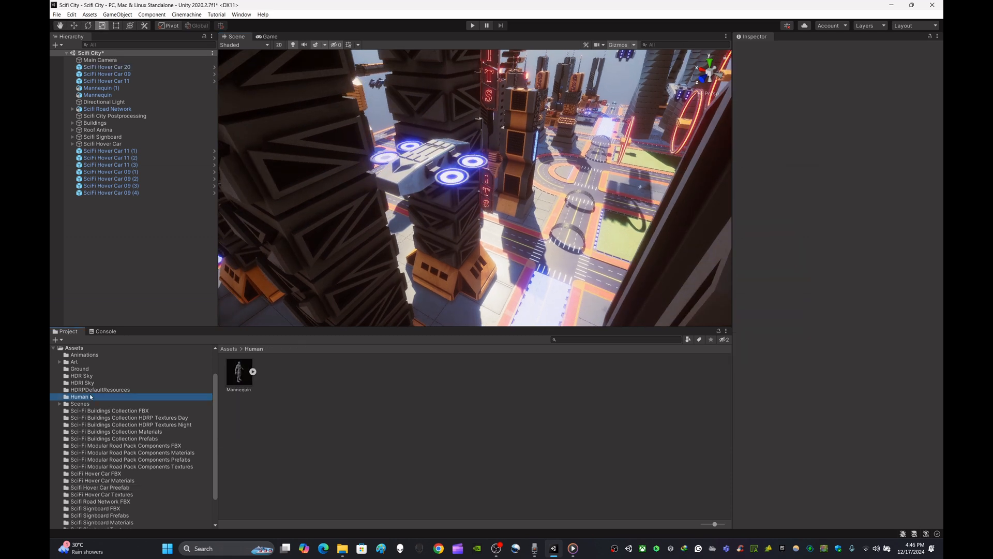
drag(378, 296, 448, 296)
key(w)
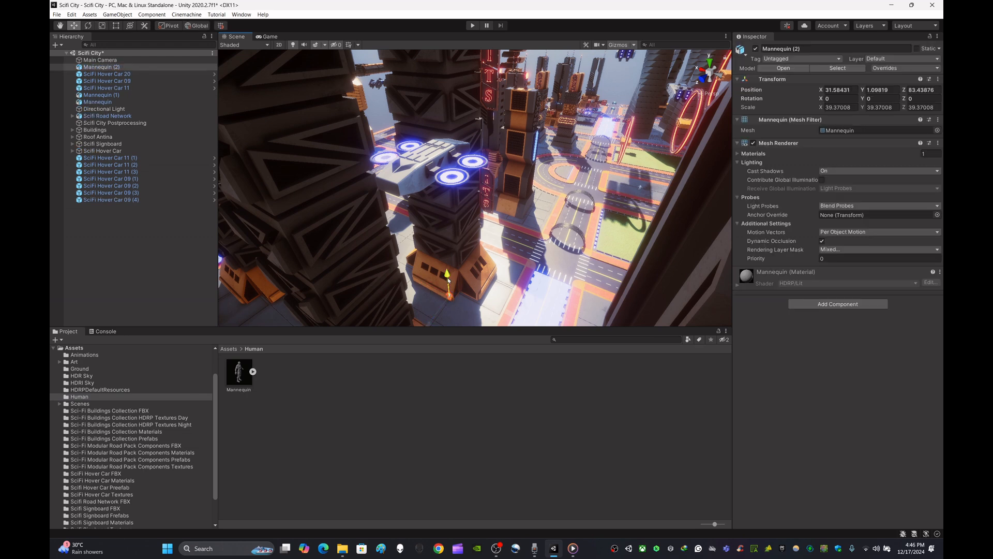
drag(414, 173, 435, 276)
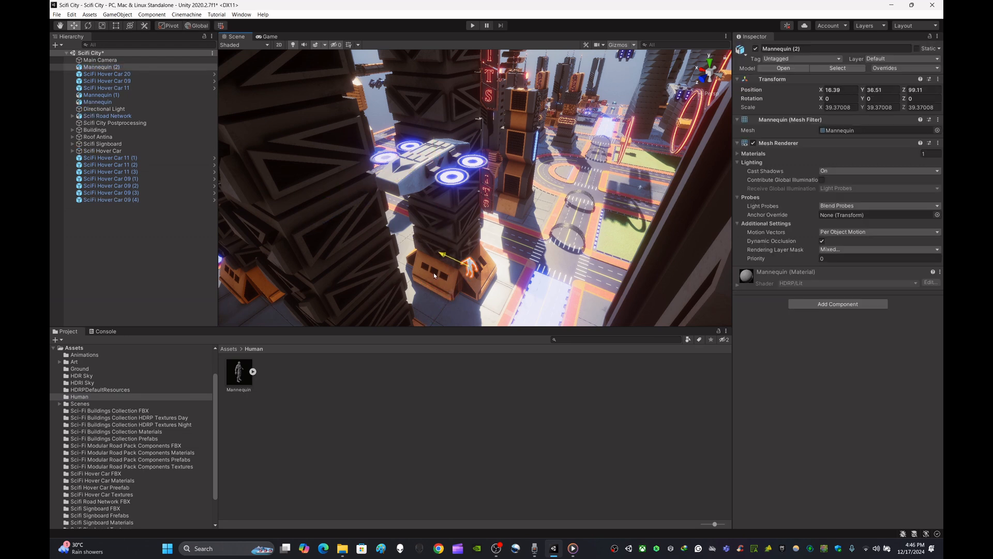
drag(471, 242, 471, 132)
key(w)
right_drag(472, 131, 315, 155)
Scale SciFi Hover Car 20 to about 10.1 by 7.64 by 7.64 and delete the mannequin beside it.
click(395, 138)
right_drag(395, 139, 517, 218)
key(s)
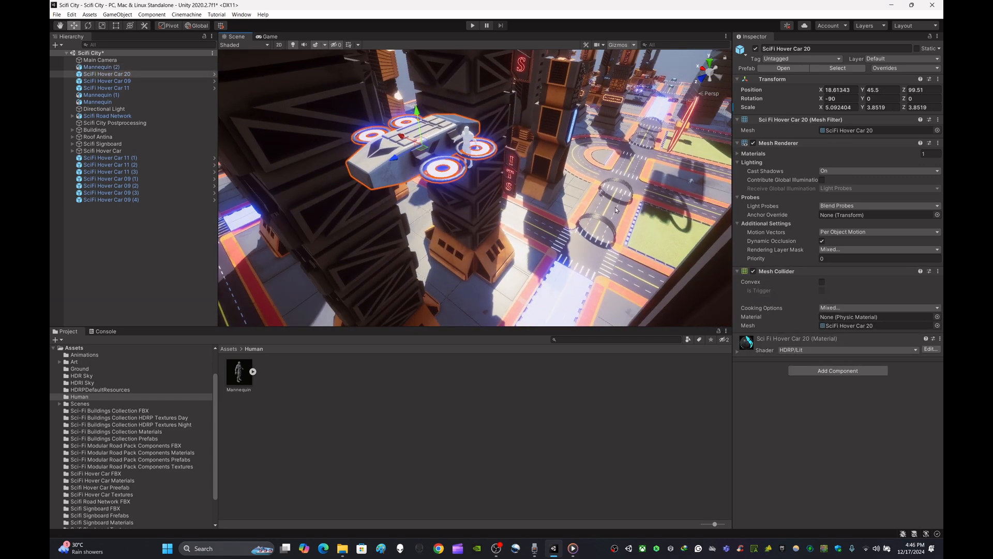
key(r)
drag(423, 147, 428, 113)
key(w)
right_drag(548, 196, 544, 177)
key(s)
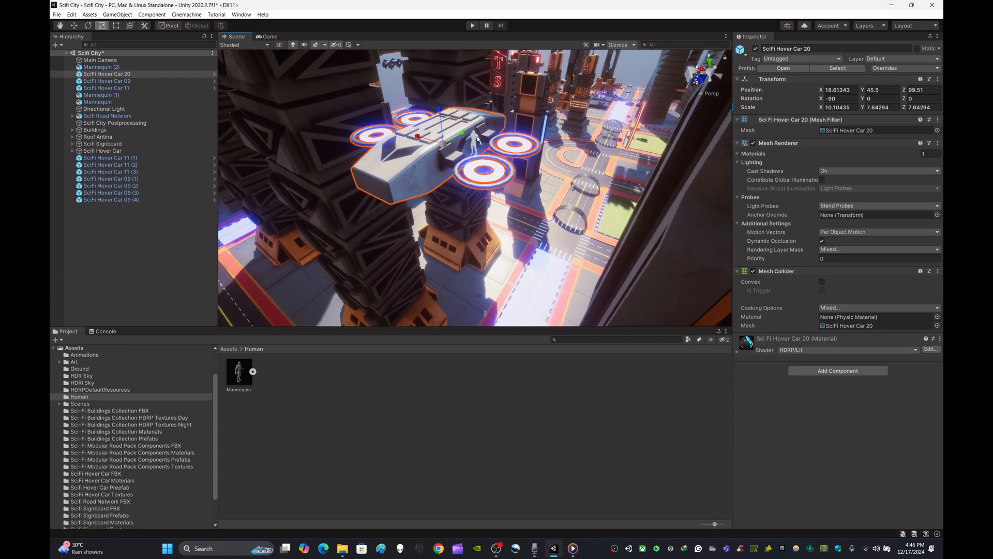
click(478, 138)
key(Delete)
Duplicate SciFi Hover Car 20 three times and spread the copies at different heights between the towers.
click(451, 141)
right_drag(451, 140, 538, 184)
key(s)
key(e)
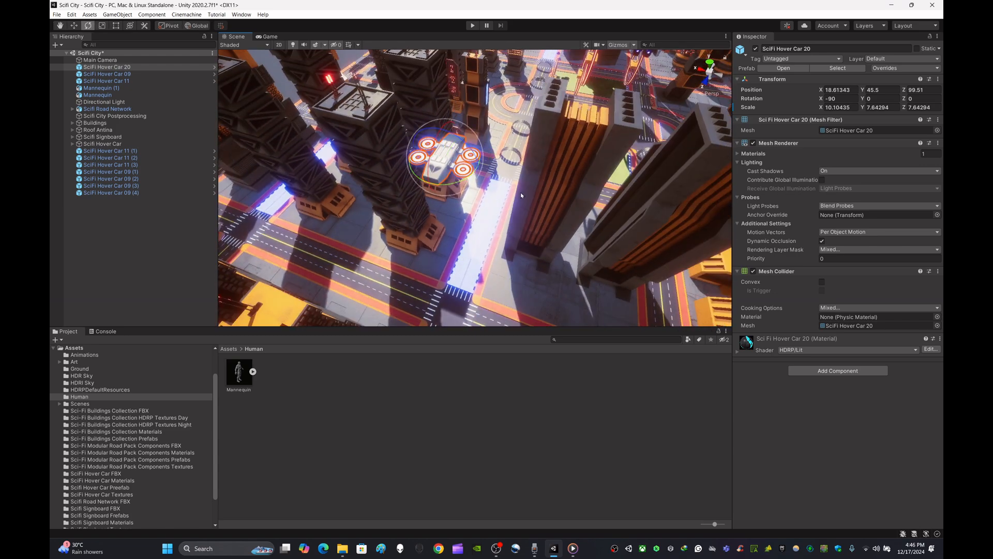
key(w)
drag(415, 149, 435, 157)
right_drag(543, 185, 474, 162)
key(ctrl+d)
drag(475, 162, 440, 183)
key(ctrl+d)
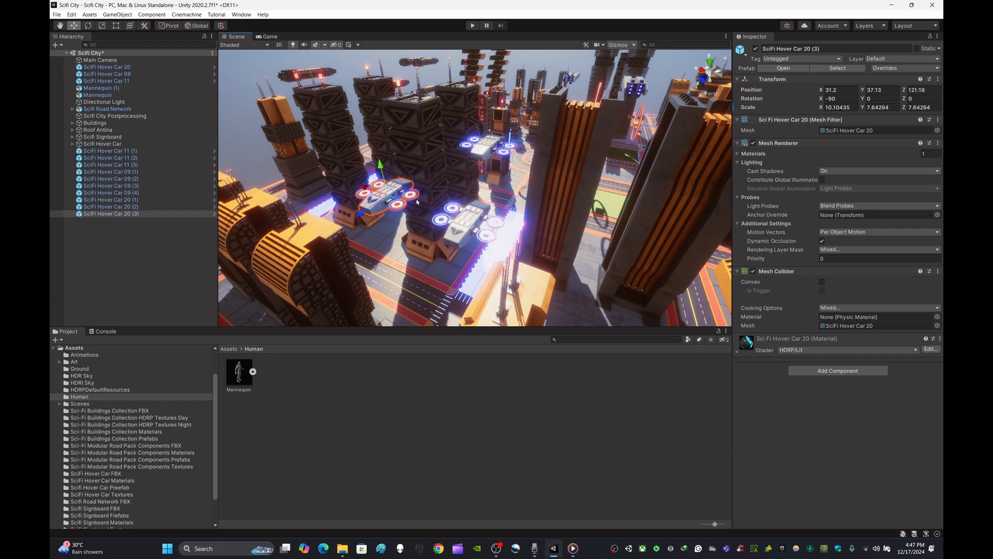
Add a fourth copy of SciFi Hover Car 20 at about X -6.9, Z 113 and raise it above the others.
key(ctrl+d)
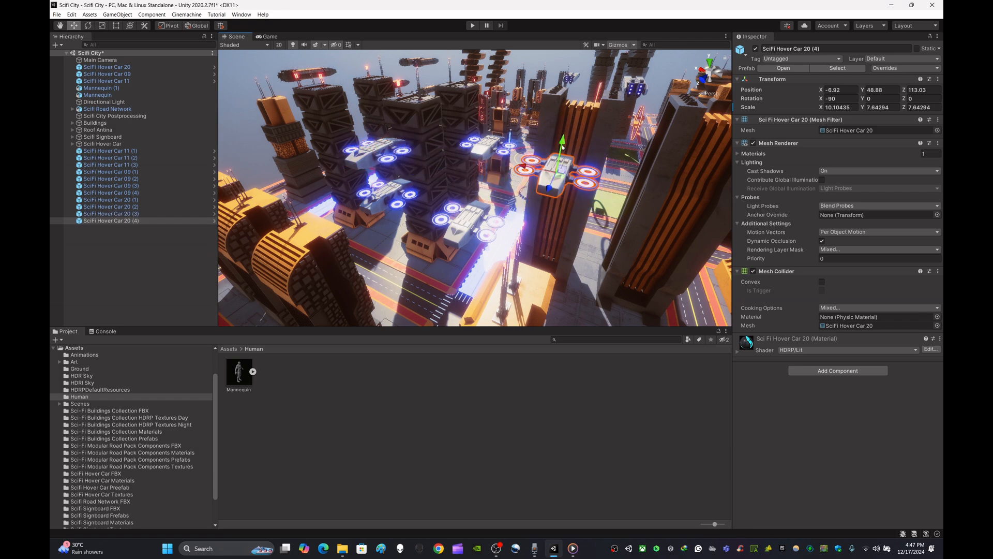
drag(562, 148, 568, 74)
right_drag(568, 73, 334, 154)
Clear the selection and return to the Scifi Hover Car Preefab asset folder.
click(537, 421)
click(230, 349)
right_drag(506, 261, 533, 369)
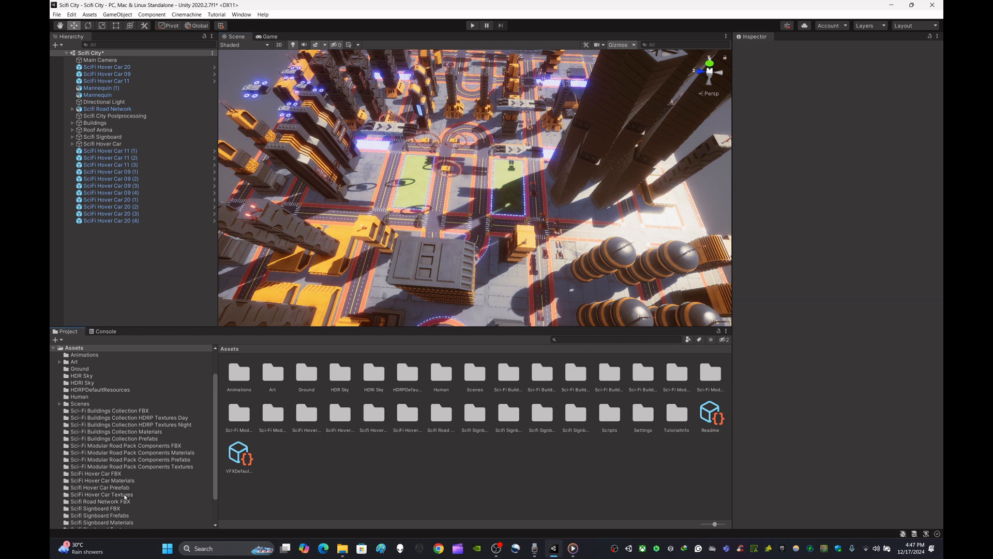
click(152, 487)
click(448, 371)
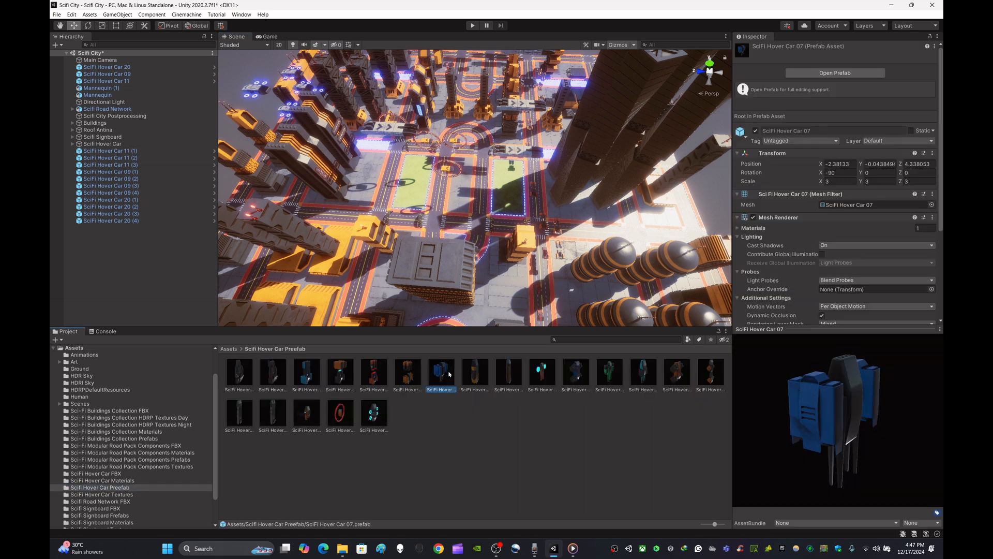
drag(436, 224, 441, 218)
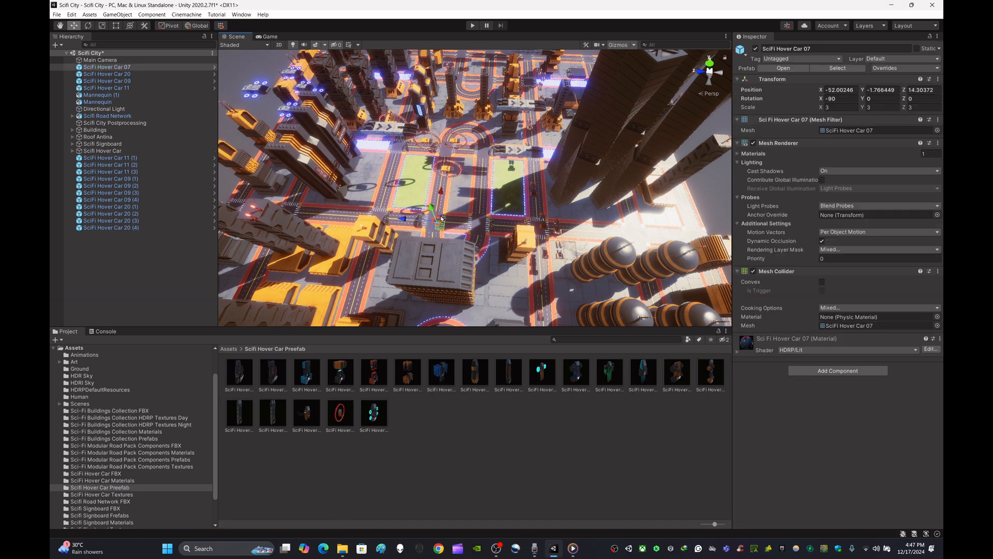
scroll(447, 174, up, 3)
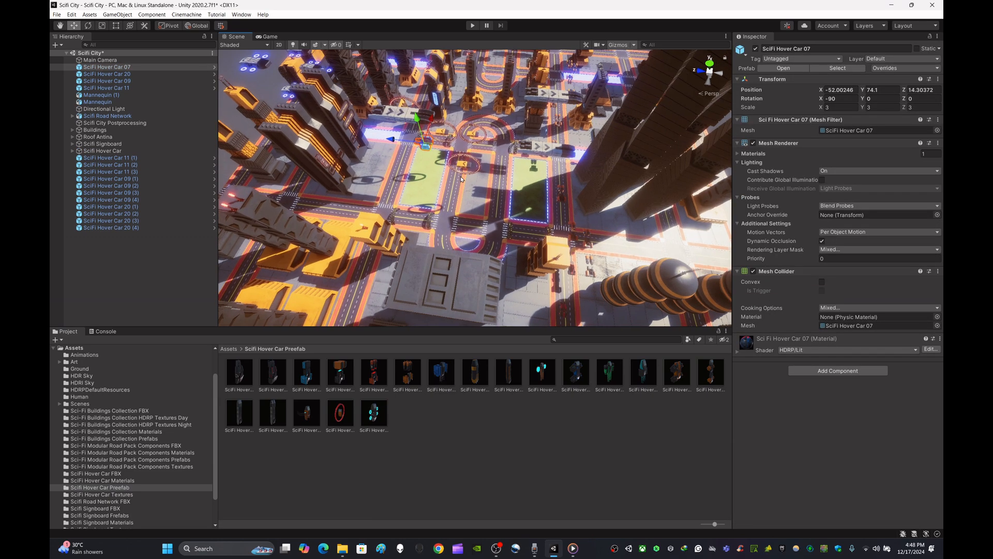
key(Delete)
Place SciFi Hover Car 05 above the road beyond the crossing at about X -45.9, Y 29.8, Z 59.8, with Z rotation -90.
alt+drag(517, 166, 563, 354)
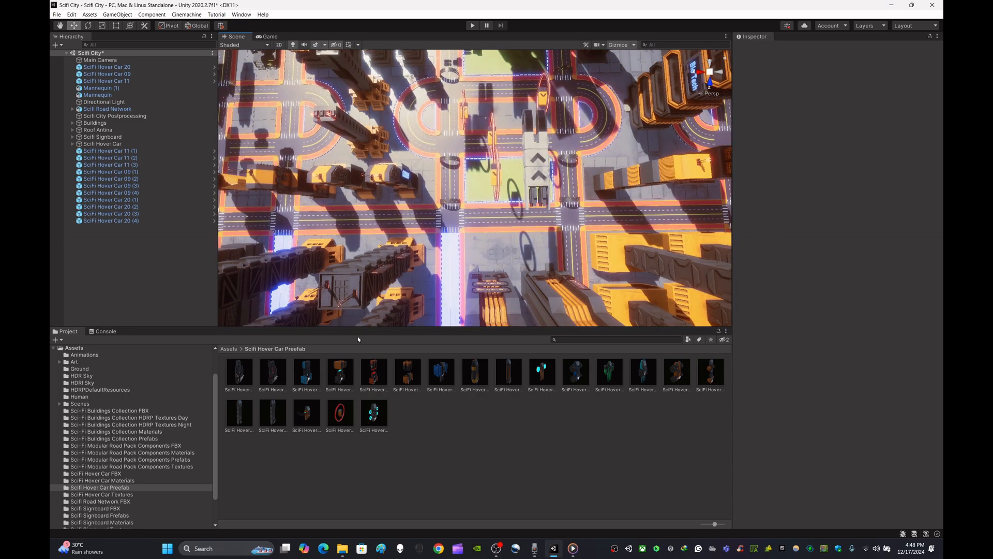
alt+drag(342, 318, 767, 204)
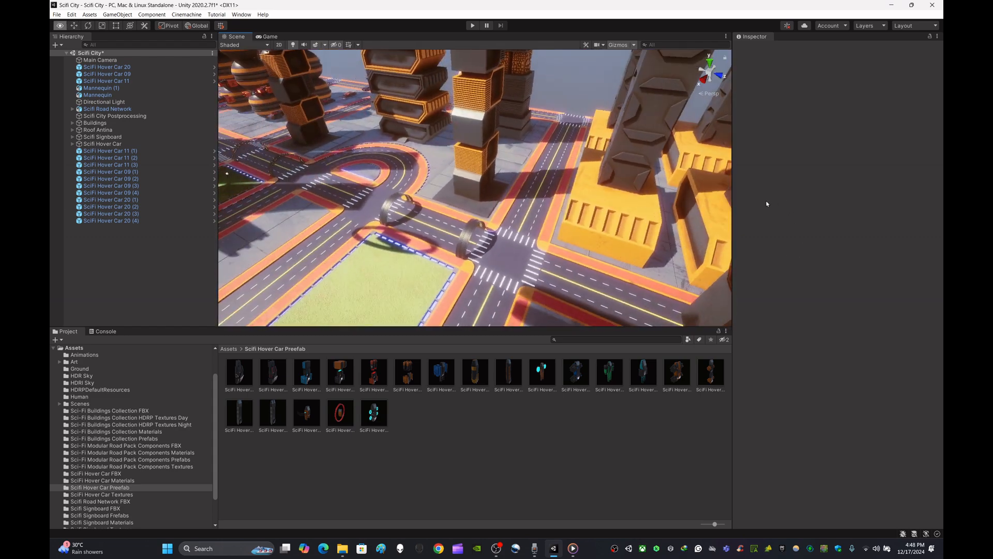
drag(375, 390, 511, 116)
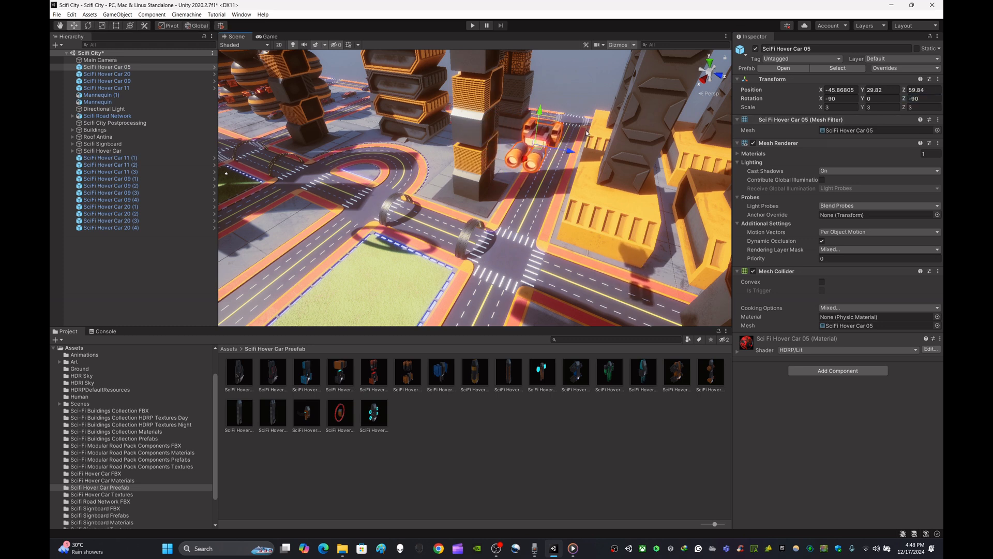
Duplicate SciFi Hover Car 05 three times and distribute the cars above the green park at about Y 38.6.
alt+drag(586, 133, 401, 97)
key(ctrl+d)
key(ctrl+d)
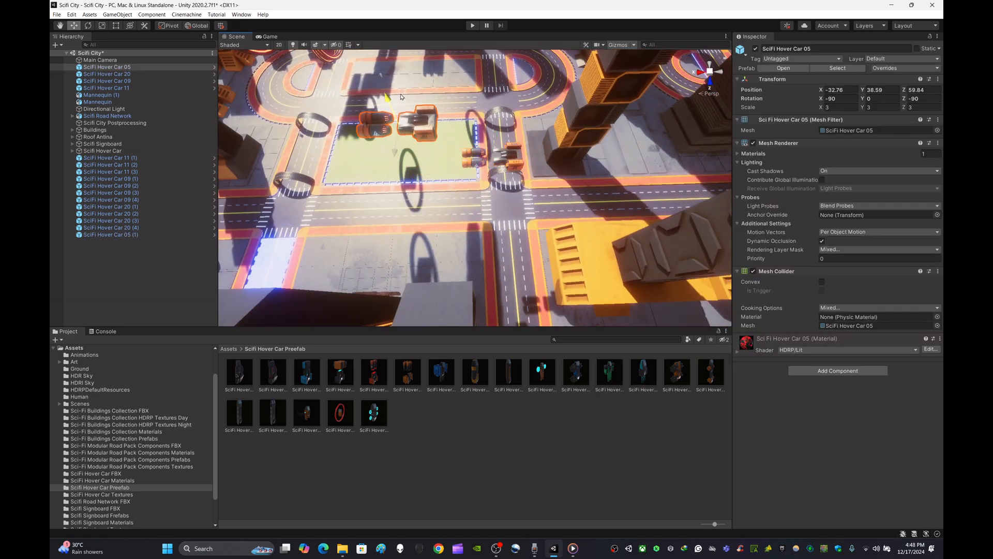
key(ctrl+d)
drag(395, 153, 499, 258)
key(ctrl+d)
Move the third copy of SciFi Hover Car 05 away from the green park to about X -77.7 and clear the selection.
key(s)
right_drag(499, 262, 437, 124)
key(w)
key(s)
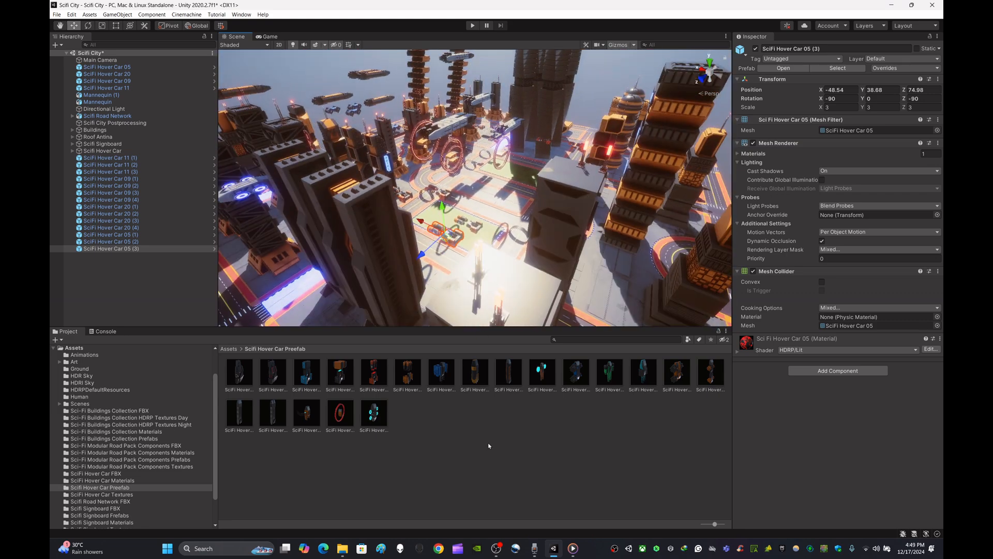
click(488, 443)
key(w)
right_drag(504, 176, 518, 226)
click(369, 288)
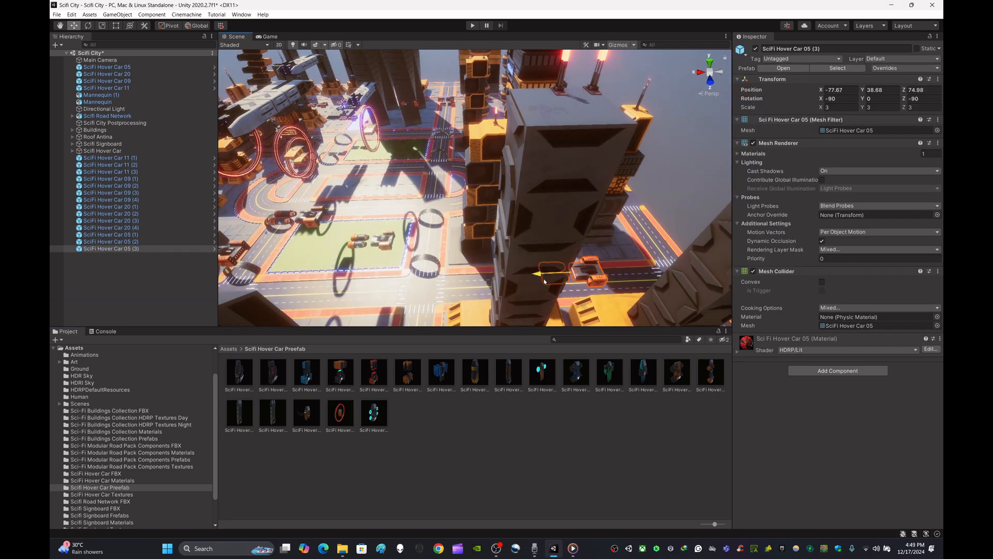
click(568, 443)
Look over the placed cars from street level and maximize the Scene view.
right_drag(585, 266, 131, 165)
key(w)
key(w)
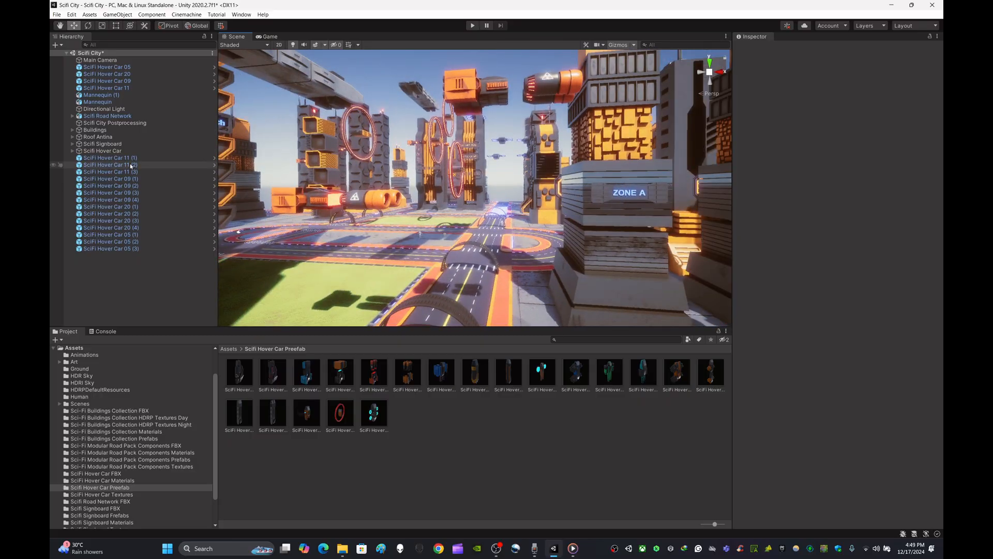
click(725, 37)
click(750, 45)
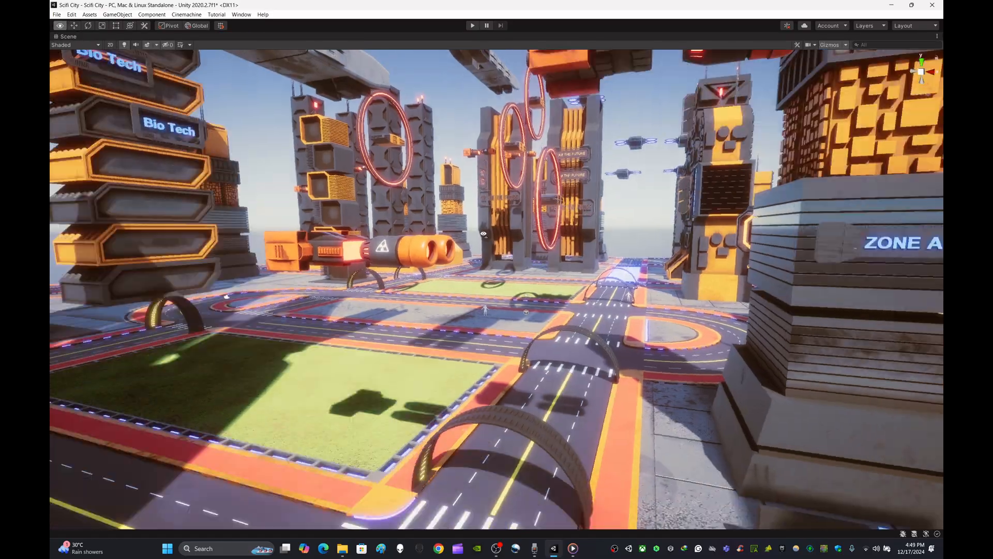
Reposition SciFi Hover Car 17 (4) along the city edge at about X -140.5, Y 32.3, Z 11 and turn it to about -93 on Z.
right_drag(621, 207, 512, 323)
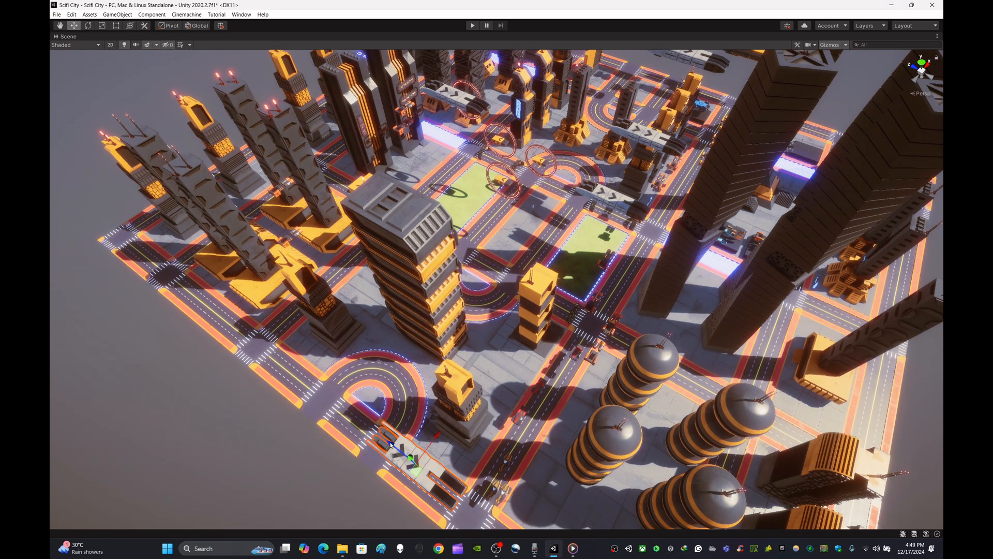
drag(391, 444, 265, 342)
key(f)
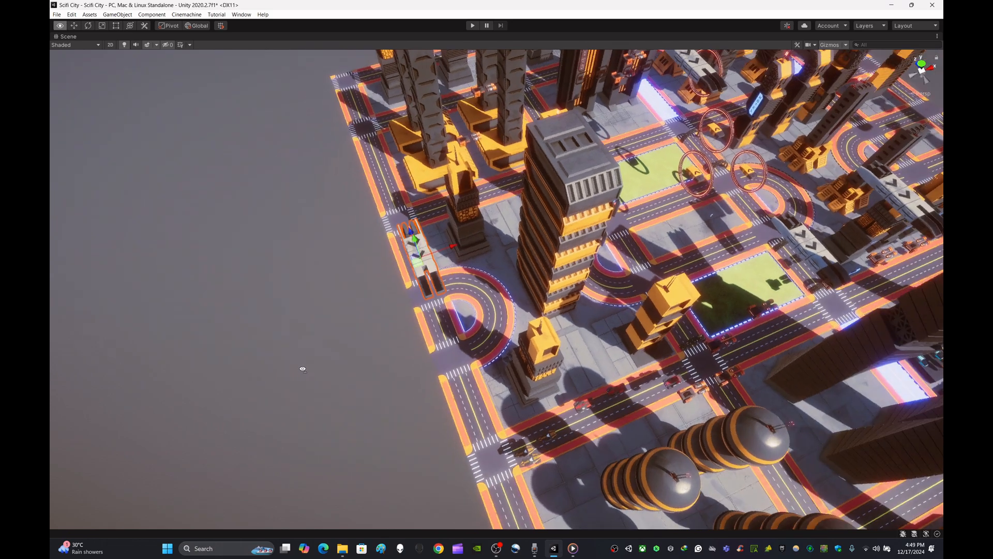
key(e)
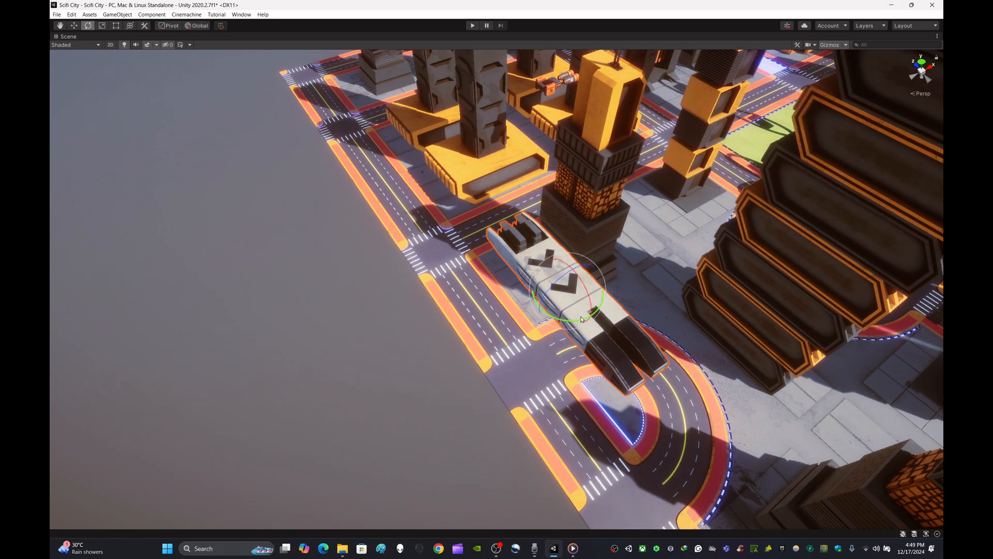
drag(582, 320, 684, 283)
click(937, 36)
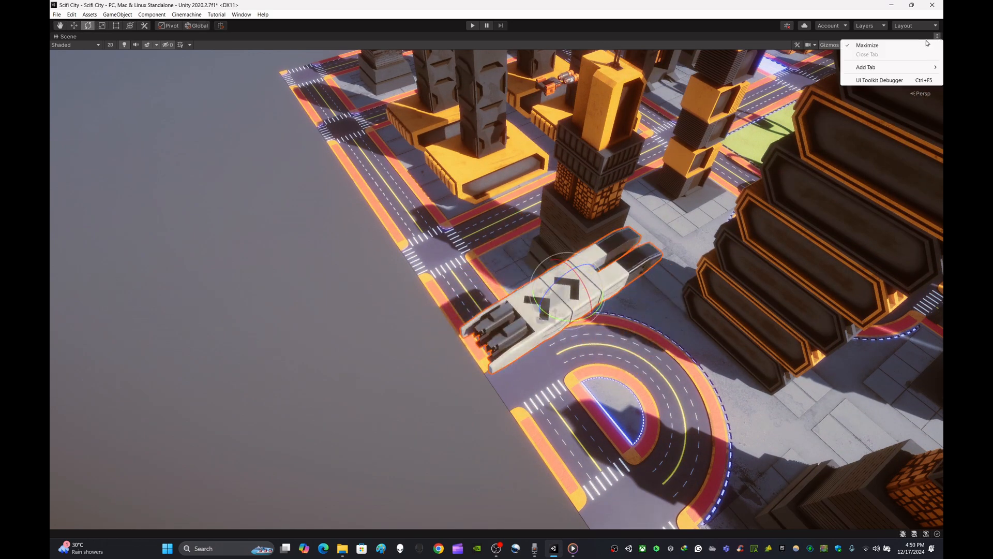
click(911, 45)
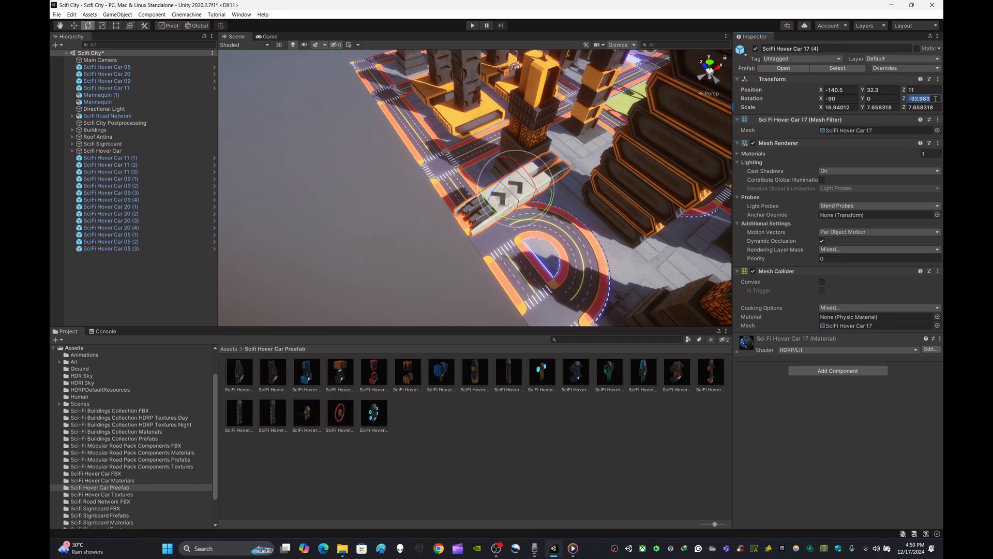
click(634, 480)
Maximize the Scene view and duplicate the SciFi Hover Car 17 at the city edge three times, spreading the copies at different heights.
click(725, 36)
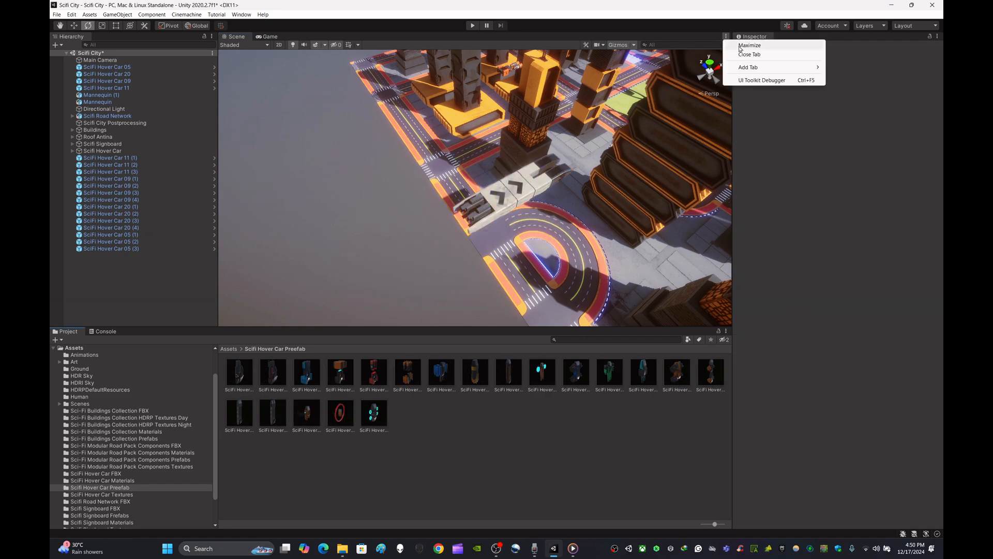
click(744, 46)
right_drag(458, 156, 621, 83)
key(s)
click(572, 303)
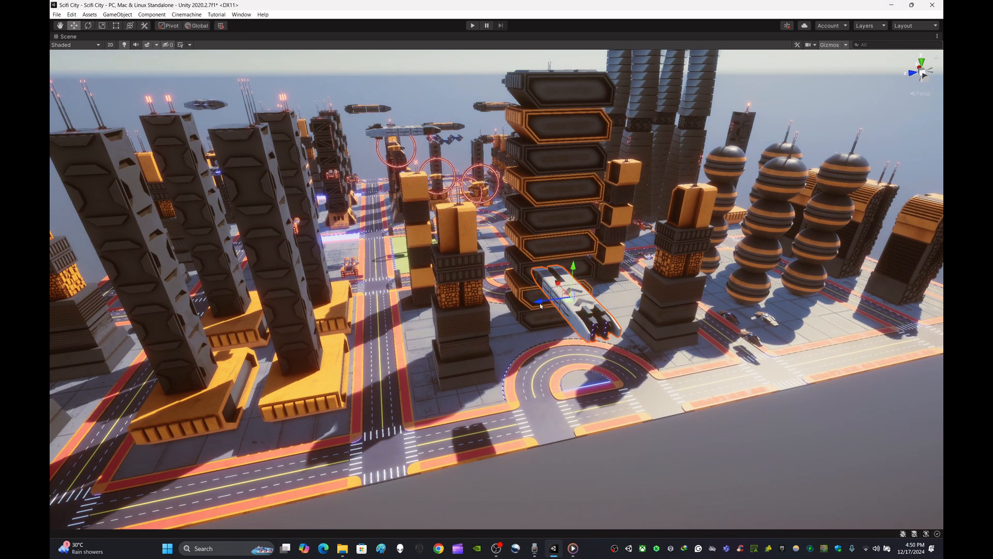
key(ctrl+d)
drag(540, 306, 448, 248)
key(ctrl+d)
key(ctrl+d)
drag(453, 187, 450, 123)
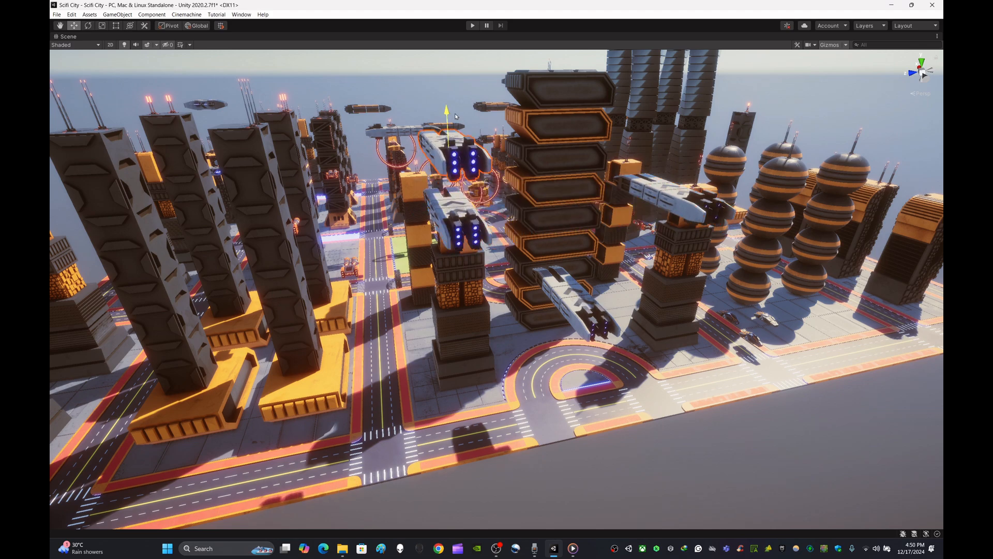
Move one SciFi Hover Car 17 copy inward beside the dark twisted towers, then duplicate it there and raise the duplicate.
key(a)
right_drag(465, 136, 684, 168)
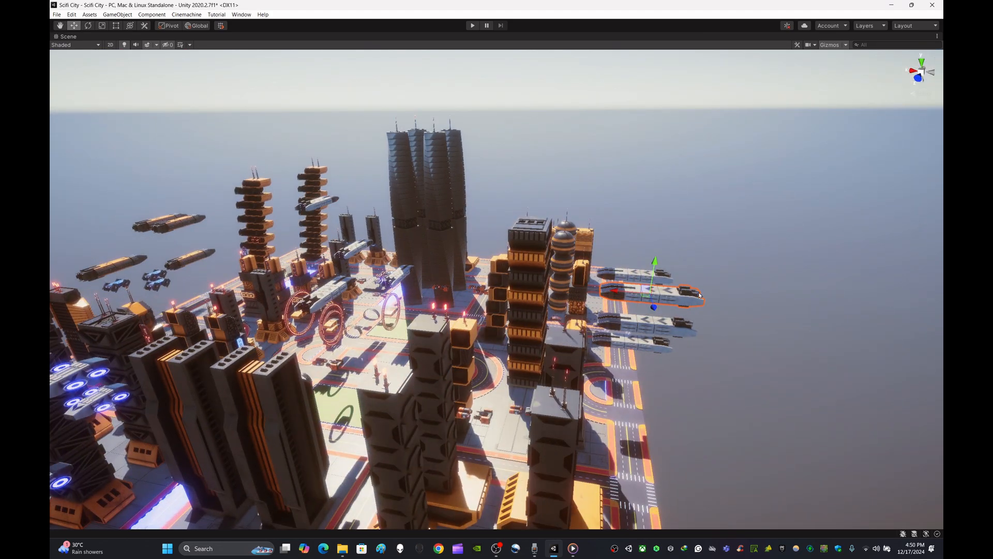
drag(616, 293, 386, 274)
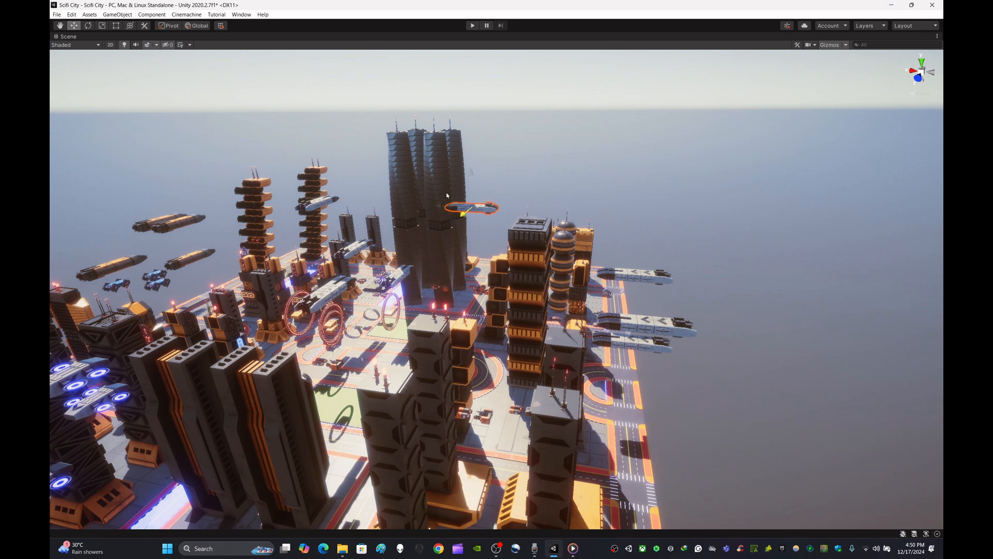
key(w)
right_drag(494, 186, 542, 203)
drag(617, 134, 379, 193)
key(ctrl+d)
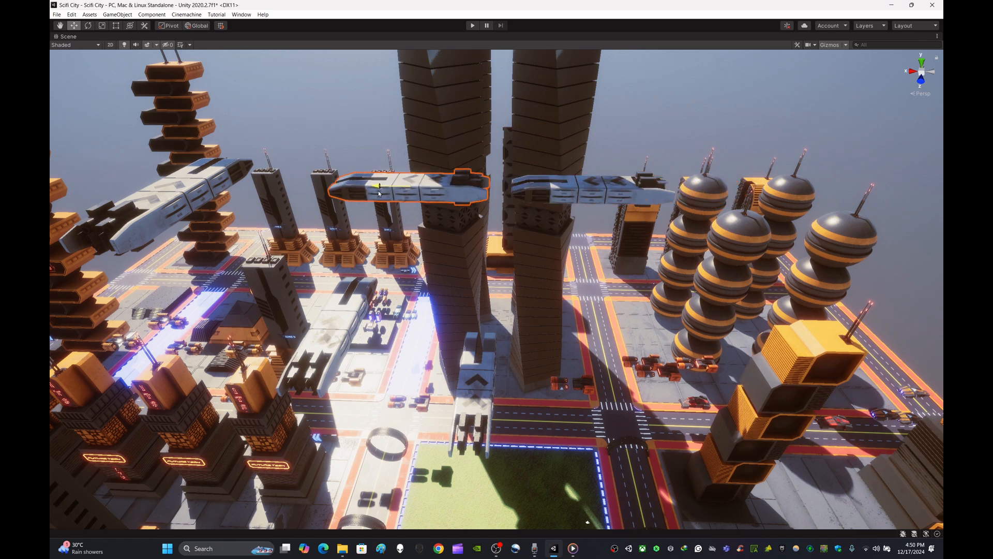
drag(410, 155, 400, 69)
Raise the orange hover car from ground level between the dark twisted towers, then duplicate it and offset the copy lower beside the nearest tower.
key(d)
right_drag(558, 92, 316, 113)
key(s)
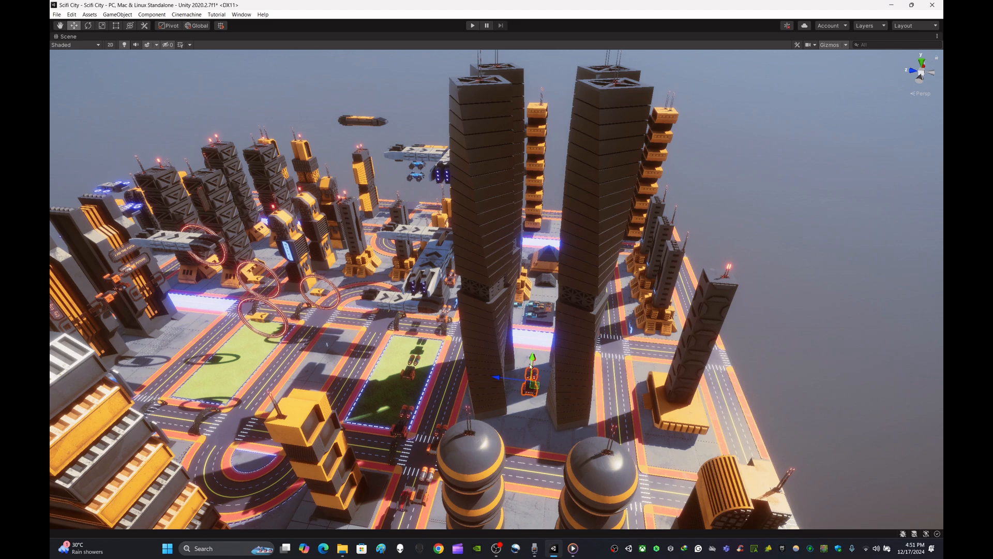
right_drag(567, 179, 535, 243)
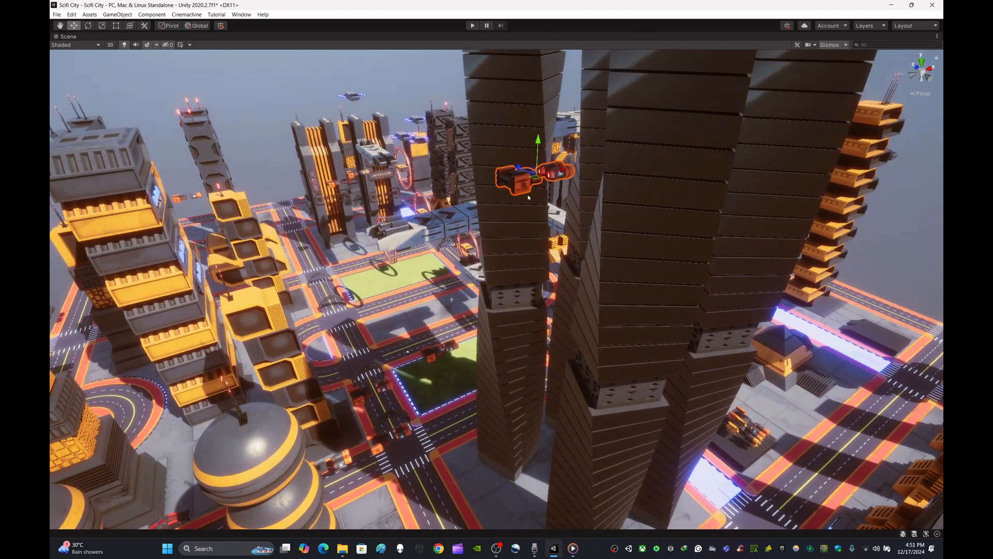
key(ctrl+d)
drag(533, 187, 465, 242)
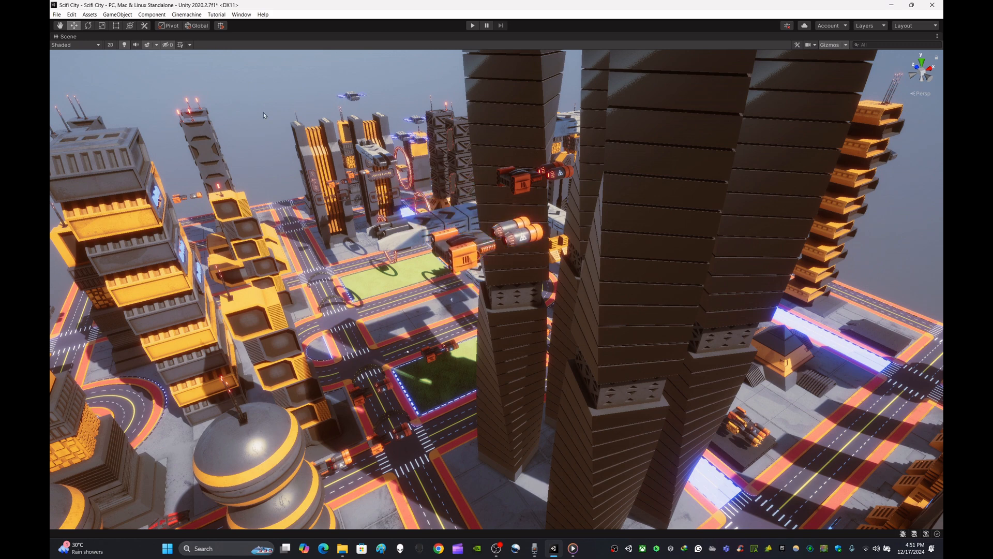